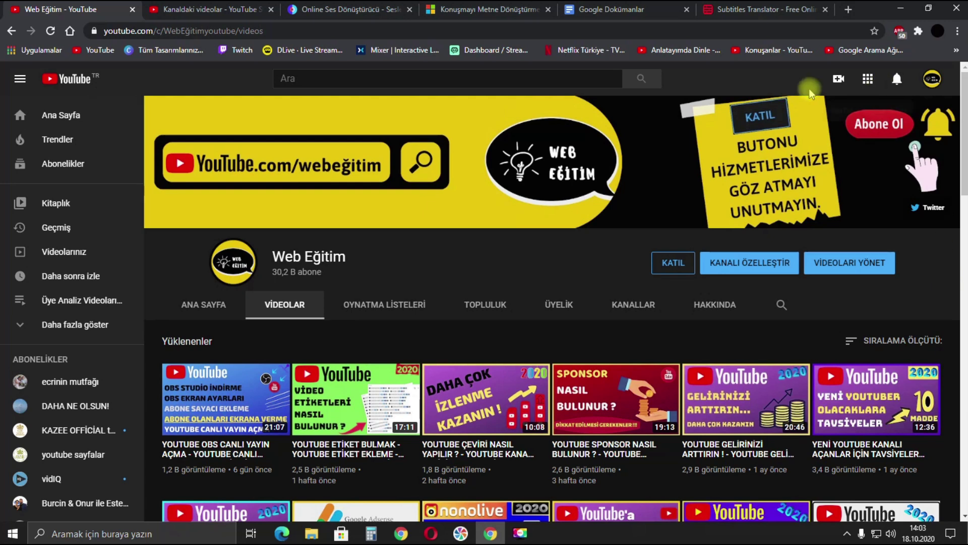
# Look over the online audio converter, Subtitles Translator, Azure speech-to-text, Google Docs and YouTube Studio video list pages.
pyautogui.click(353, 10)
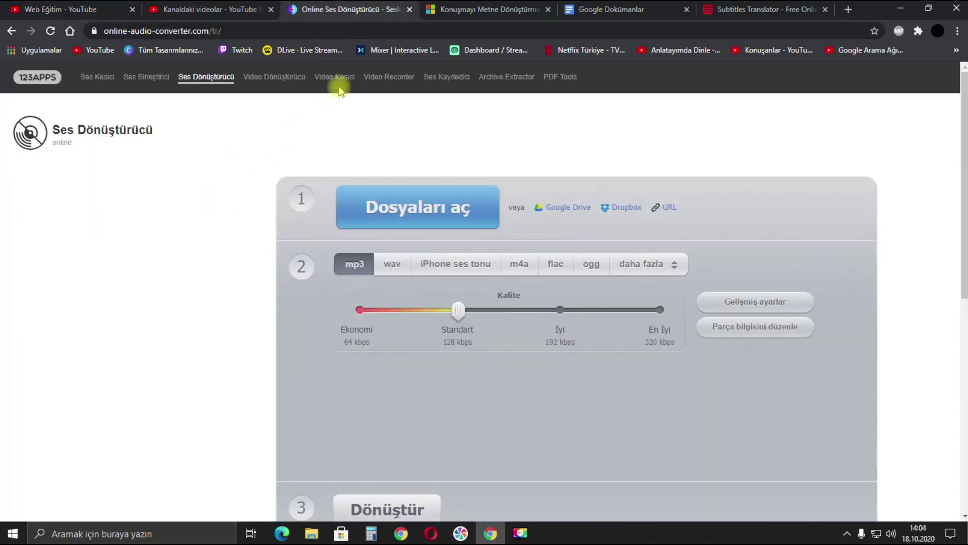
pyautogui.click(608, 11)
pyautogui.click(731, 10)
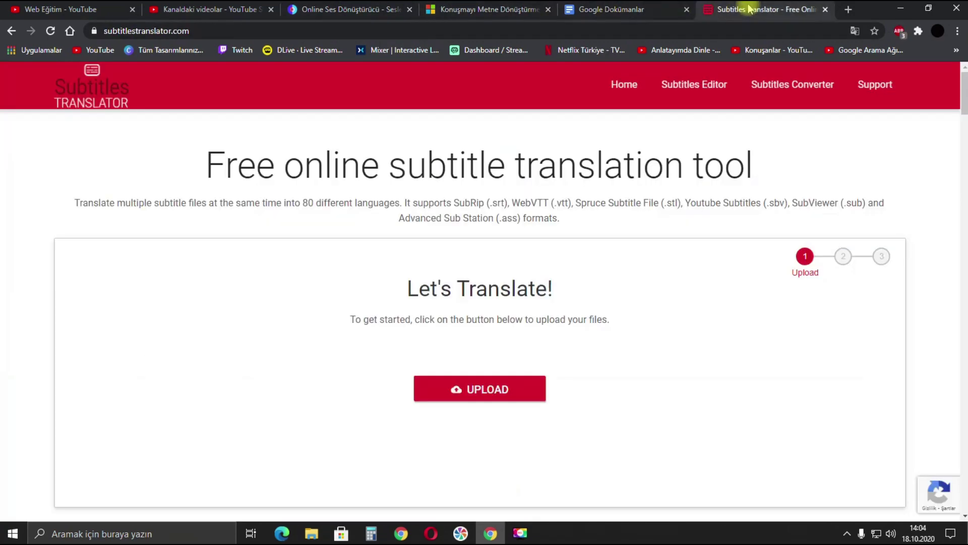
pyautogui.click(346, 9)
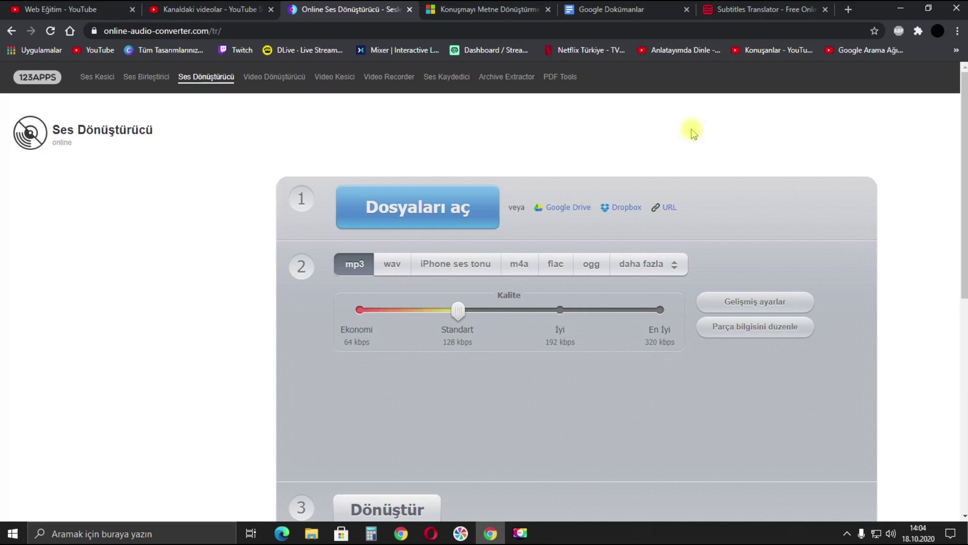
pyautogui.click(474, 10)
pyautogui.scroll(3, 394, 137)
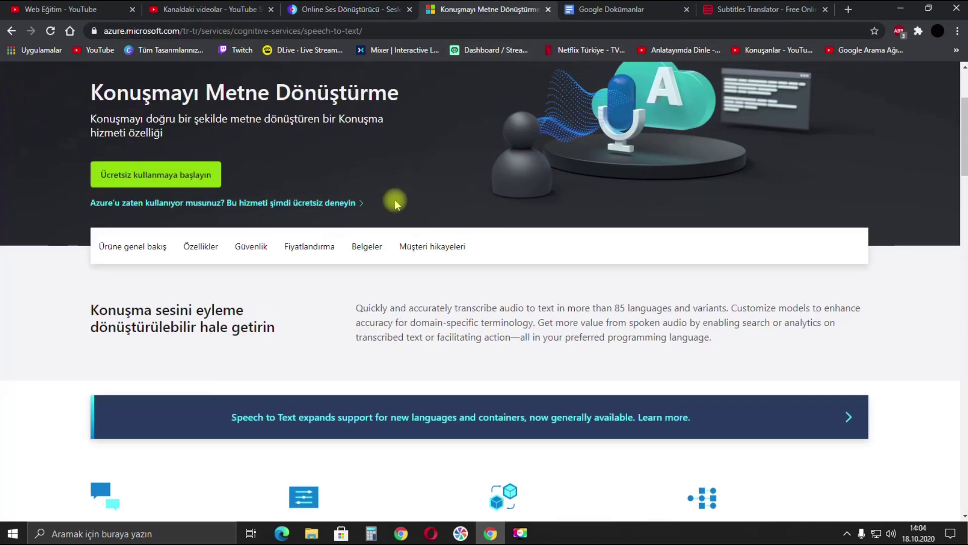
pyautogui.scroll(-3, 462, 240)
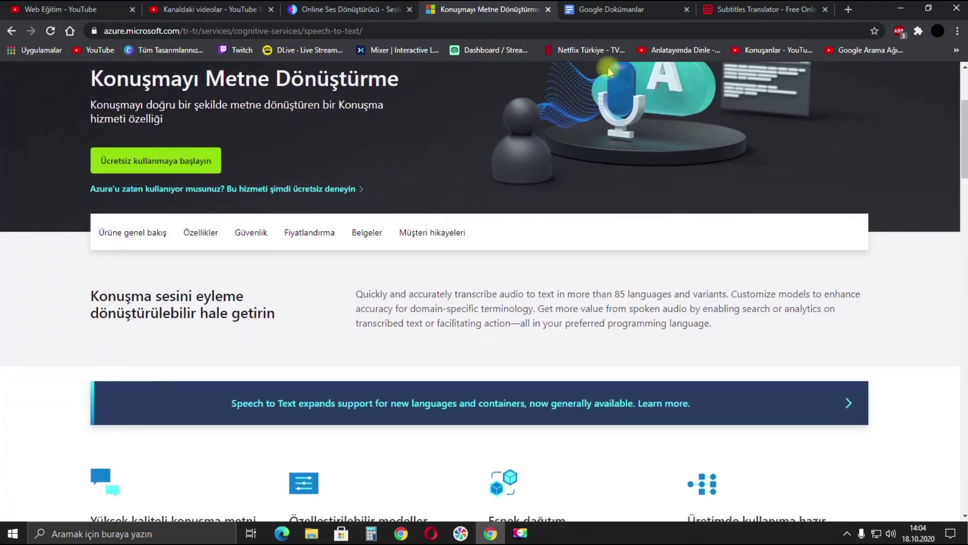
pyautogui.click(621, 9)
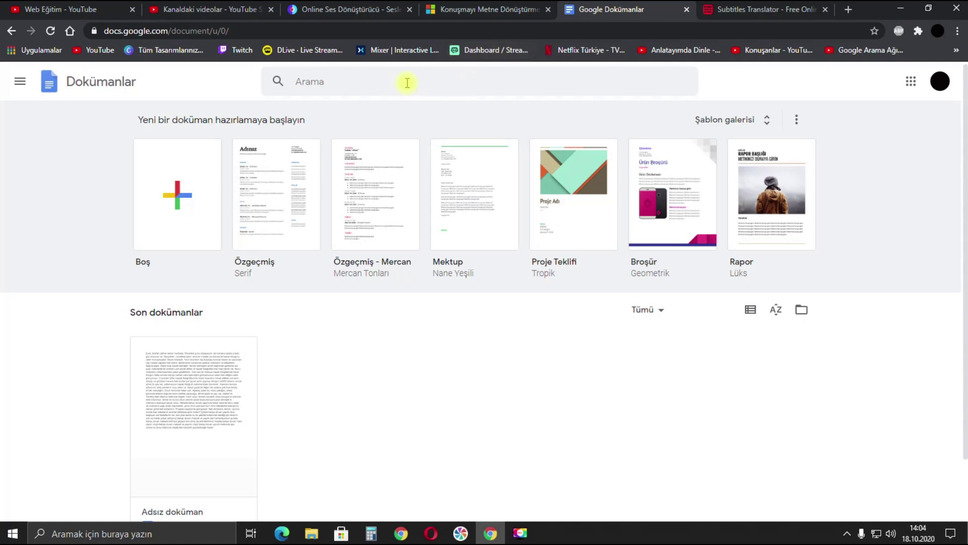
pyautogui.click(237, 16)
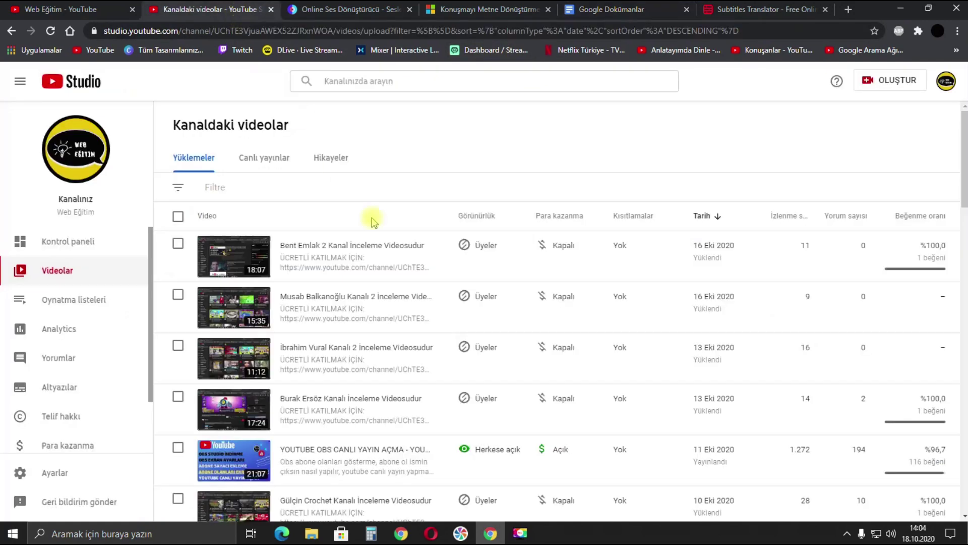
pyautogui.scroll(-1, 560, 282)
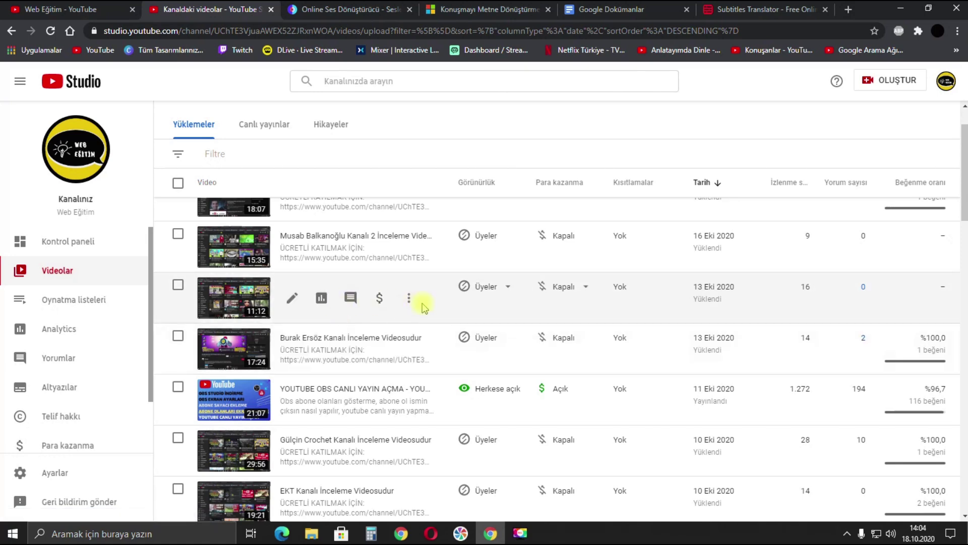
# Check the file properties of a channel review MP4 in the desktop folder İNCELEME VİDEOLARI, and close the folder.
pyautogui.click(901, 8)
pyautogui.doubleClick(853, 89)
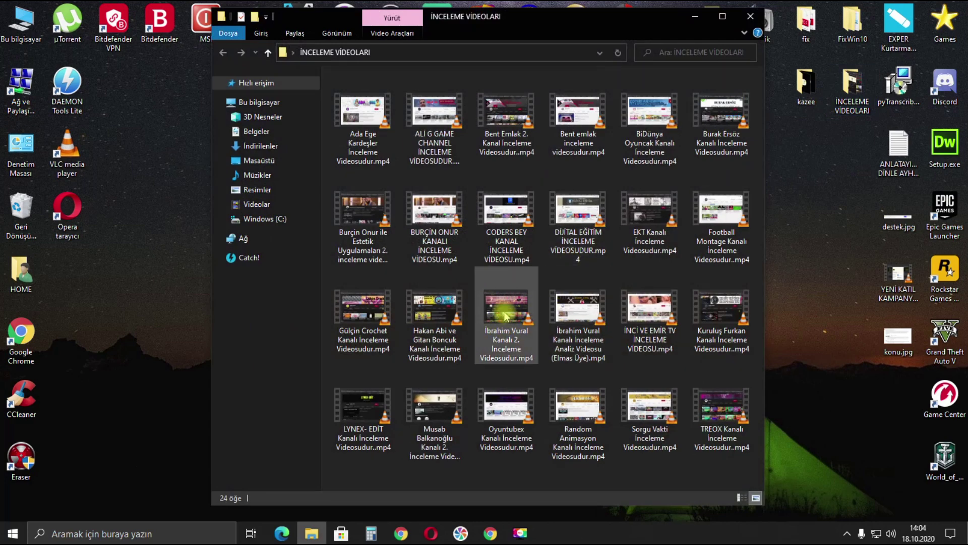
pyautogui.click(501, 316)
pyautogui.rightClick(511, 315)
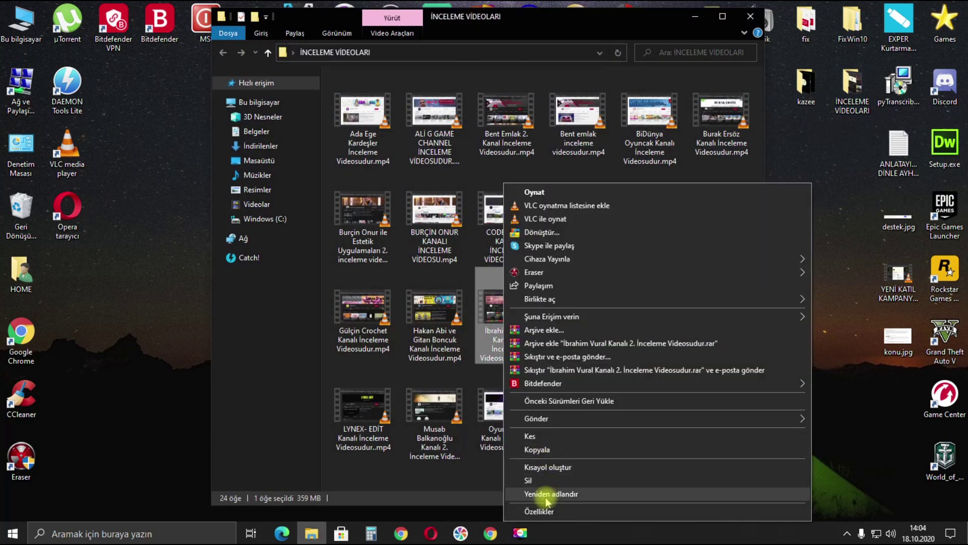
pyautogui.click(547, 495)
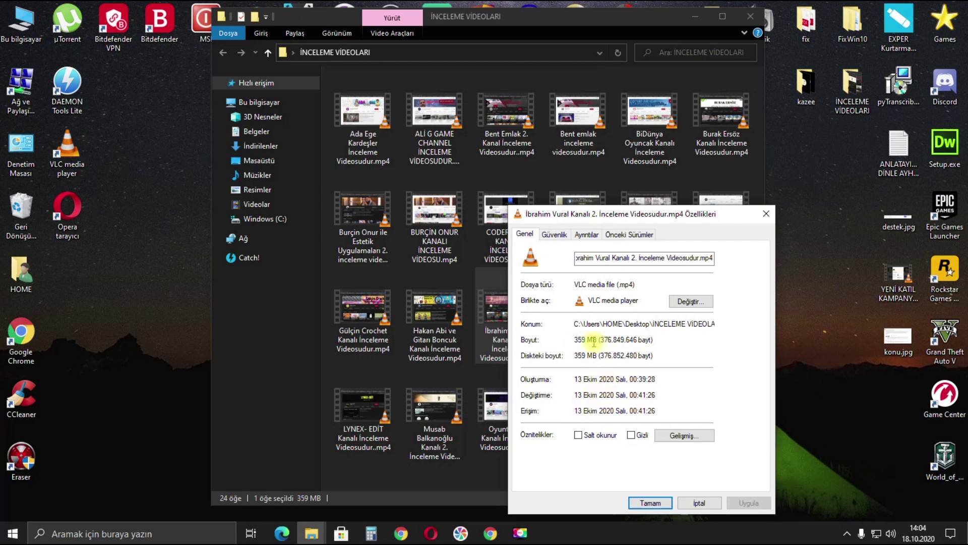
pyautogui.click(697, 503)
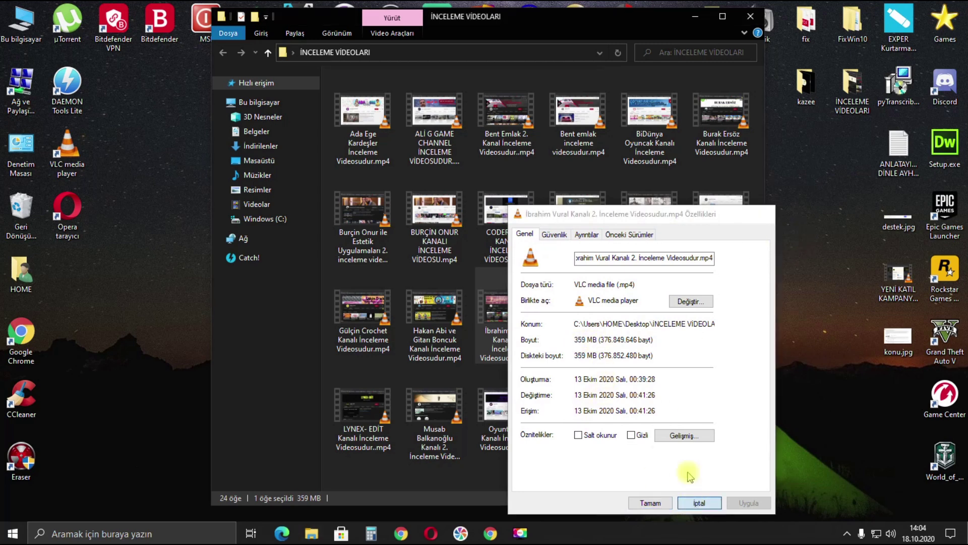
pyautogui.click(749, 22)
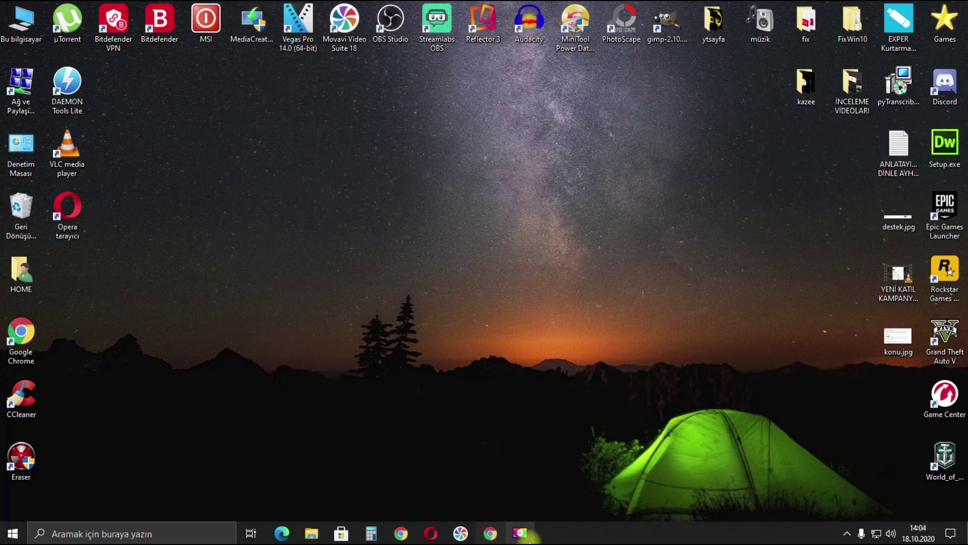
# Switch back to YouTube Studio in Chrome, open the details of the 11:12 channel review video and download it.
pyautogui.click(491, 533)
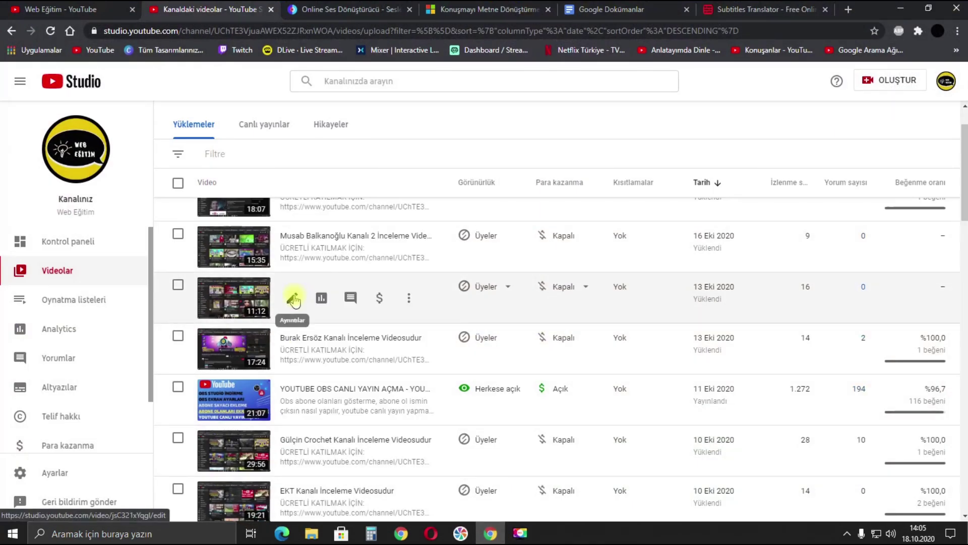
pyautogui.click(298, 294)
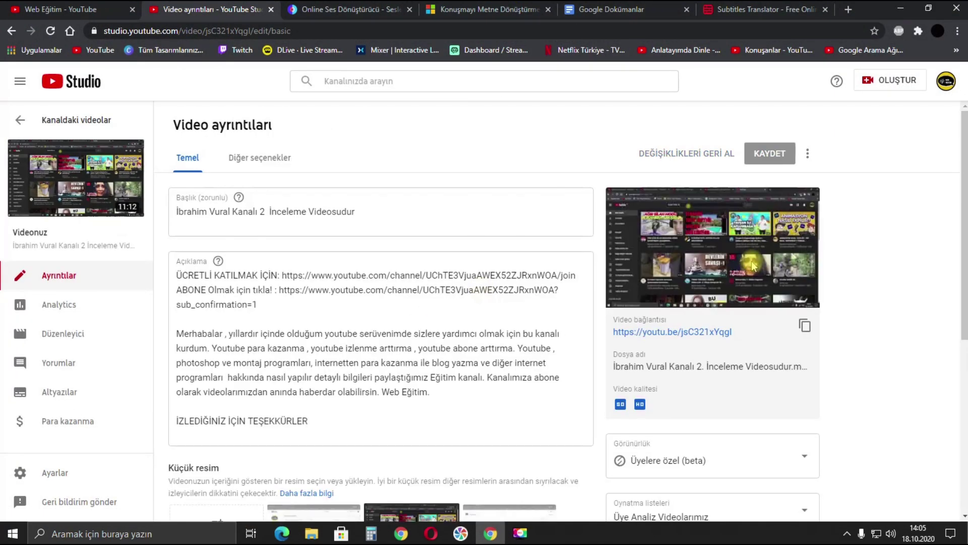
pyautogui.click(808, 155)
pyautogui.click(836, 180)
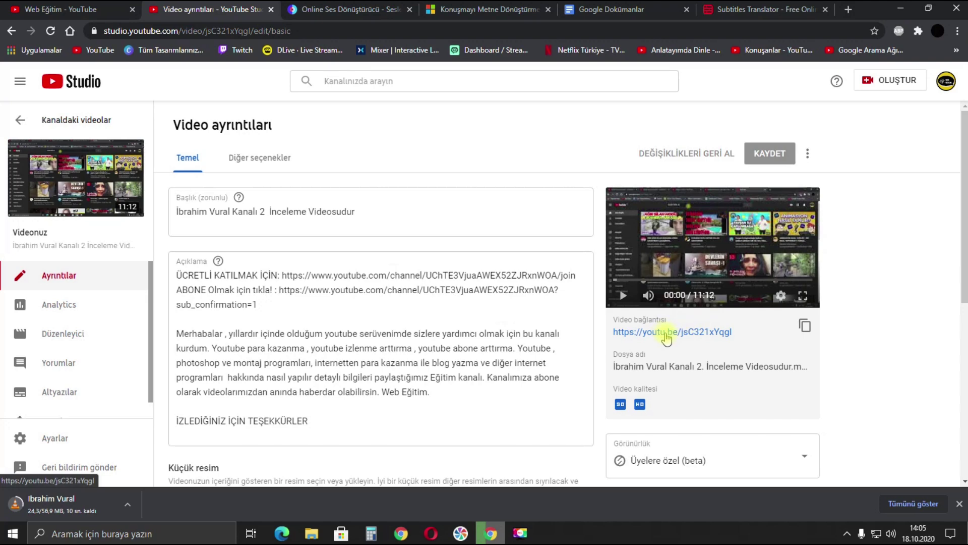
# Load the downloaded 11-minute channel review MP4 from the desktop into the online audio converter.
pyautogui.click(356, 11)
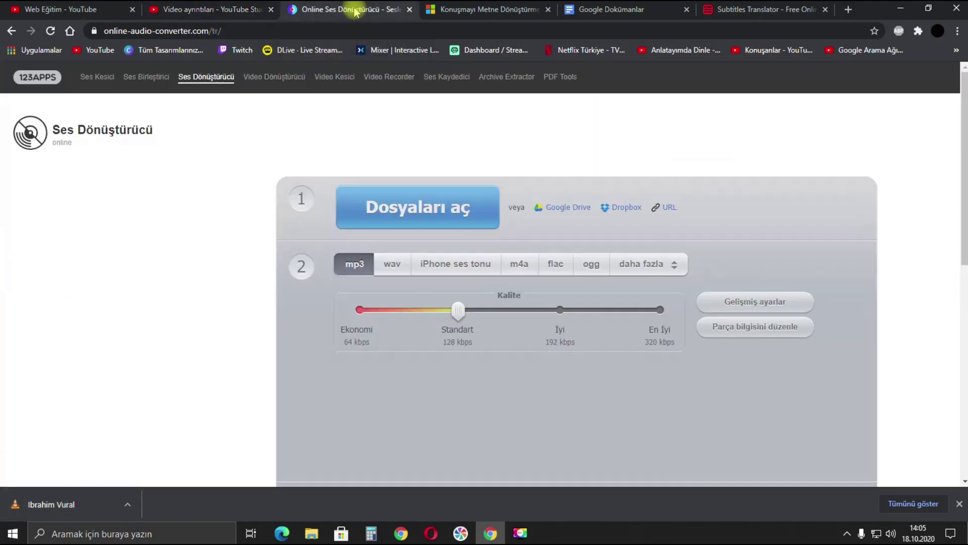
pyautogui.click(452, 214)
pyautogui.moveTo(471, 102); pyautogui.dragTo(475, 168)
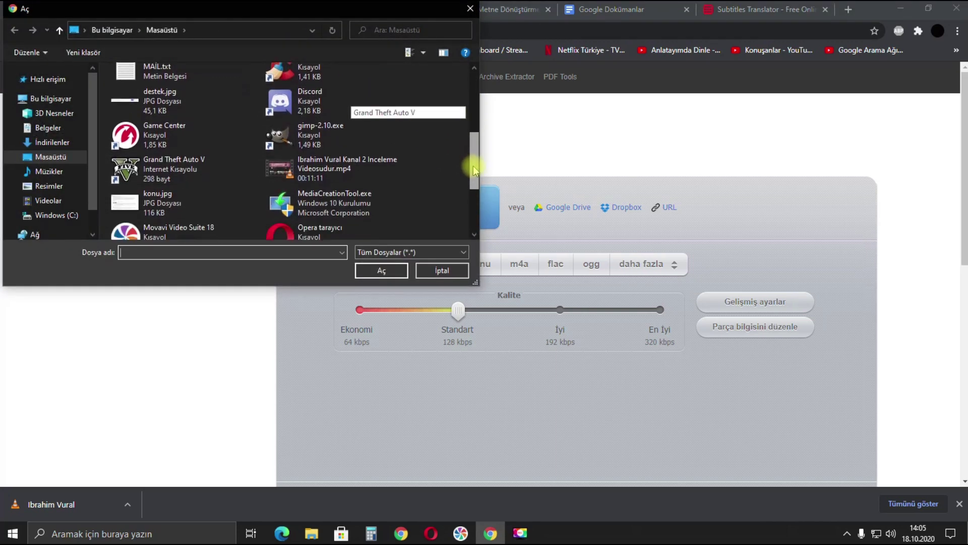
pyautogui.click(323, 178)
pyautogui.click(381, 271)
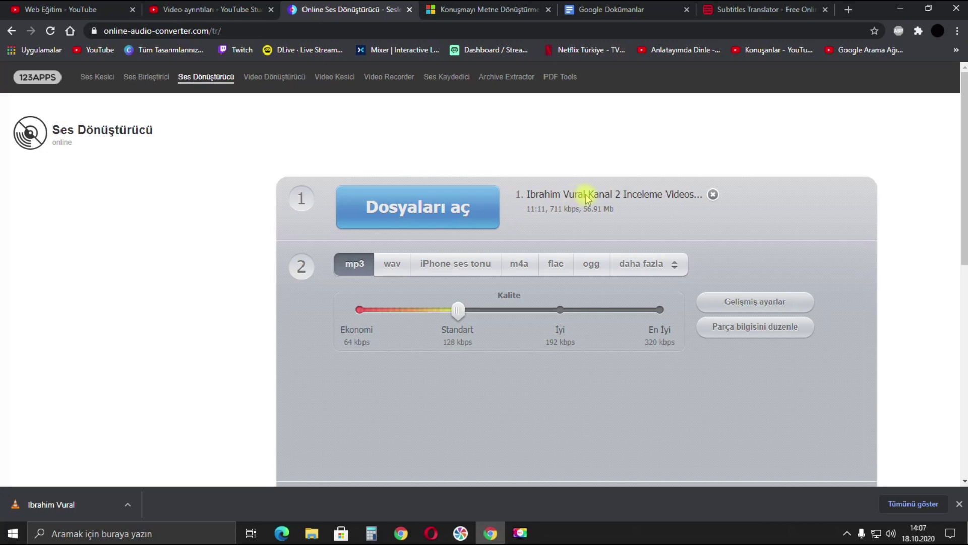
# Convert the loaded video to WAV format and download the audio file.
pyautogui.click(394, 272)
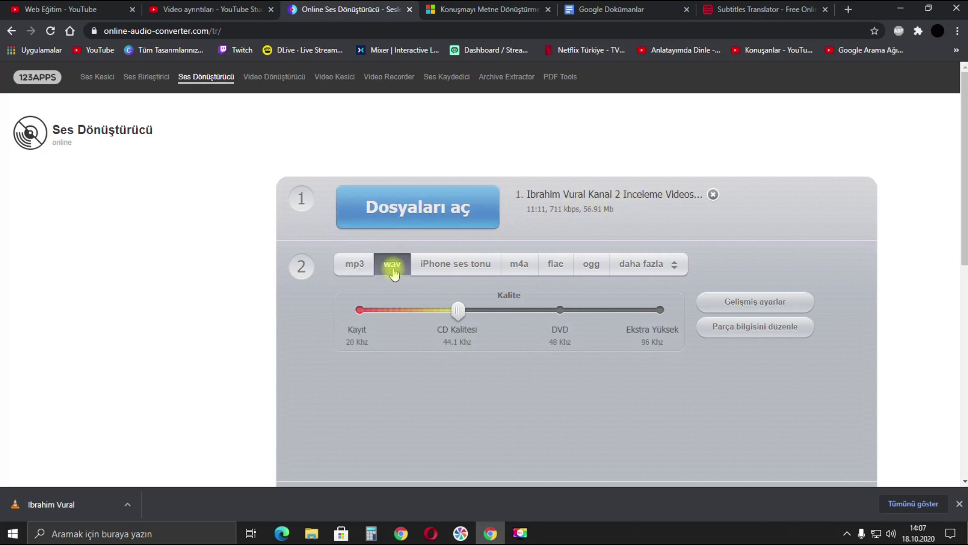
pyautogui.scroll(-3, 503, 393)
pyautogui.click(379, 341)
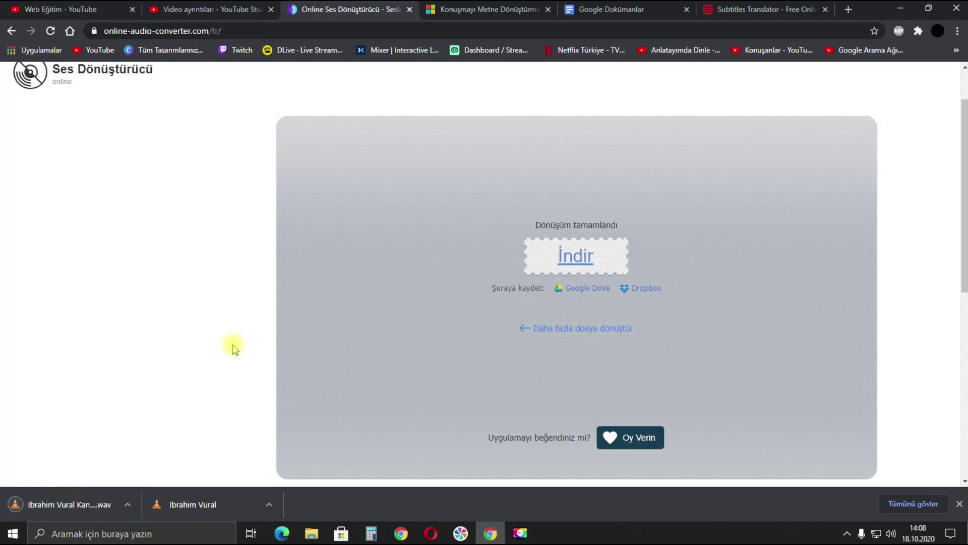
# Try to transcribe the converted WAV file in the Azure speech-to-text demo with Turkish (Turkey) as language, and stop the upload.
pyautogui.click(492, 10)
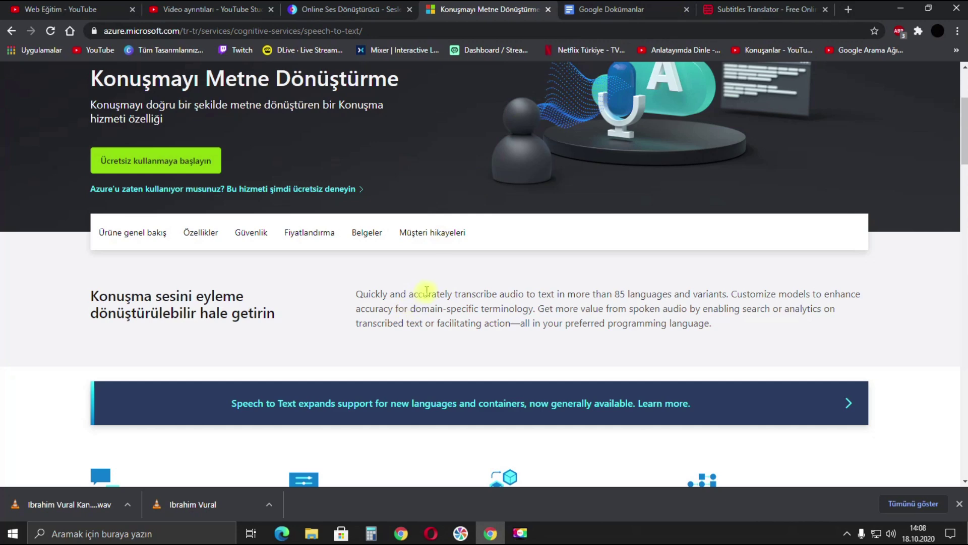
pyautogui.scroll(-10, 401, 260)
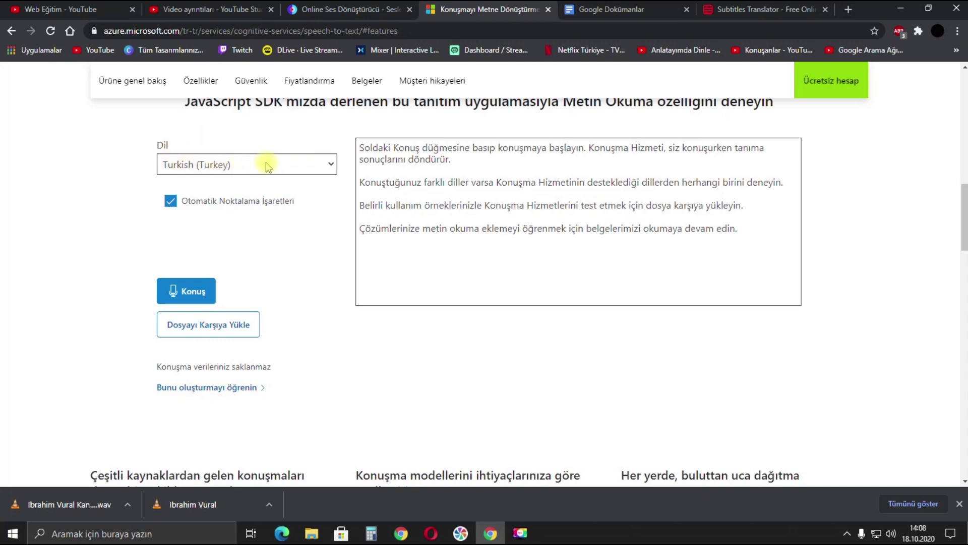
pyautogui.click(230, 332)
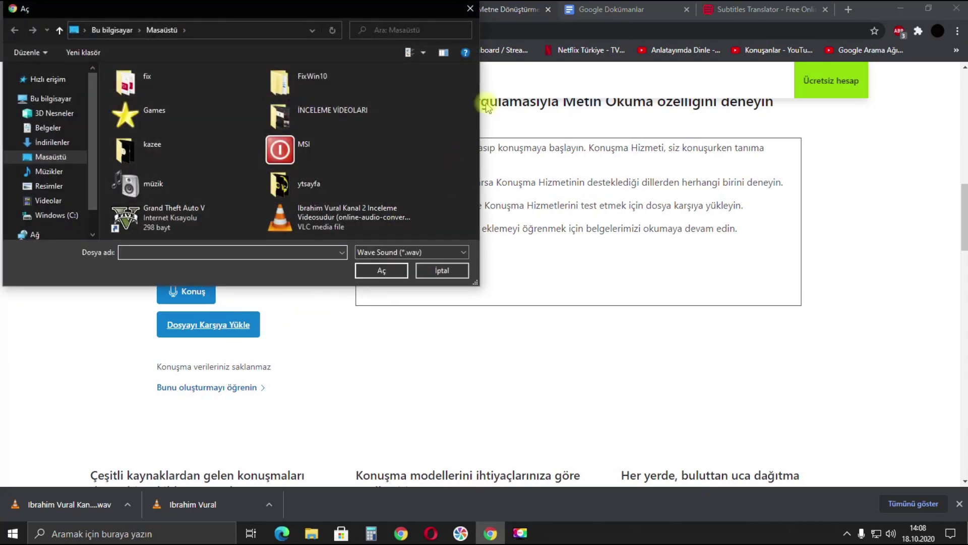
pyautogui.click(359, 218)
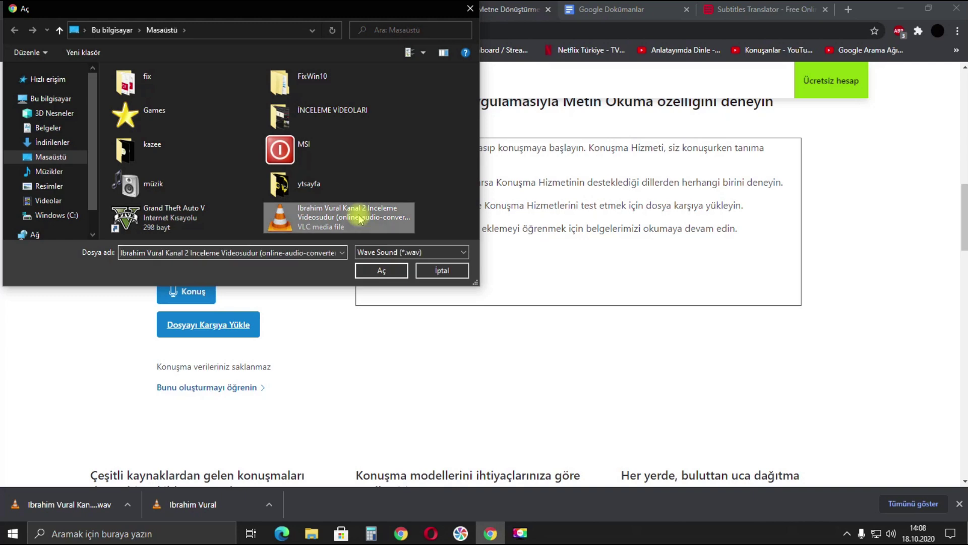
pyautogui.click(375, 270)
pyautogui.scroll(3, 950, 311)
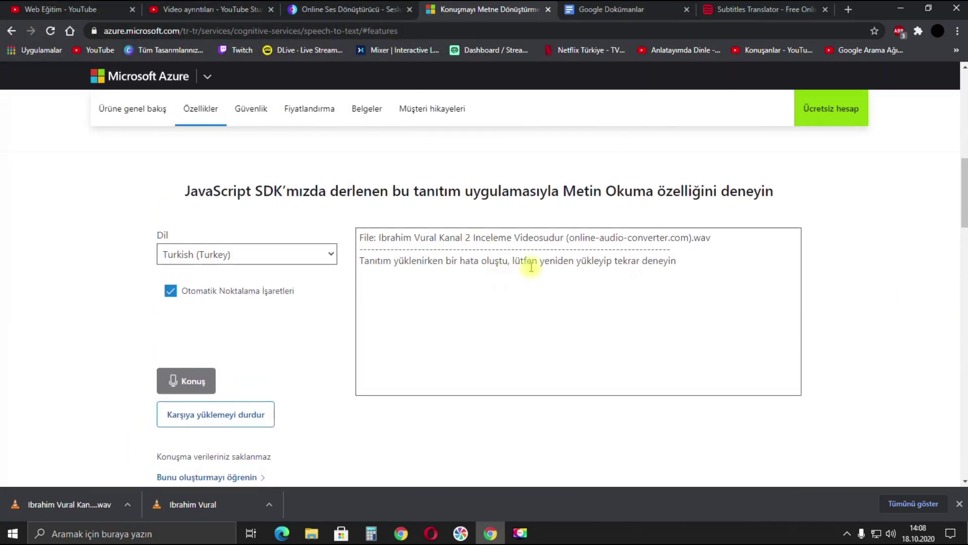
pyautogui.click(231, 415)
# Reload the Azure speech-to-text demo page and upload the converted WAV file from the desktop for Turkish transcription.
pyautogui.scroll(1, 385, 234)
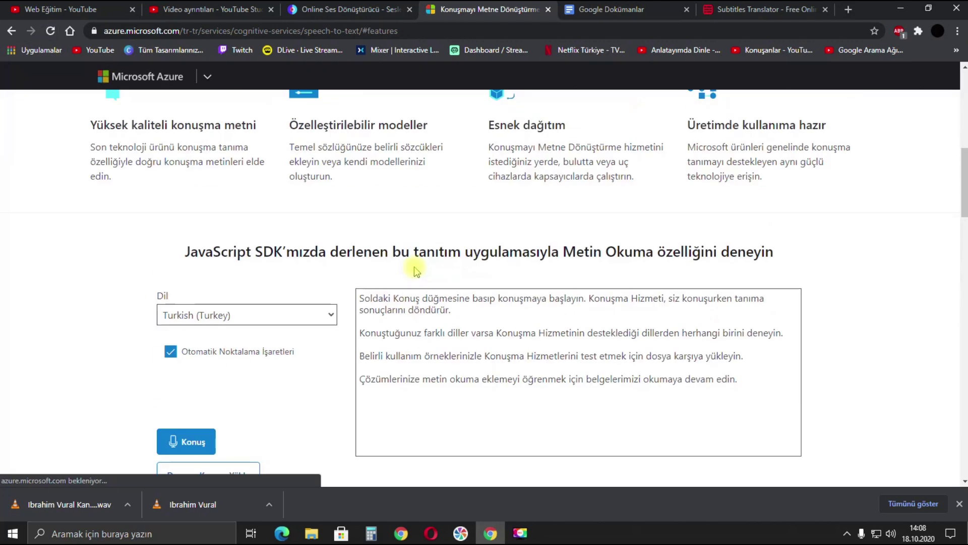
pyautogui.scroll(-3, 337, 331)
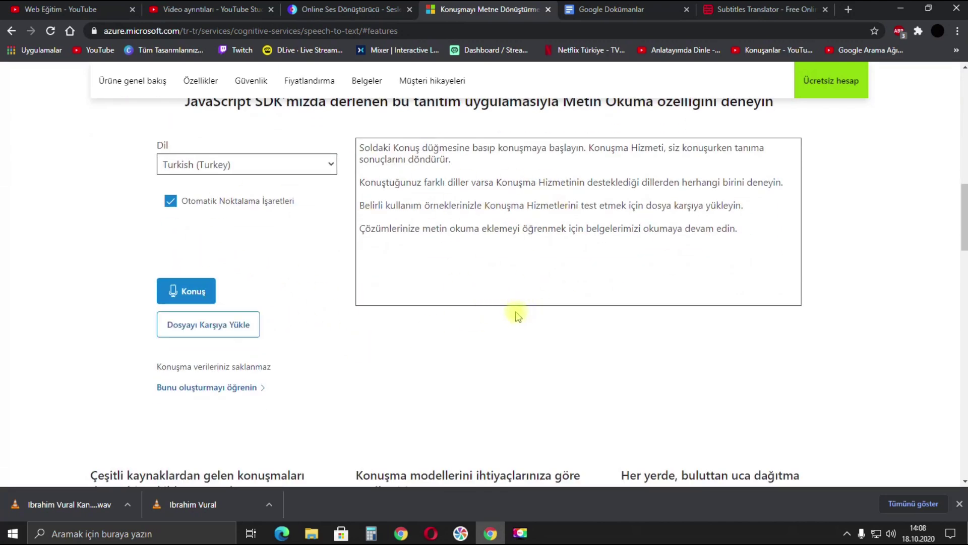
pyautogui.scroll(-1, 524, 311)
pyautogui.scroll(1, 523, 312)
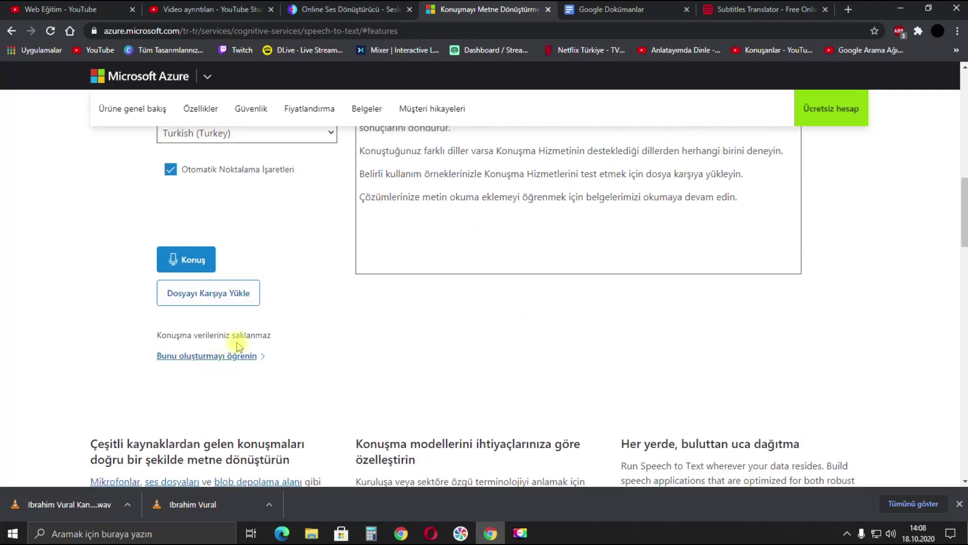
pyautogui.click(207, 292)
pyautogui.click(336, 216)
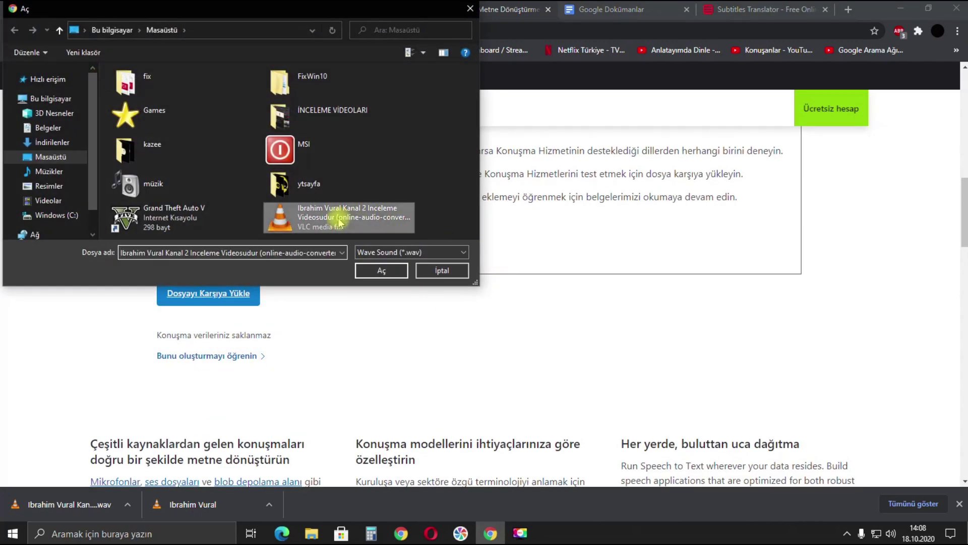
pyautogui.click(382, 267)
# Read through the transcript text being generated in the demo's output box.
pyautogui.scroll(3, 799, 328)
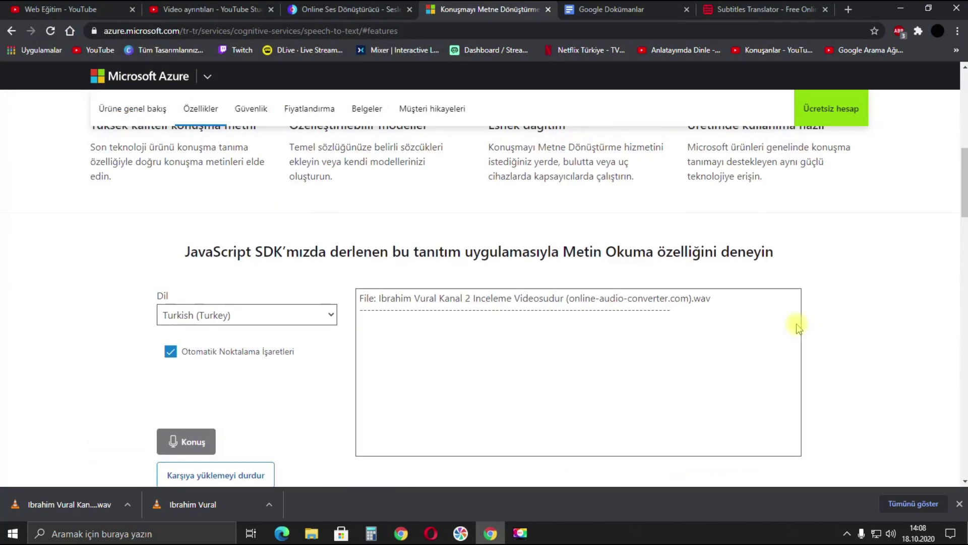
pyautogui.scroll(1, 799, 323)
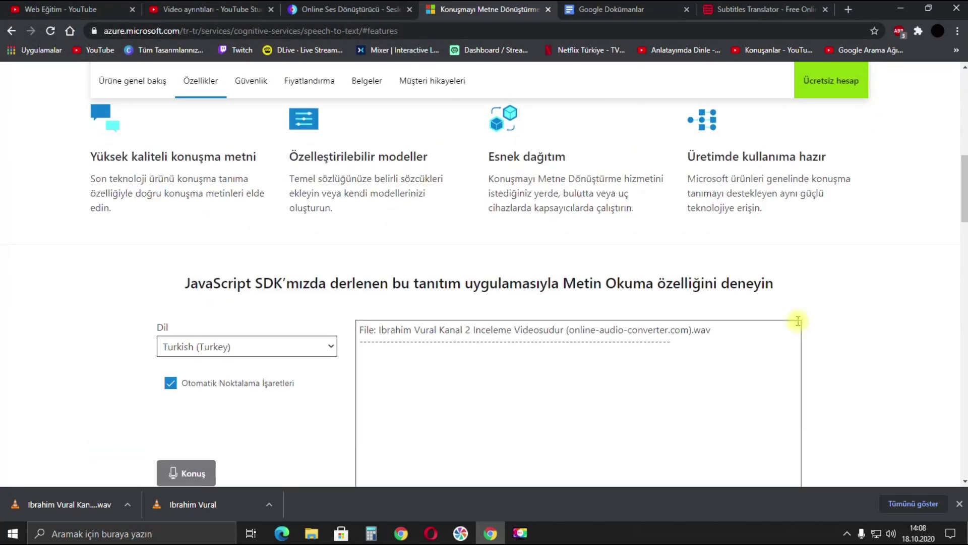
pyautogui.scroll(-2, 798, 321)
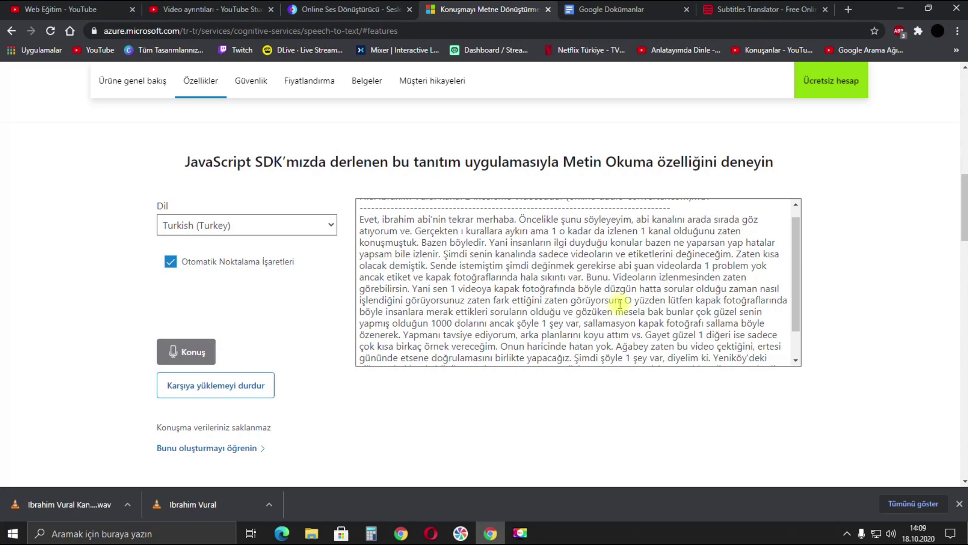
pyautogui.scroll(-6, 619, 303)
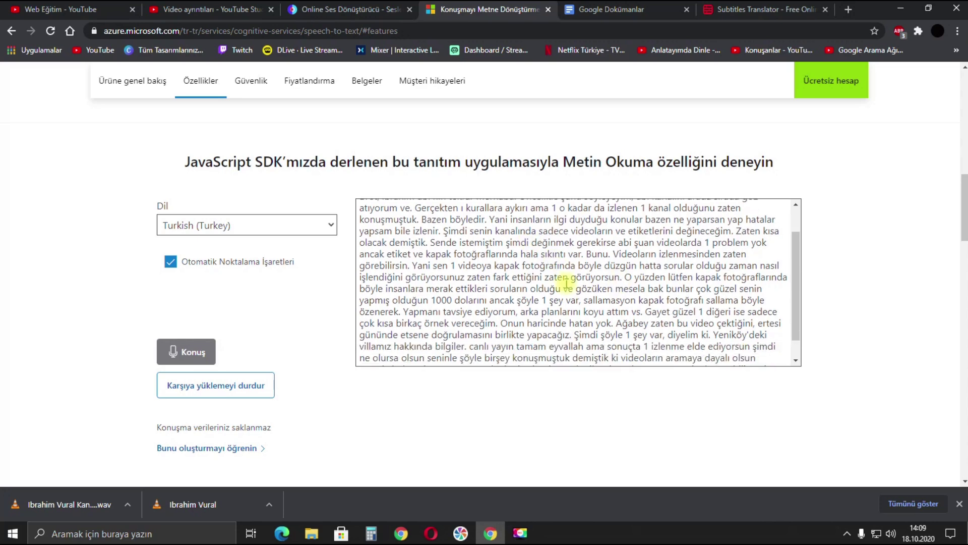
pyautogui.scroll(3, 838, 305)
pyautogui.scroll(3, 838, 305)
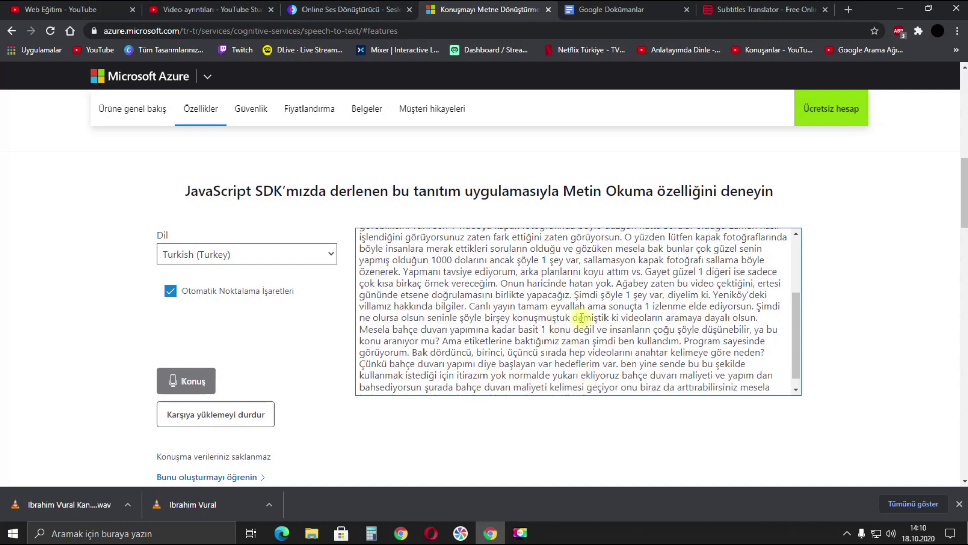
# Copy the whole generated transcript from the speech-to-text demo into a new blank Google Docs document.
pyautogui.hotkey('ctrl', 'a')
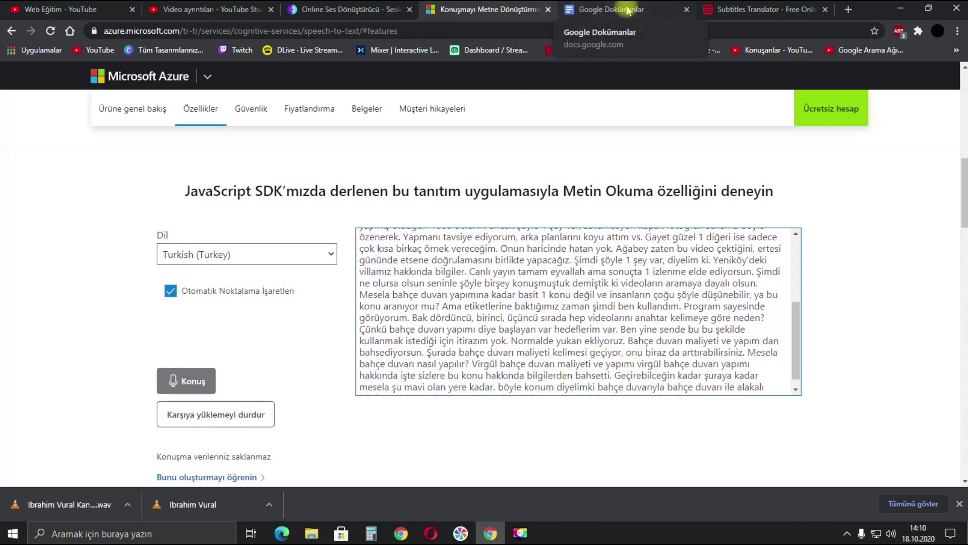
pyautogui.click(590, 14)
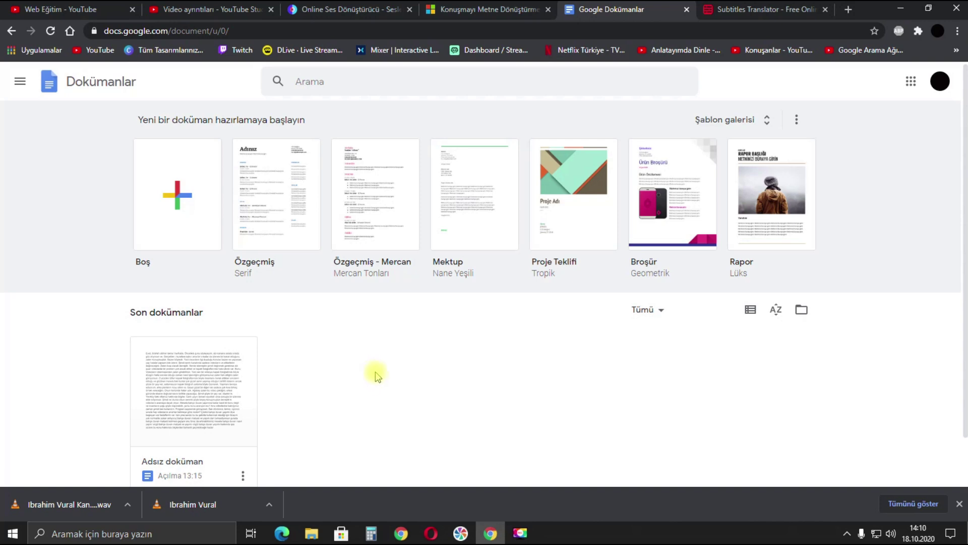
pyautogui.click(173, 195)
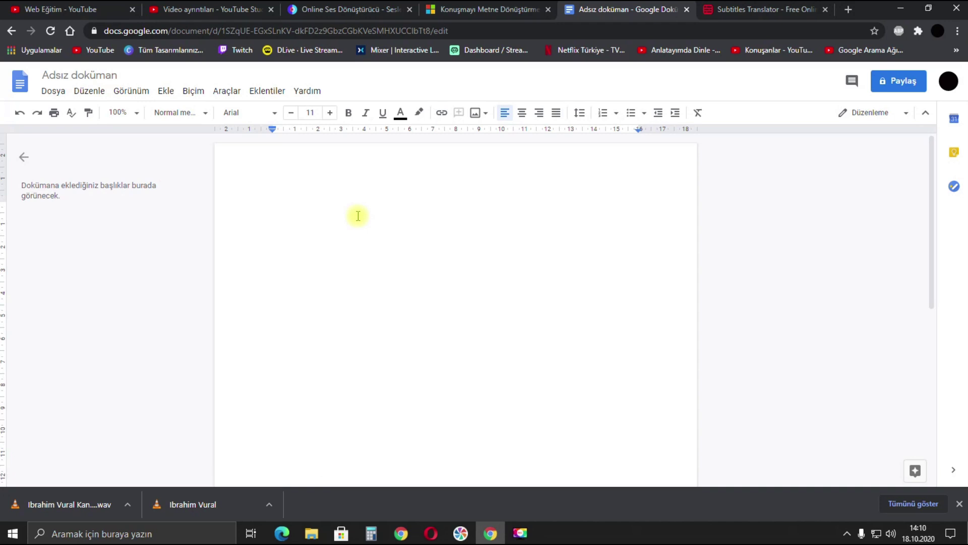
pyautogui.hotkey('ctrl', 'v')
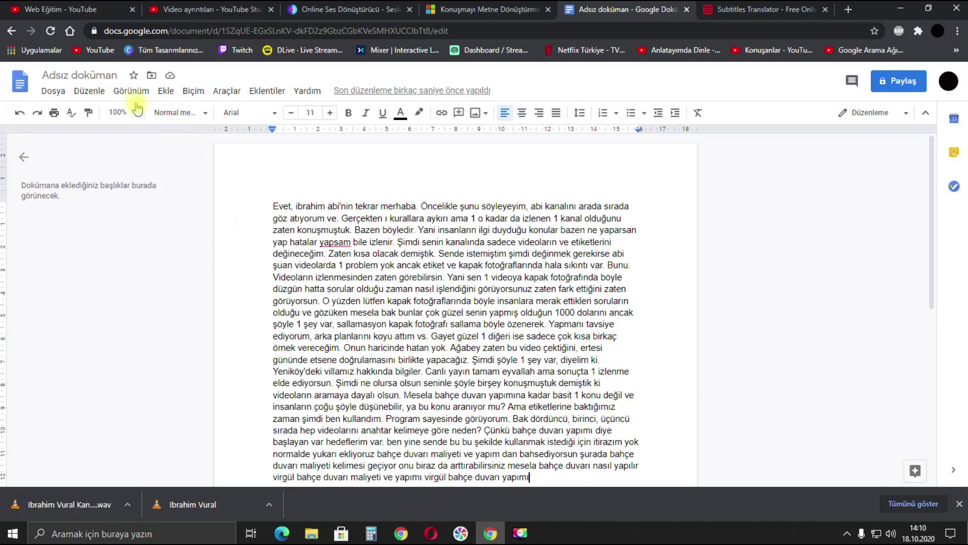
# Replace every "1" in the document with "bir" using find and replace, and close the dialog.
pyautogui.click(89, 92)
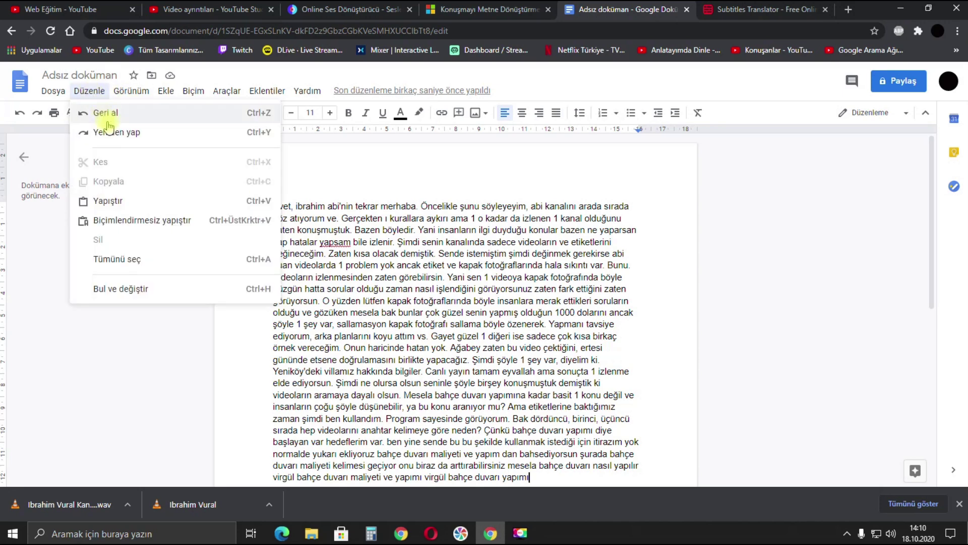
pyautogui.click(138, 292)
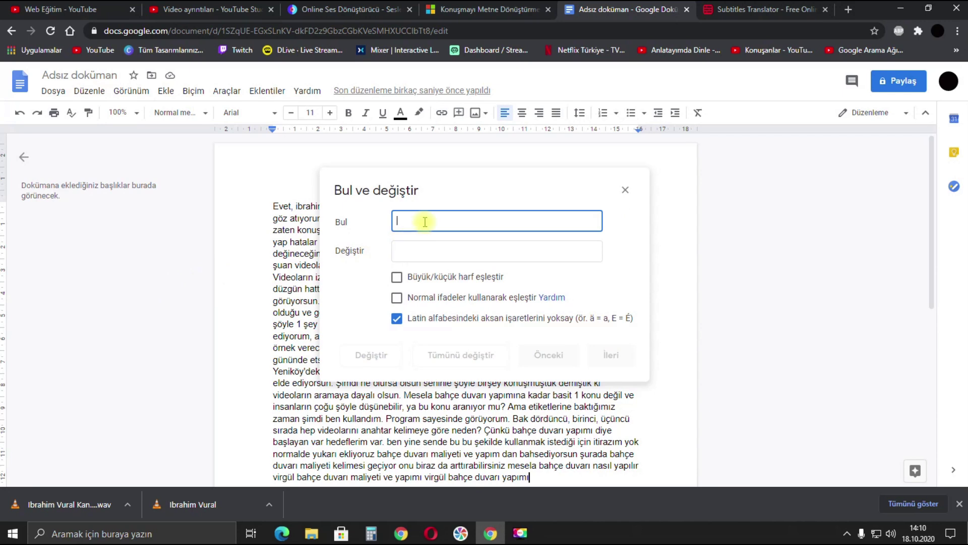
pyautogui.write('1')
pyautogui.click(409, 255)
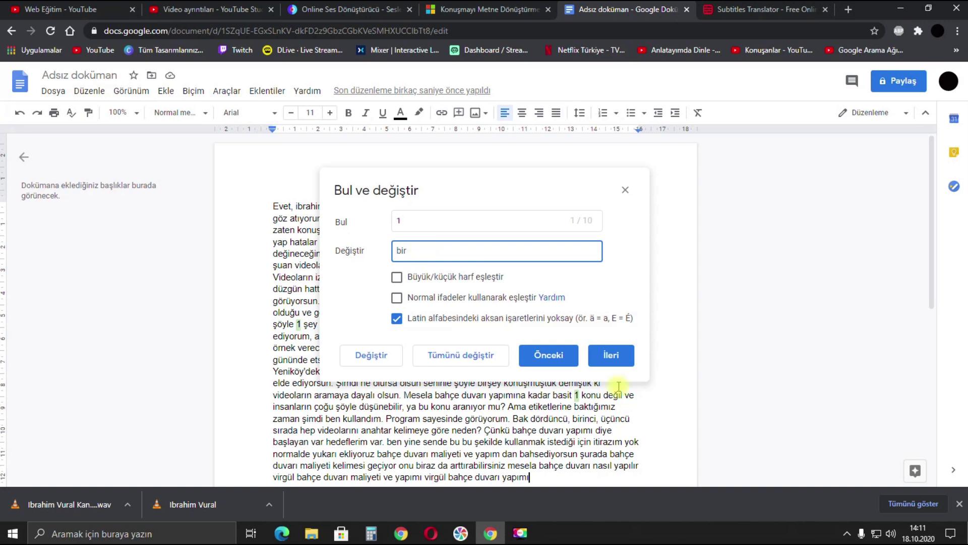
pyautogui.click(461, 356)
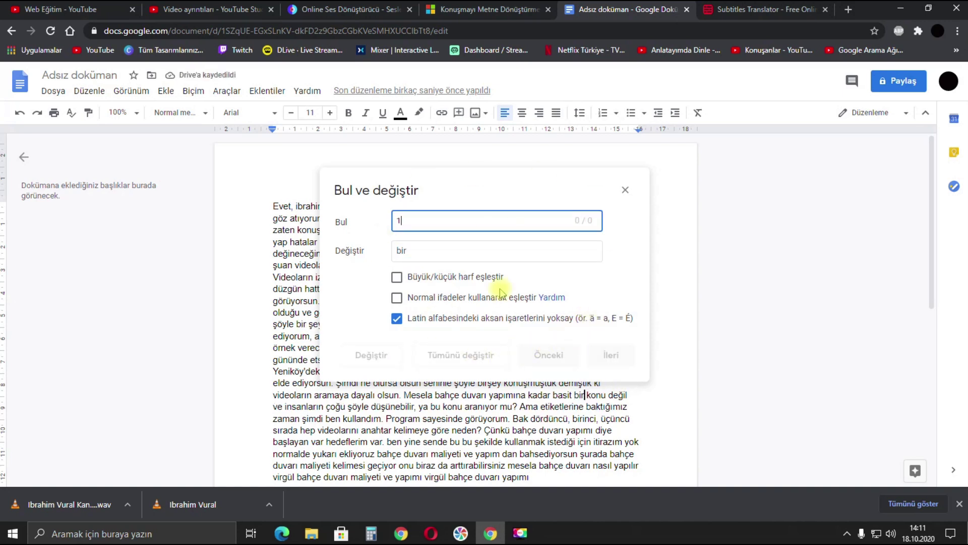
pyautogui.click(625, 190)
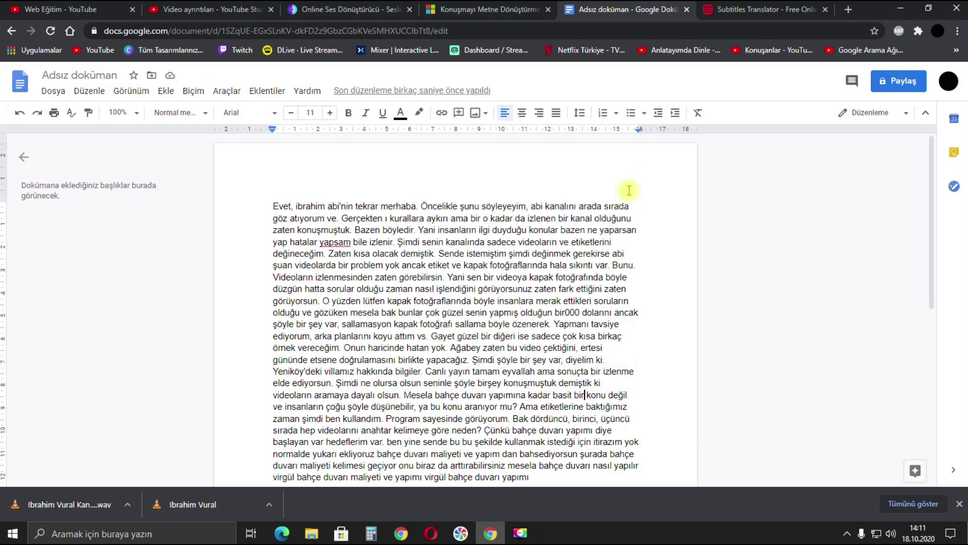
# Read through the pasted transcript to check its wording and the replaced numbers.
pyautogui.scroll(-1, 676, 280)
pyautogui.scroll(1, 677, 283)
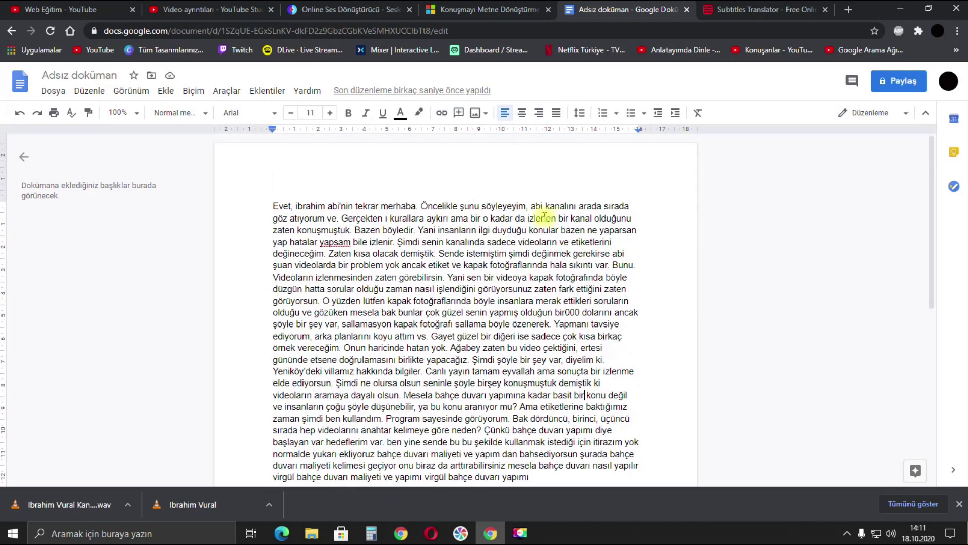
pyautogui.click(478, 219)
pyautogui.scroll(-4, 554, 309)
pyautogui.scroll(4, 555, 315)
pyautogui.scroll(-2, 531, 347)
pyautogui.scroll(2, 530, 347)
pyautogui.click(717, 311)
# Switch to YouTube Studio, look at the video's subtitles page and return to the video details.
pyautogui.click(199, 13)
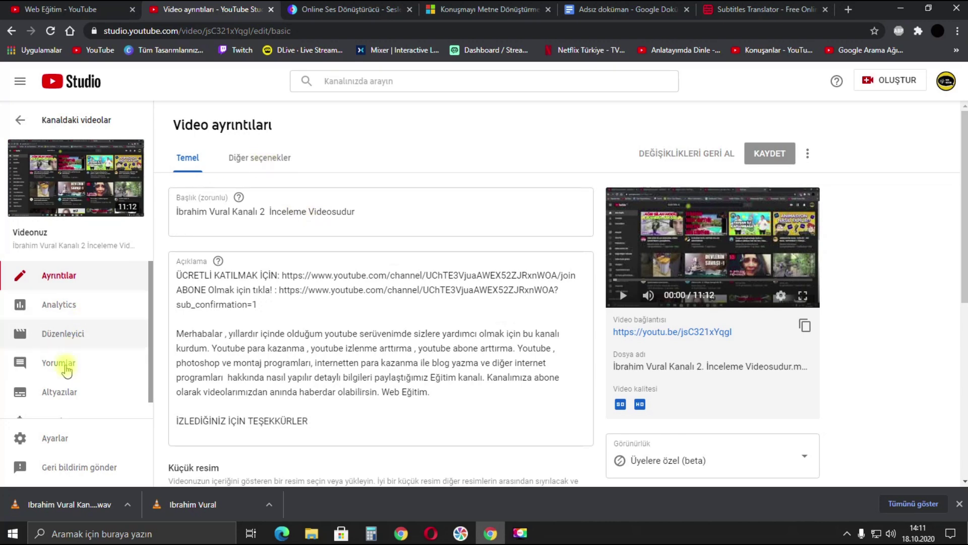
pyautogui.click(59, 392)
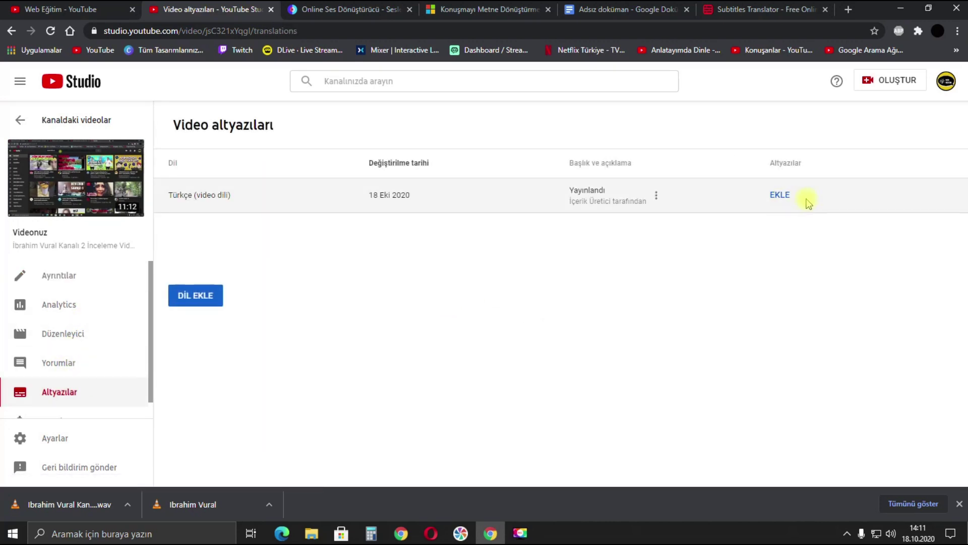
pyautogui.click(74, 279)
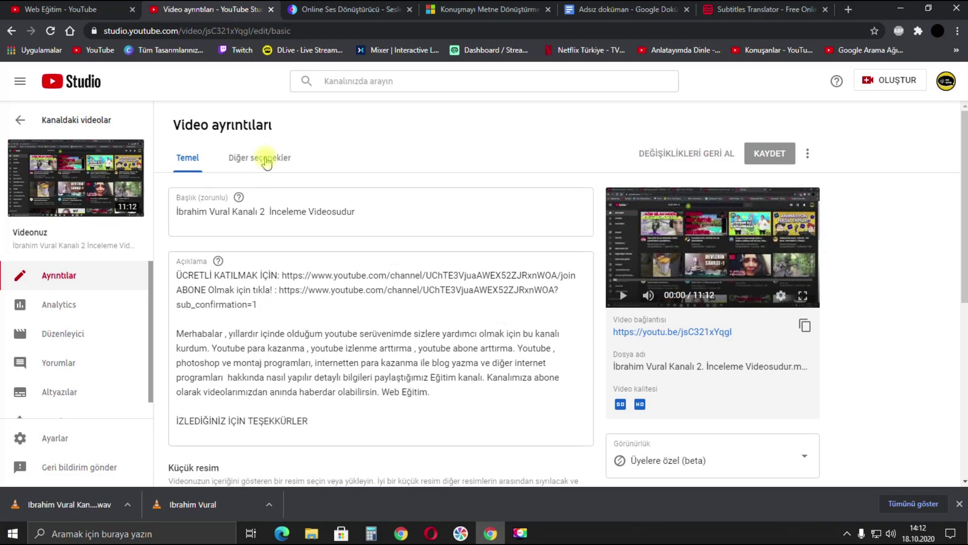
# Set the original video language to İngilizce in the video's additional options and save the changes.
pyautogui.click(267, 160)
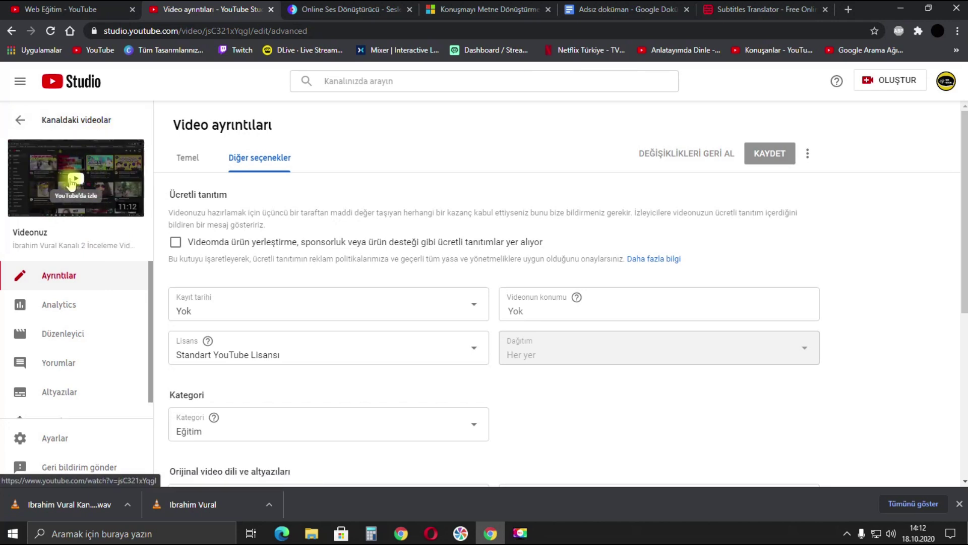
pyautogui.scroll(-5, 373, 302)
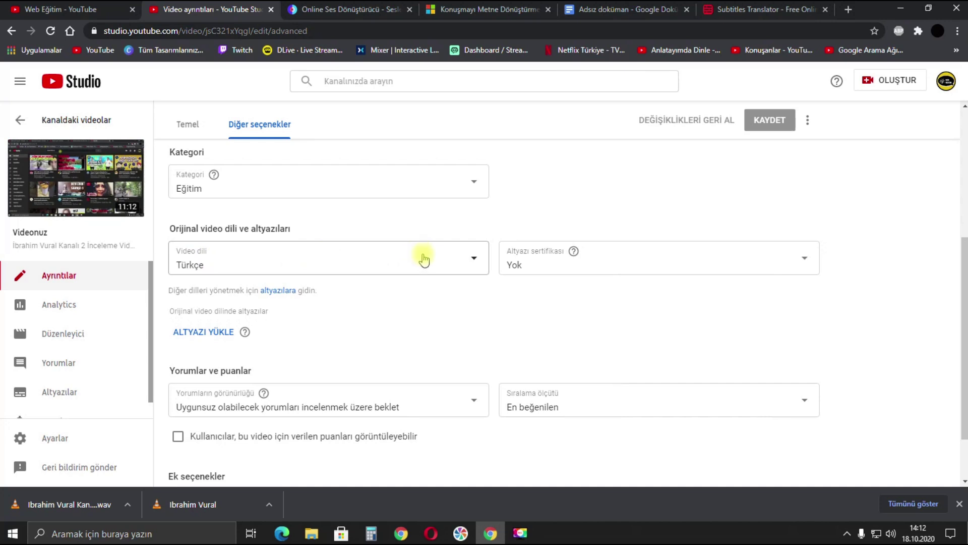
pyautogui.click(456, 263)
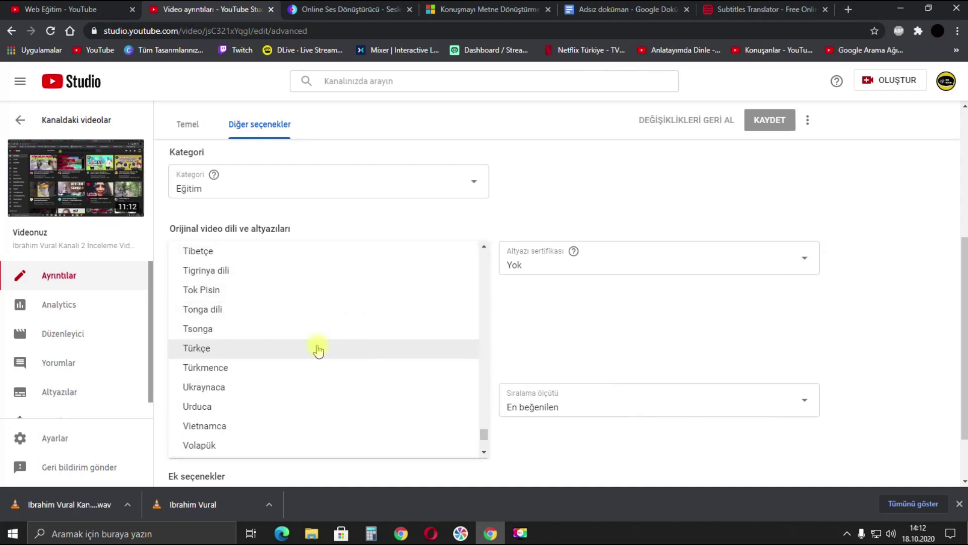
pyautogui.scroll(20, 317, 347)
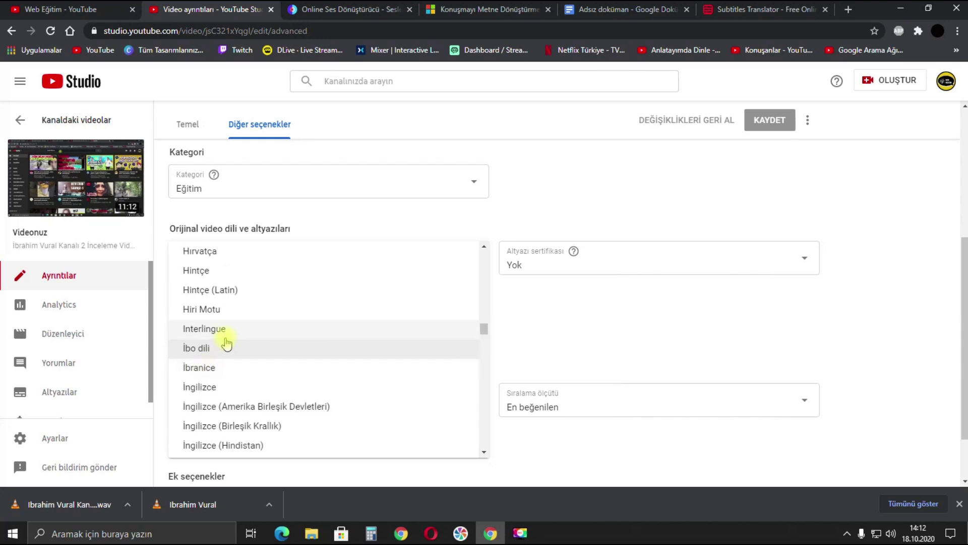
pyautogui.click(210, 388)
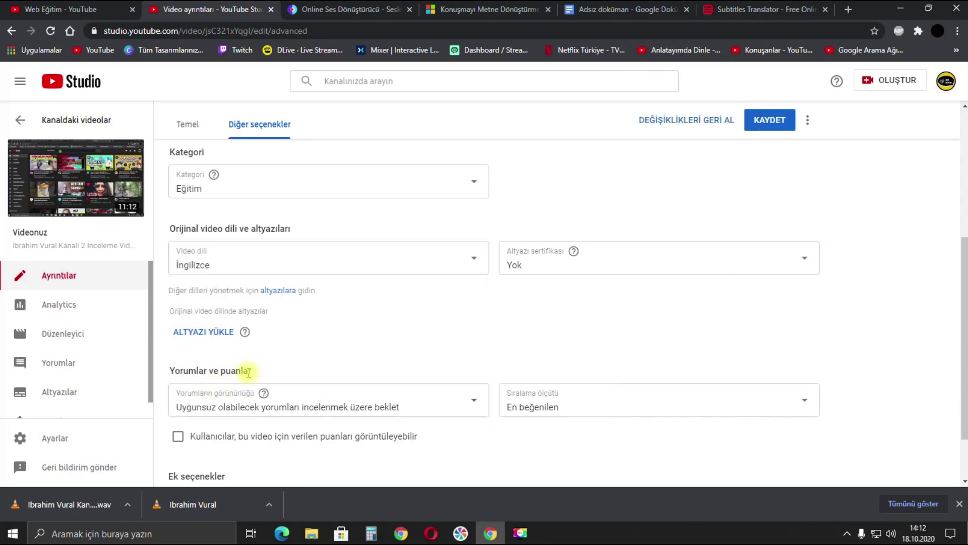
pyautogui.click(761, 124)
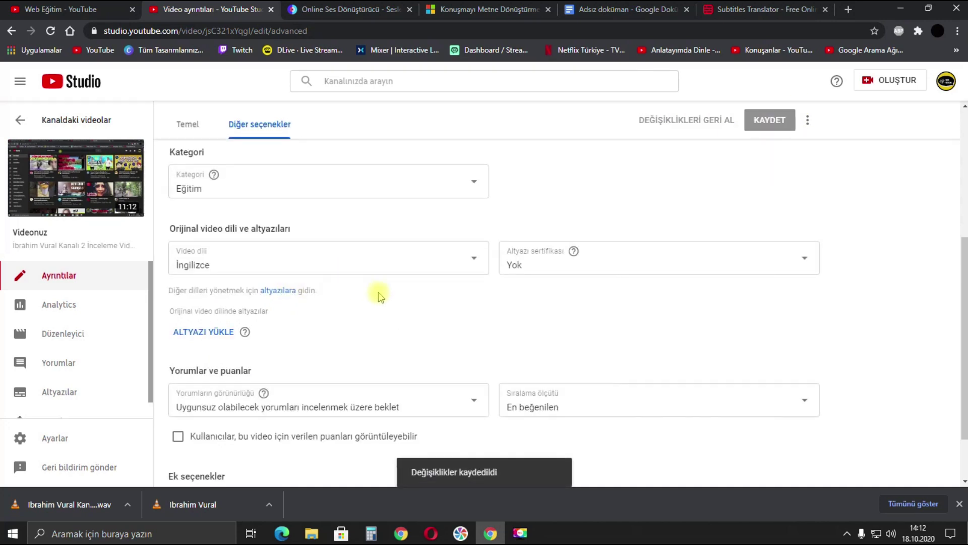
pyautogui.scroll(-1, 382, 295)
pyautogui.click(204, 273)
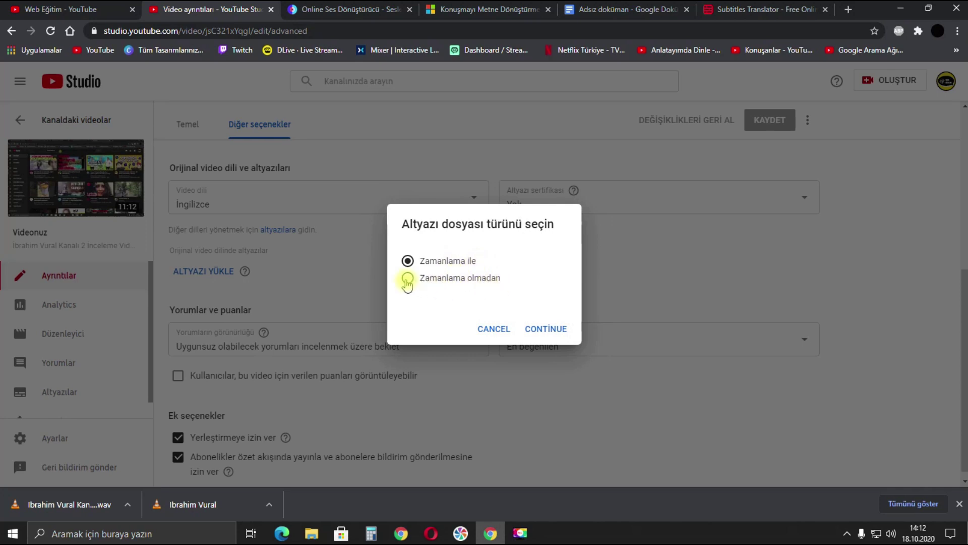
pyautogui.click(552, 330)
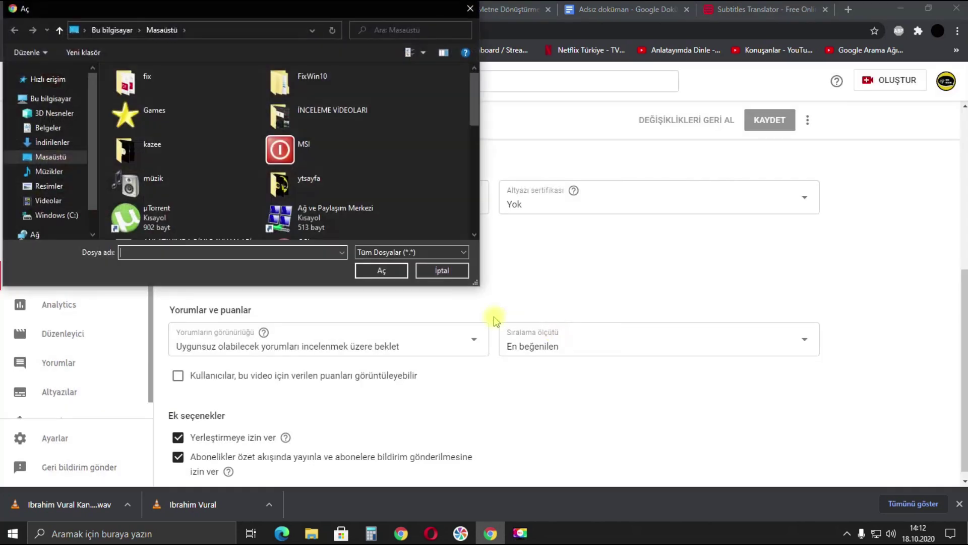
pyautogui.moveTo(474, 96); pyautogui.dragTo(467, 119)
pyautogui.click(640, 16)
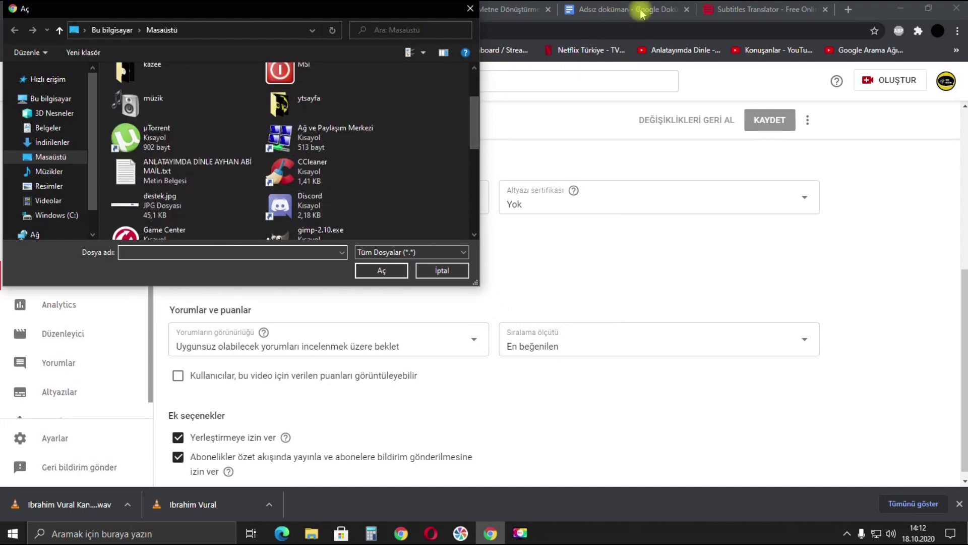
pyautogui.click(433, 271)
# Switch to the Google Docs transcript and download it as plain text (.txt).
pyautogui.click(687, 15)
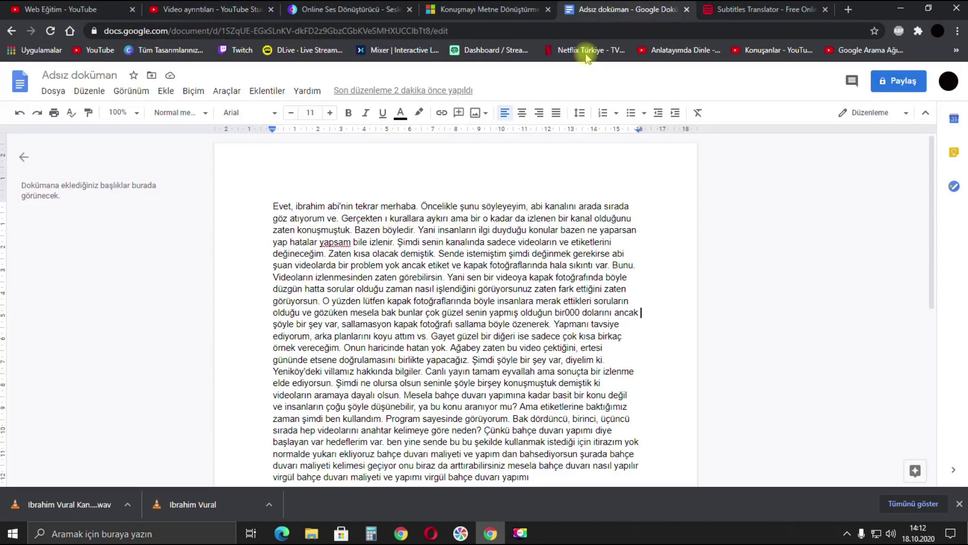
pyautogui.click(52, 91)
pyautogui.moveTo(119, 229)
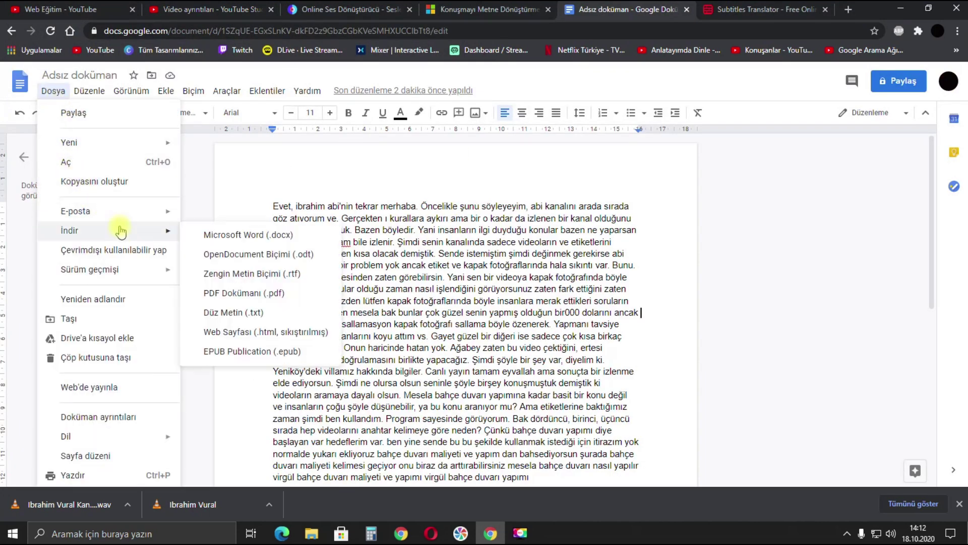
pyautogui.click(233, 315)
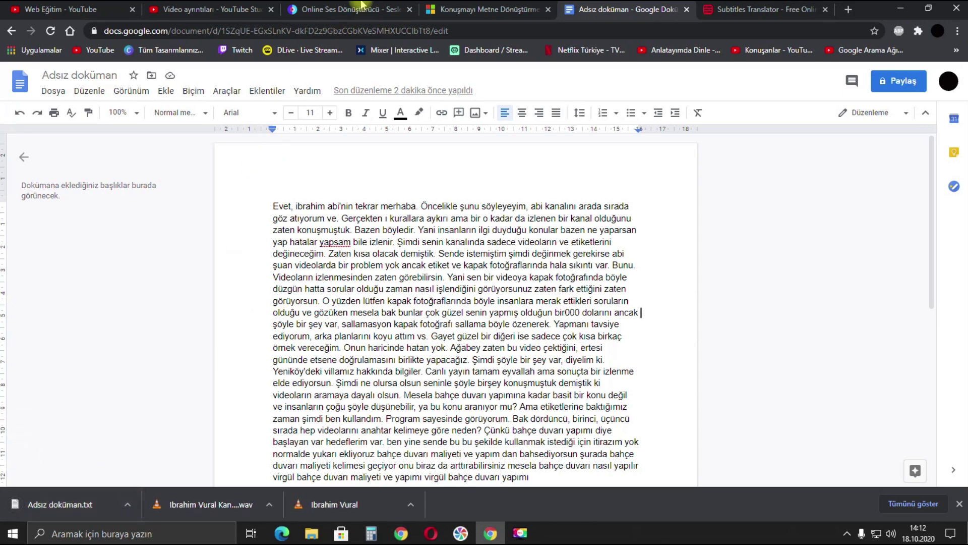
# Upload "Adsız doküman.txt" in YouTube Studio as the video's original-language subtitles without timing, and save the changes.
pyautogui.click(223, 11)
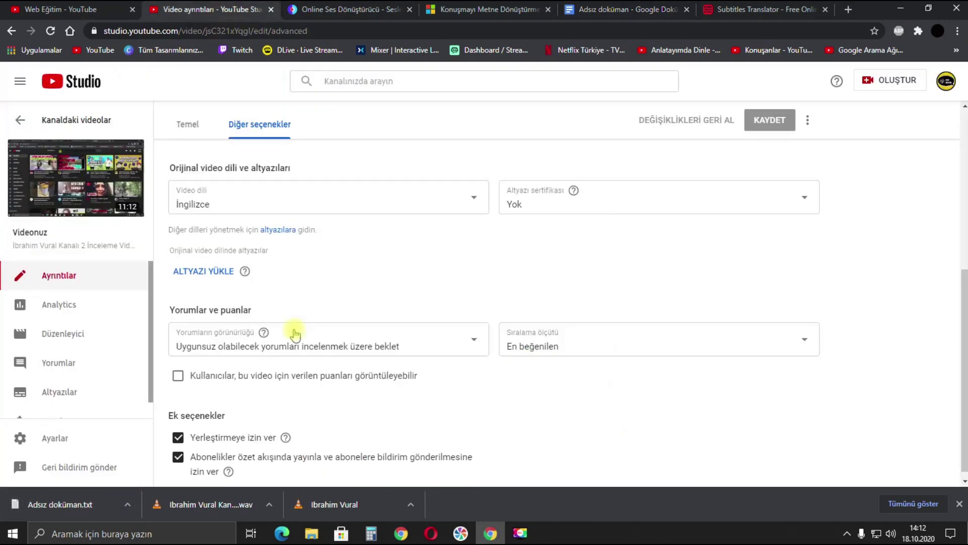
pyautogui.click(206, 272)
pyautogui.click(408, 277)
pyautogui.click(542, 328)
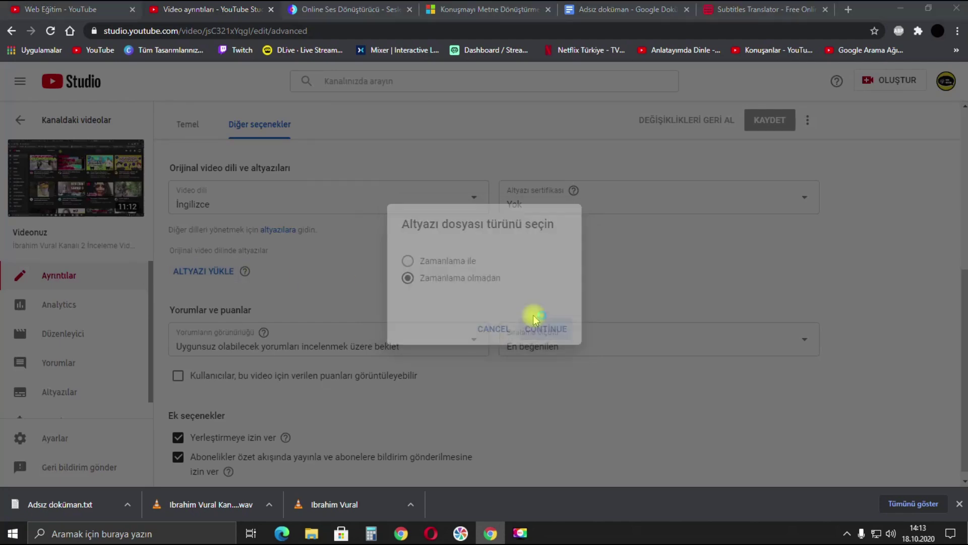
pyautogui.click(319, 214)
pyautogui.click(382, 270)
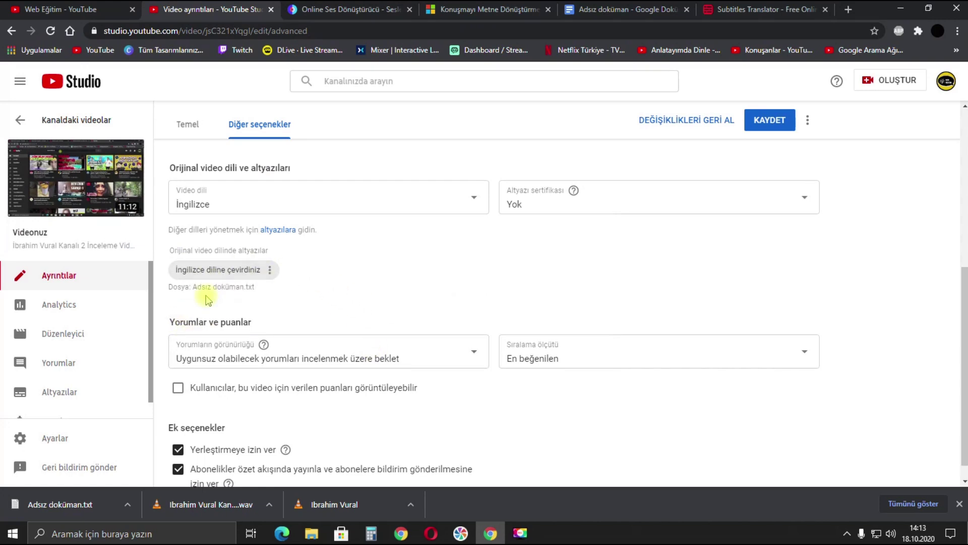
pyautogui.click(769, 120)
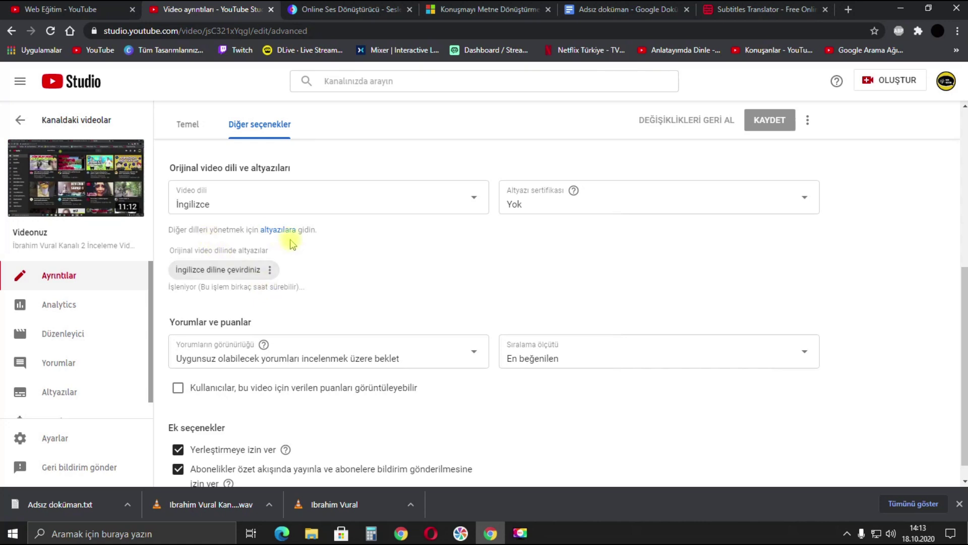
# Open the video's subtitles page and reload it to check the processing of the English subtitles.
pyautogui.scroll(2, 378, 283)
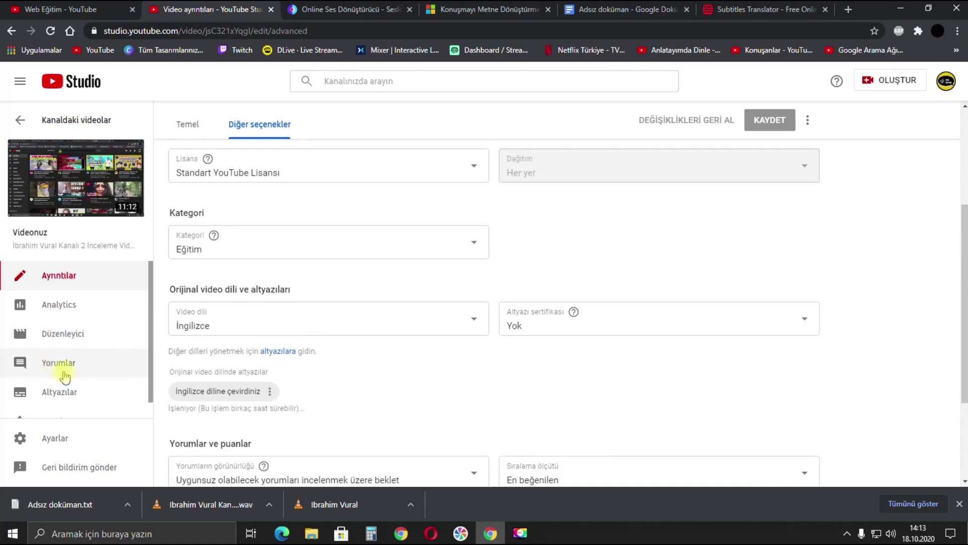
pyautogui.click(57, 393)
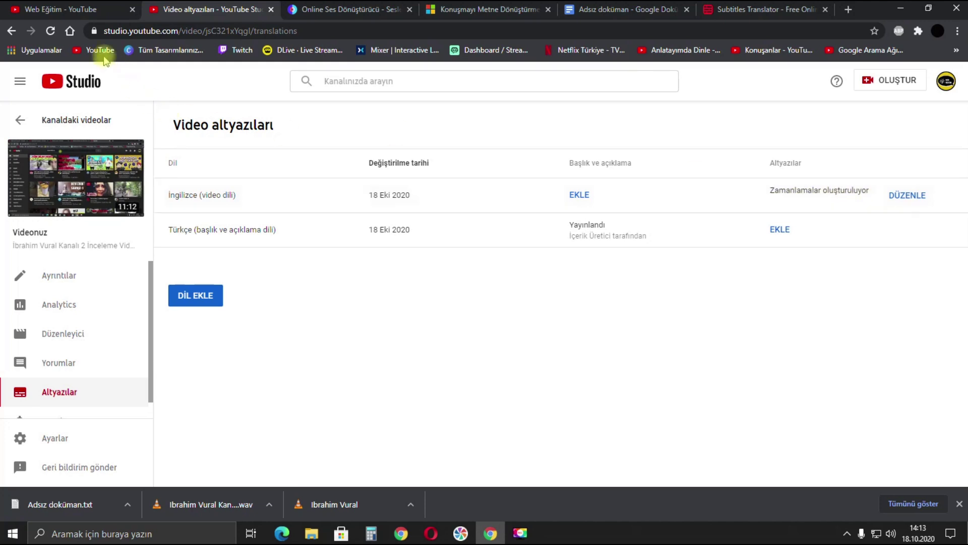
pyautogui.click(50, 31)
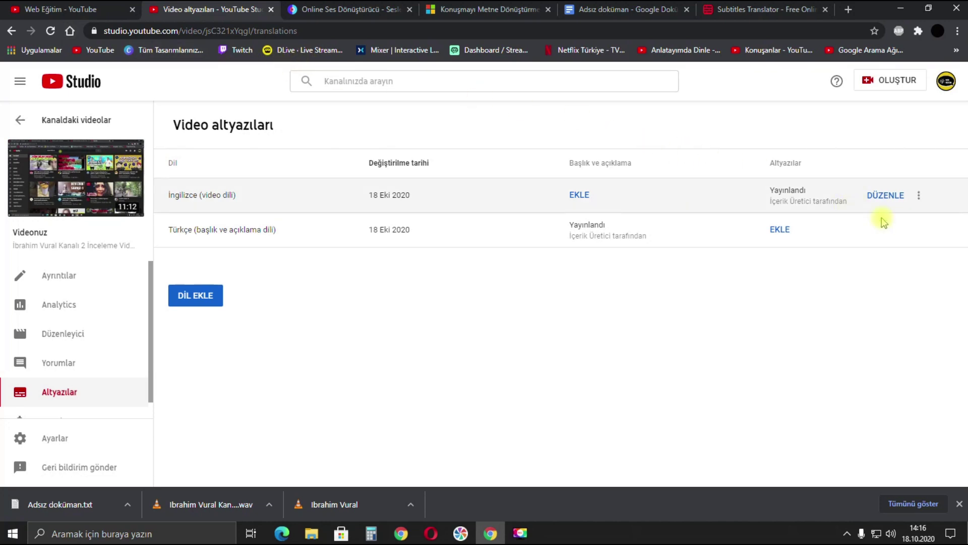
# Open the video's English subtitles for editing and download them as a subtitle file.
pyautogui.click(880, 199)
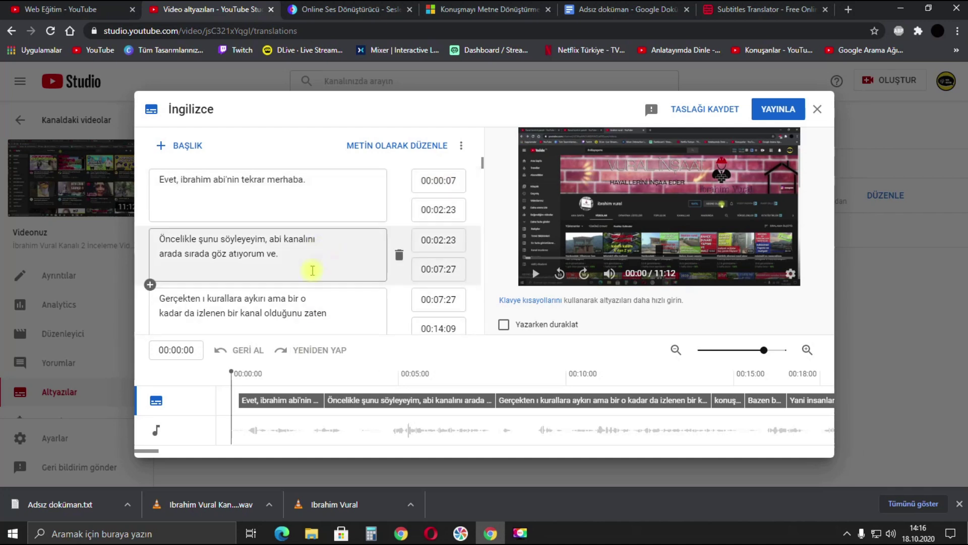
pyautogui.click(462, 147)
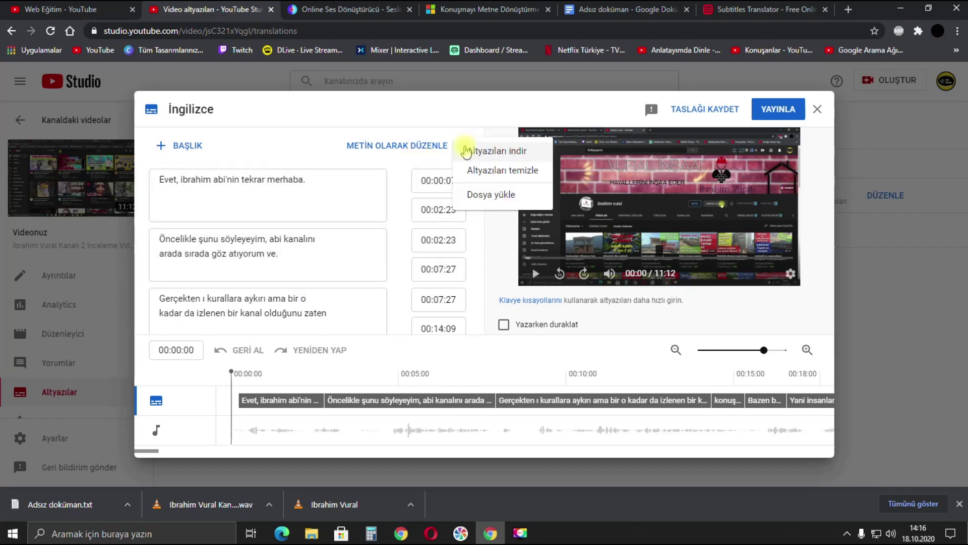
pyautogui.click(516, 154)
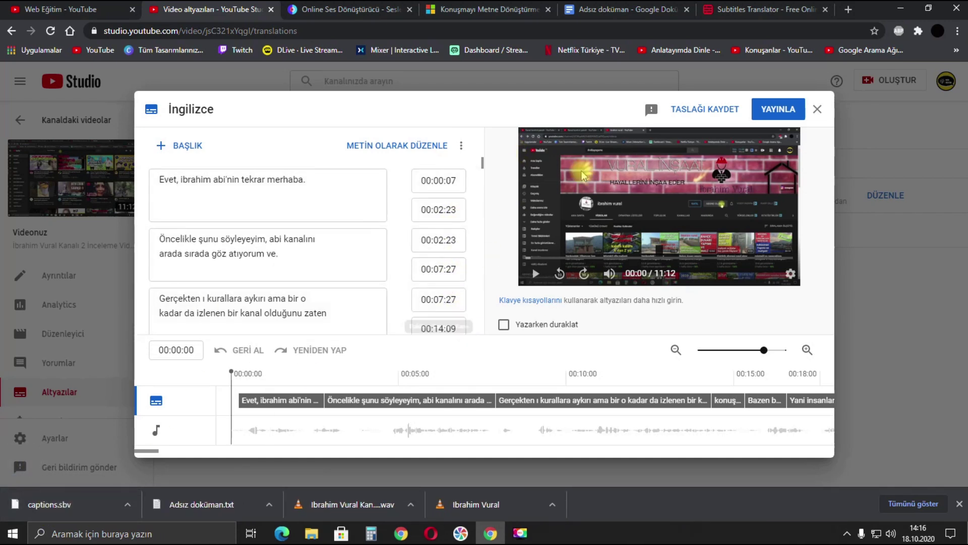
# Close the subtitle editor and delete the video's English subtitles.
pyautogui.click(821, 111)
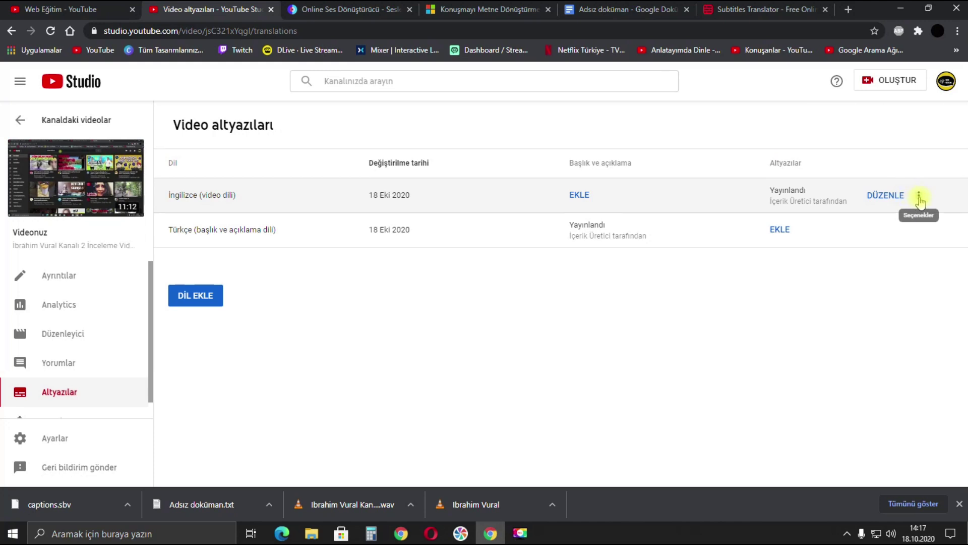
pyautogui.click(920, 199)
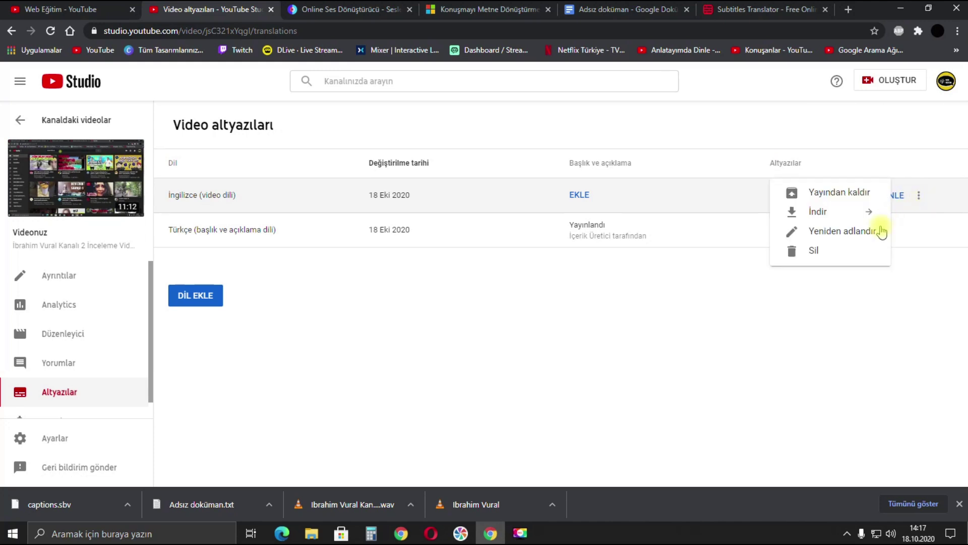
pyautogui.click(815, 251)
pyautogui.click(605, 310)
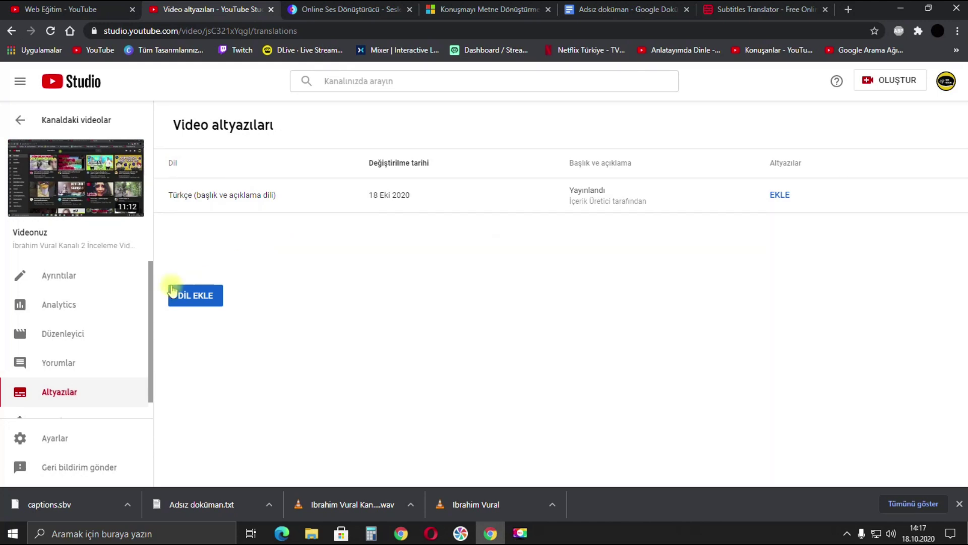
# Set the video language to Türkçe in the video's additional details and save the change.
pyautogui.click(27, 280)
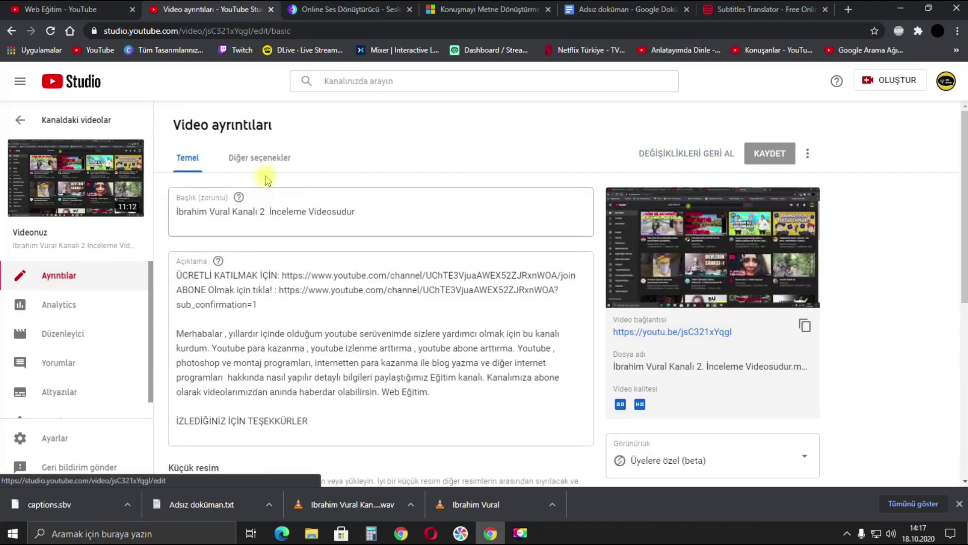
pyautogui.click(263, 157)
pyautogui.scroll(-4, 323, 333)
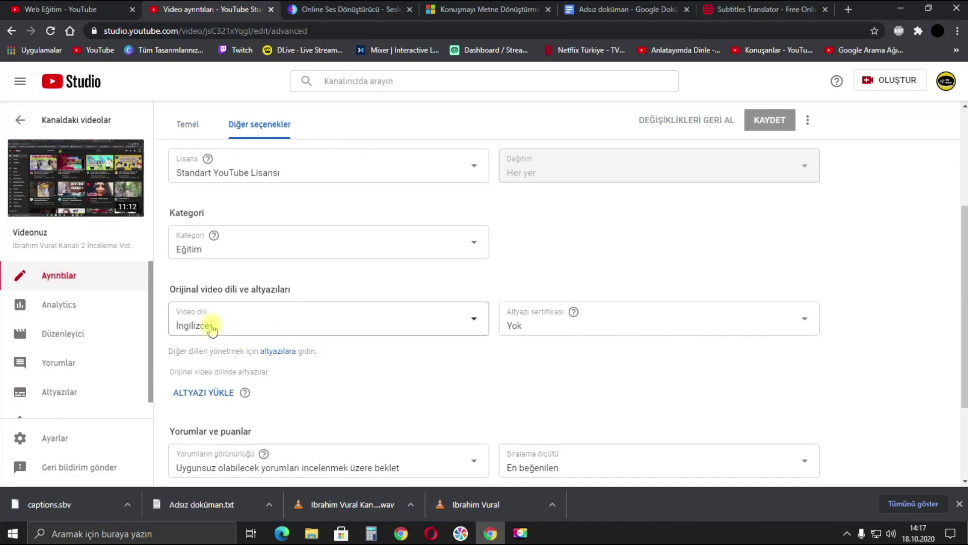
pyautogui.click(364, 328)
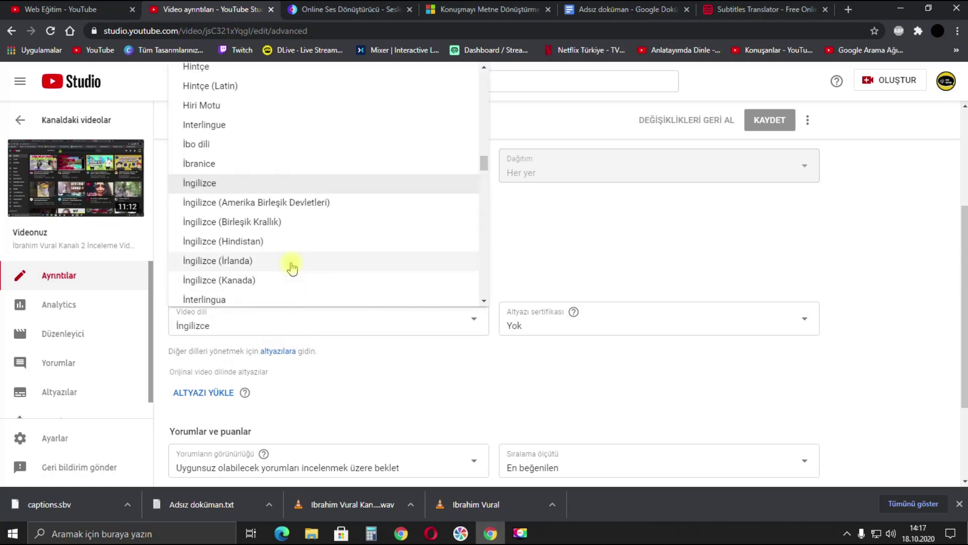
pyautogui.press('t')
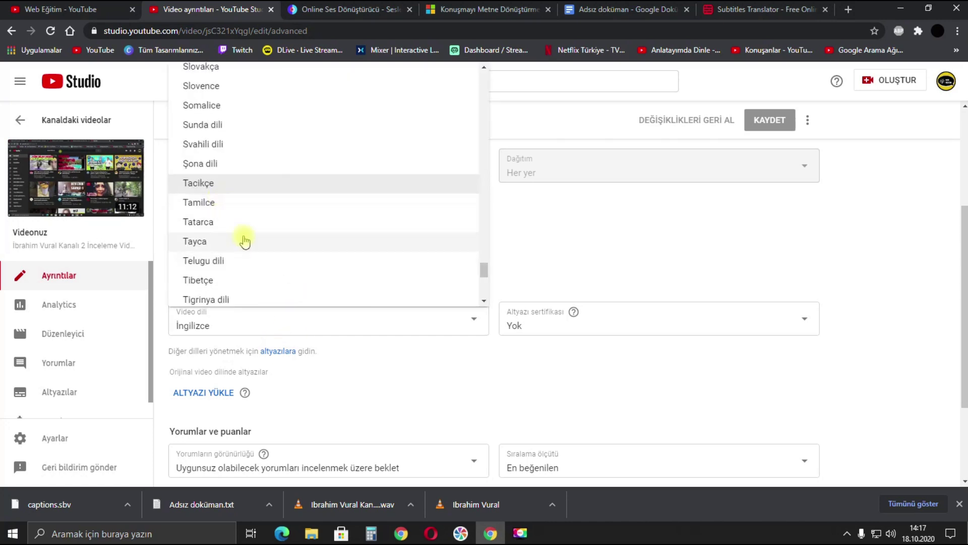
pyautogui.scroll(-1, 245, 241)
pyautogui.scroll(1, 244, 240)
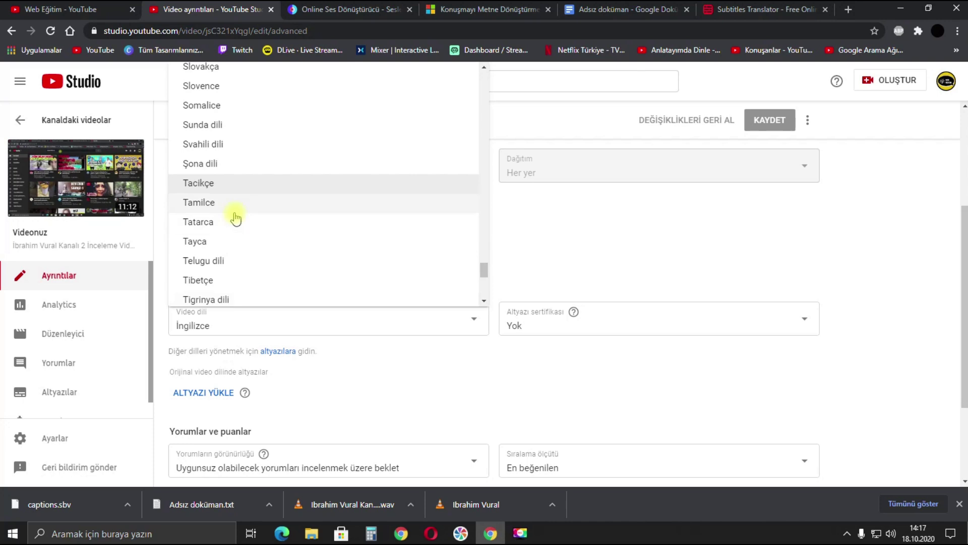
pyautogui.scroll(-1, 237, 222)
pyautogui.scroll(-1, 240, 224)
pyautogui.click(206, 259)
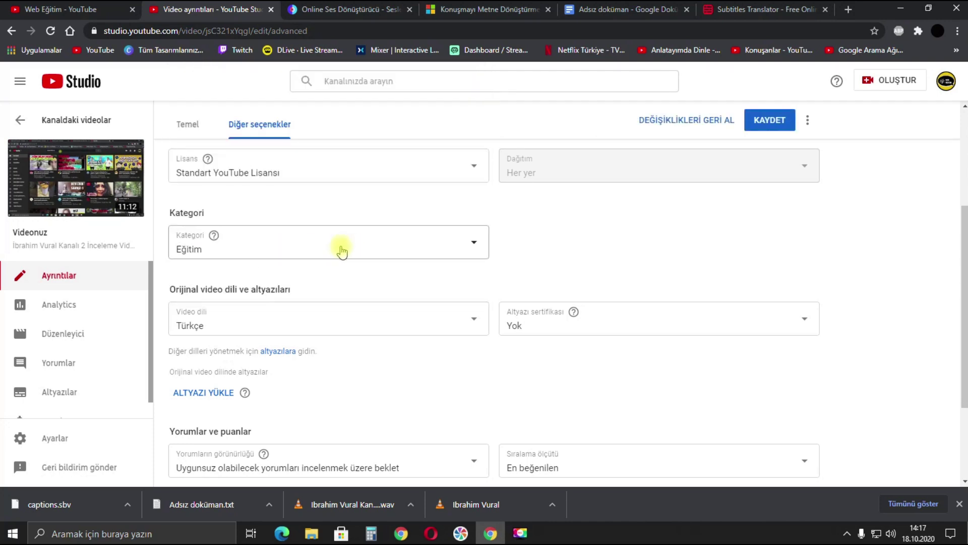
pyautogui.click(769, 122)
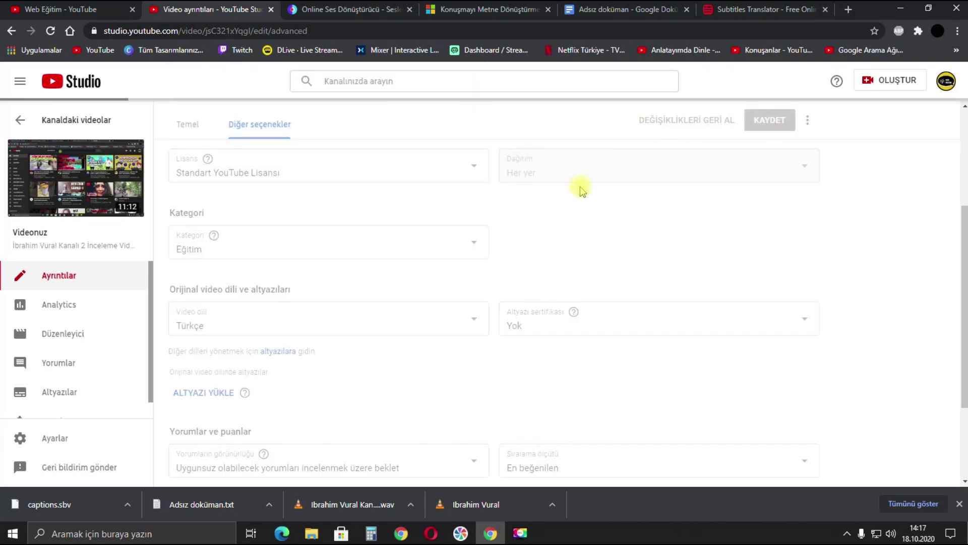
# Upload captions.sbv as the original-language subtitles with timing (Zamanlama ile) and save the video.
pyautogui.click(202, 394)
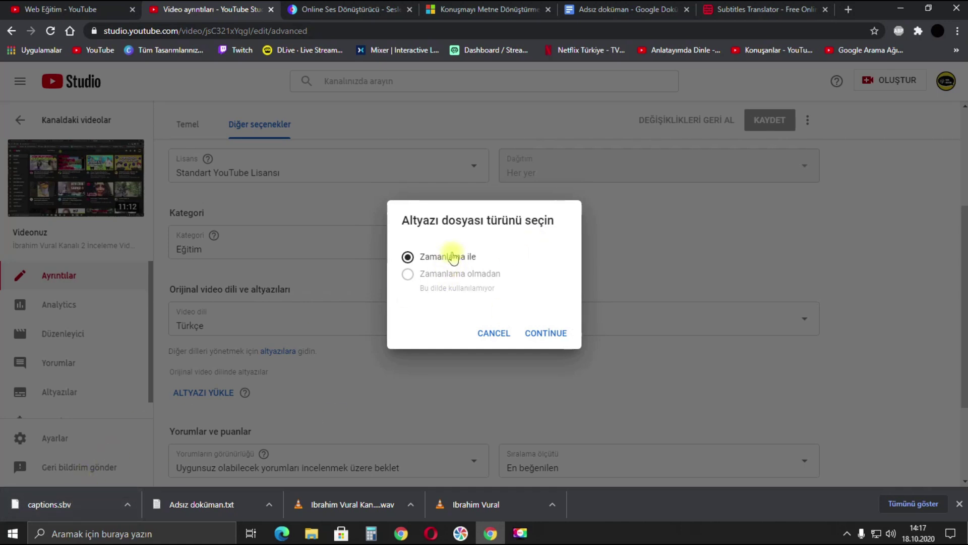
pyautogui.click(546, 334)
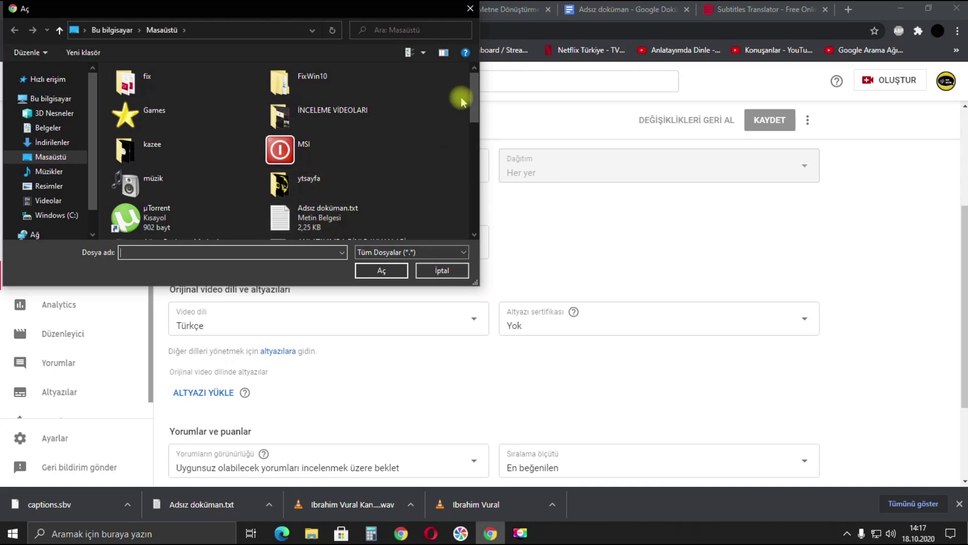
pyautogui.scroll(-3, 477, 109)
pyautogui.scroll(-3, 477, 109)
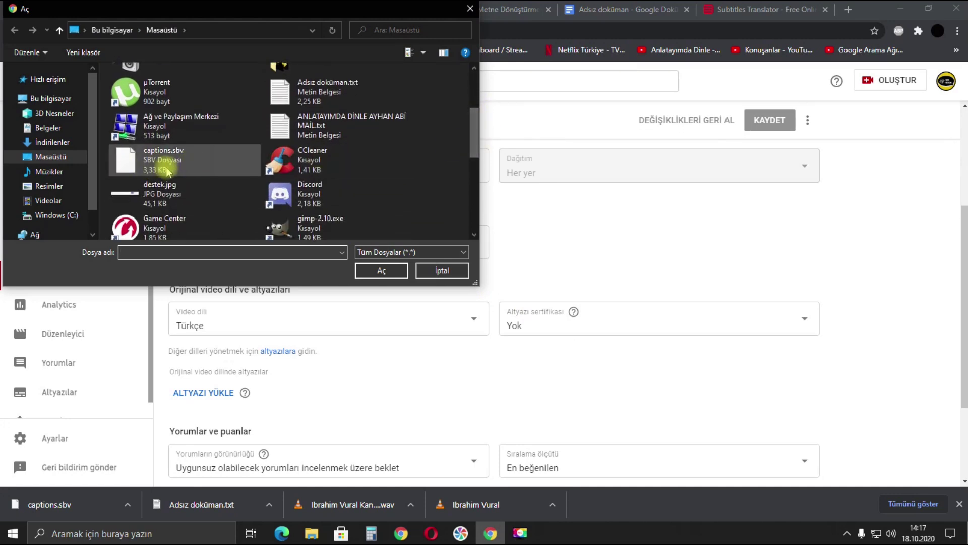
pyautogui.click(166, 161)
pyautogui.click(381, 270)
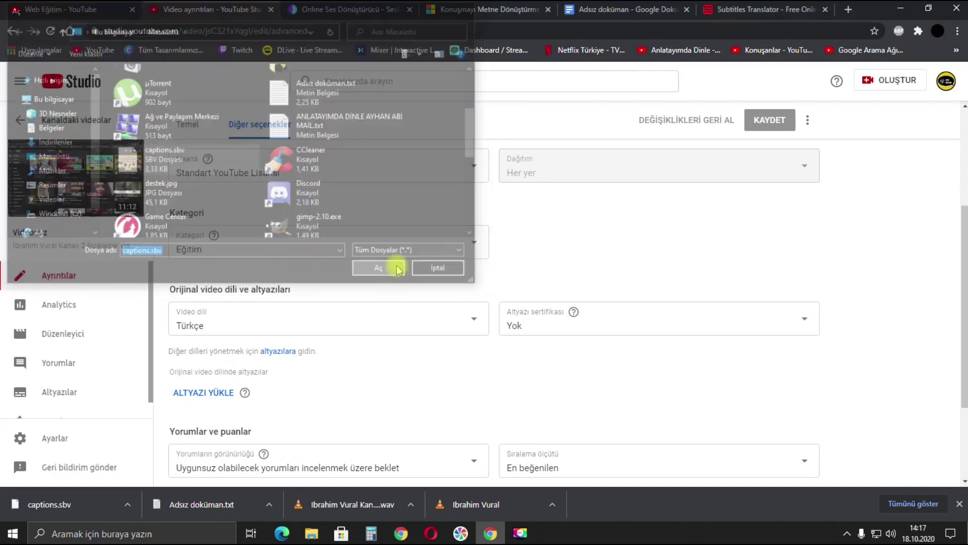
pyautogui.click(771, 122)
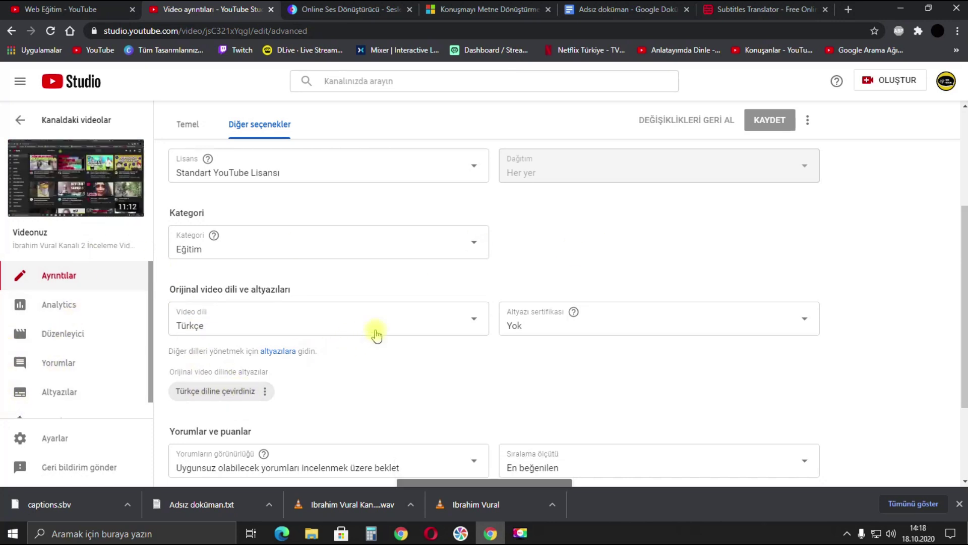
# Open the video's Turkish subtitles for editing and play the opening seconds to check the captions against the speech.
pyautogui.scroll(-1, 272, 310)
pyautogui.click(283, 292)
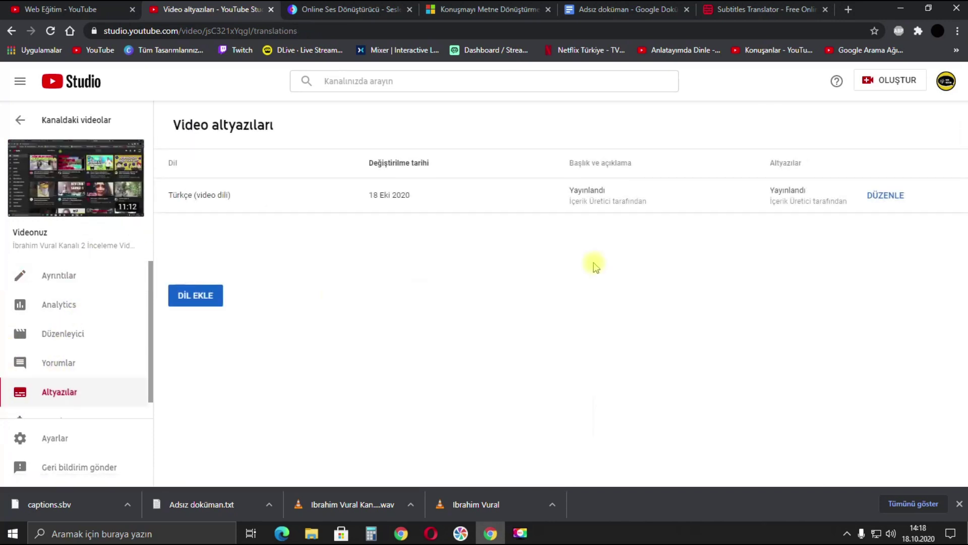
pyautogui.click(887, 196)
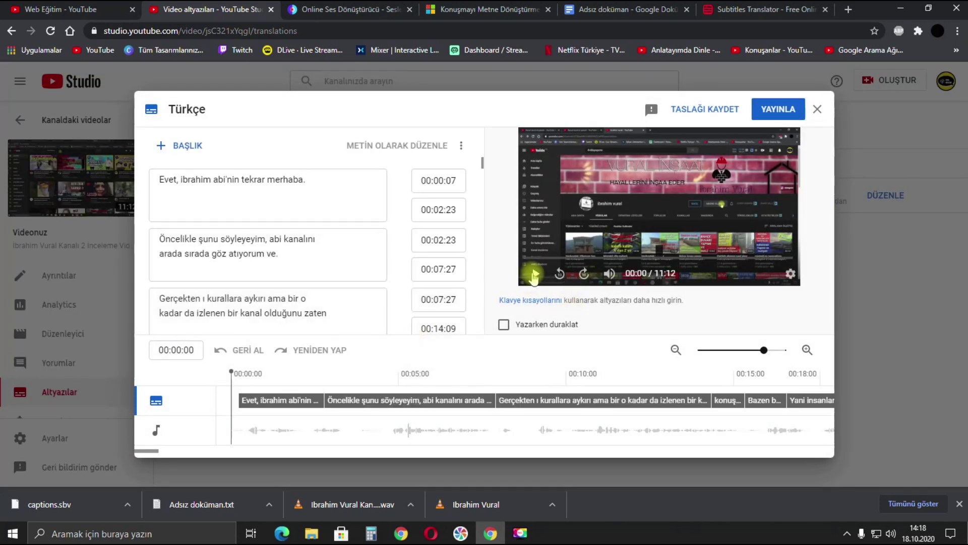
pyautogui.click(535, 274)
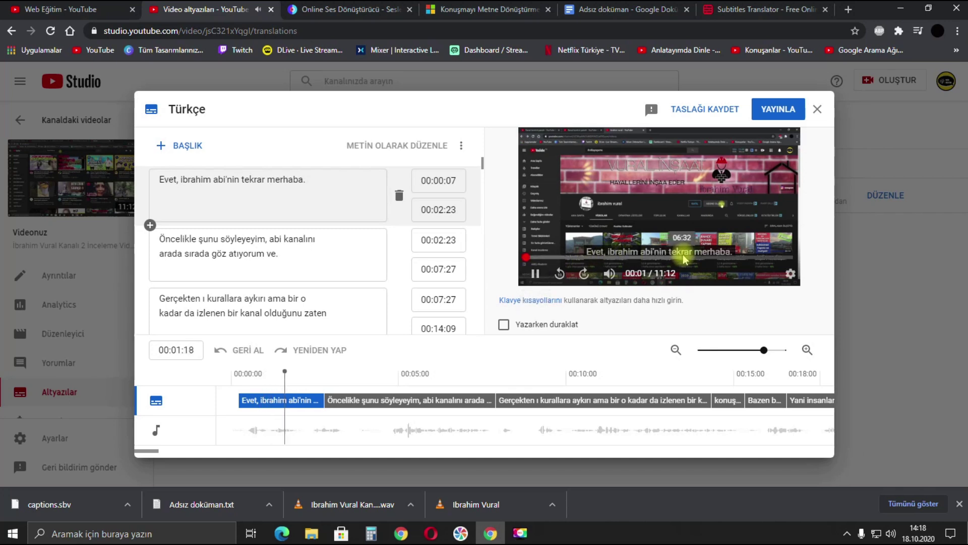
pyautogui.click(536, 274)
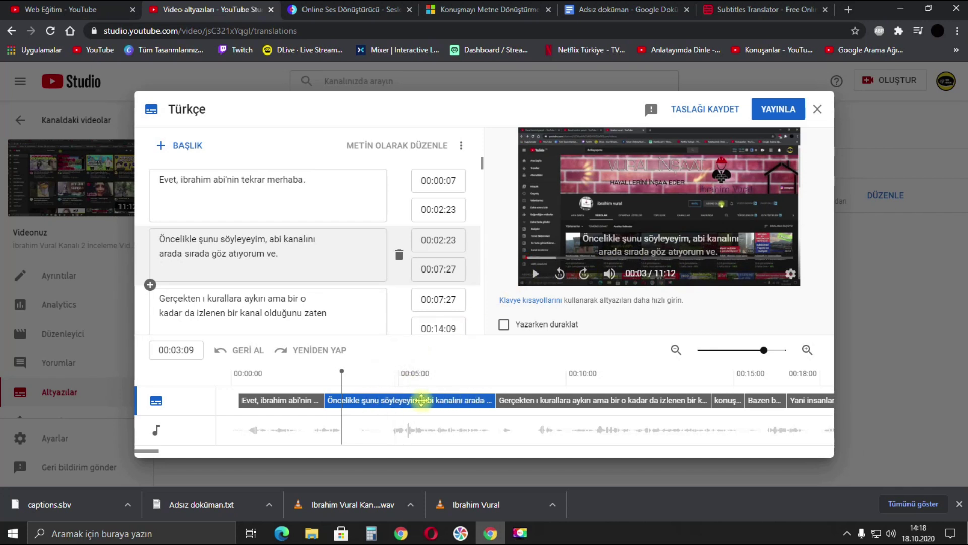
pyautogui.moveTo(342, 371); pyautogui.dragTo(201, 377)
pyautogui.click(536, 275)
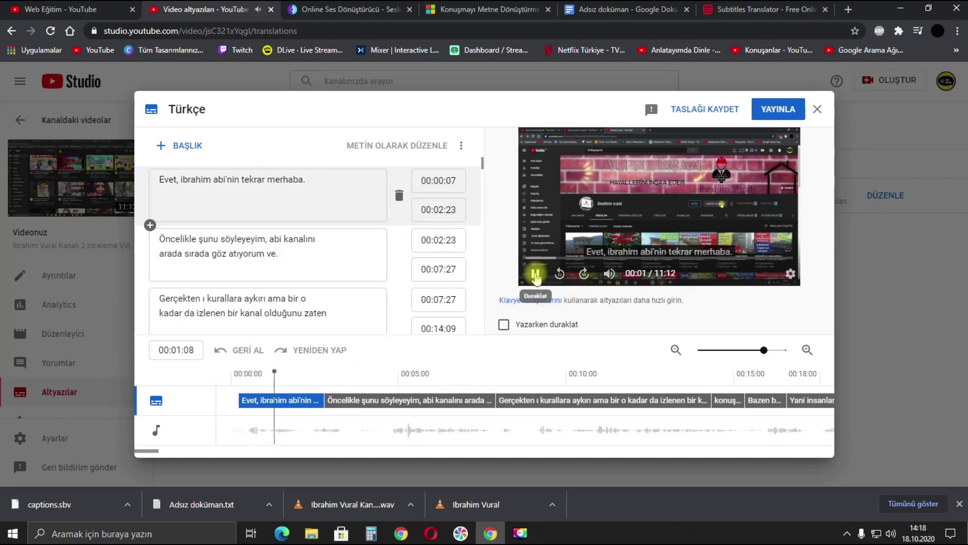
pyautogui.click(536, 275)
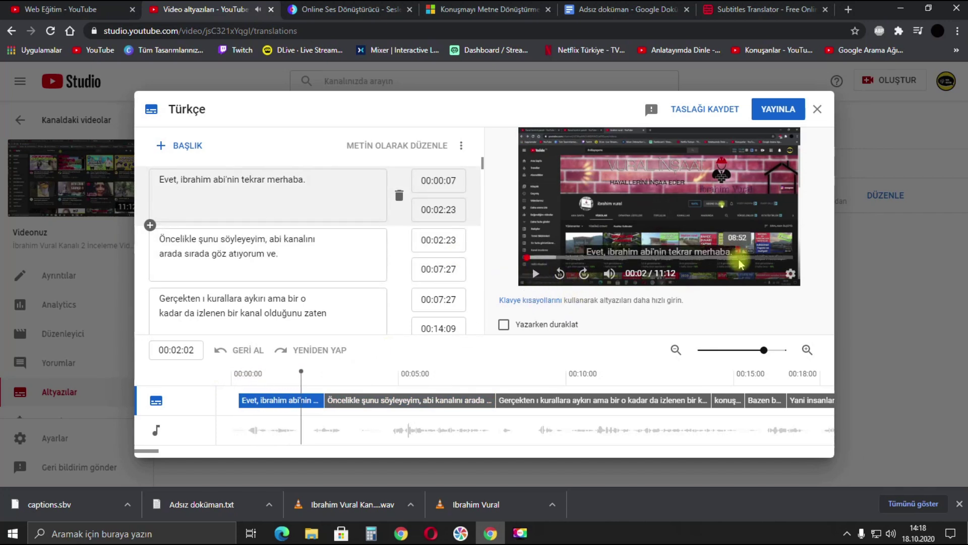
# Remove the suffix "'nin" from "abi'nin" in the first Turkish caption.
pyautogui.click(240, 180)
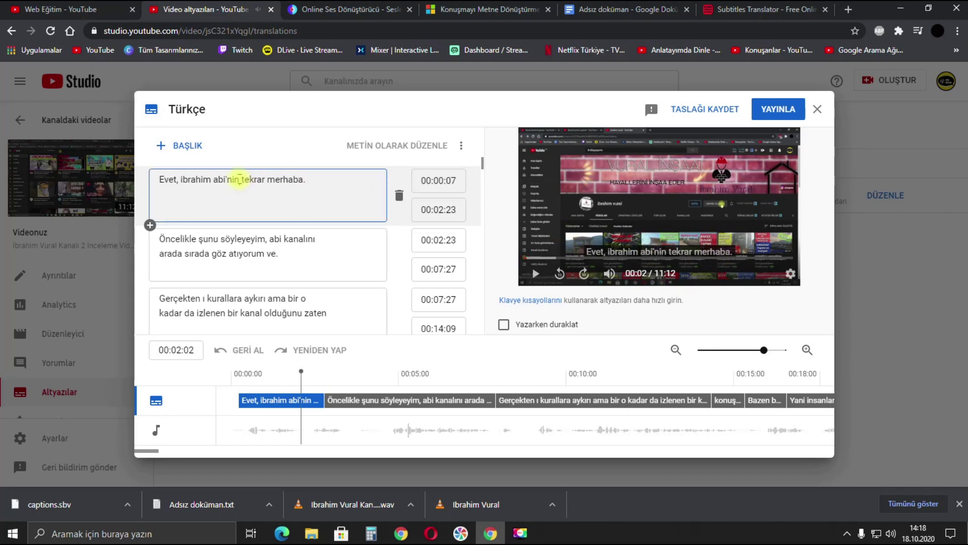
pyautogui.press('BackSpace')
pyautogui.press('BackSpace')
pyautogui.press('BackSpace')
pyautogui.press('BackSpace')
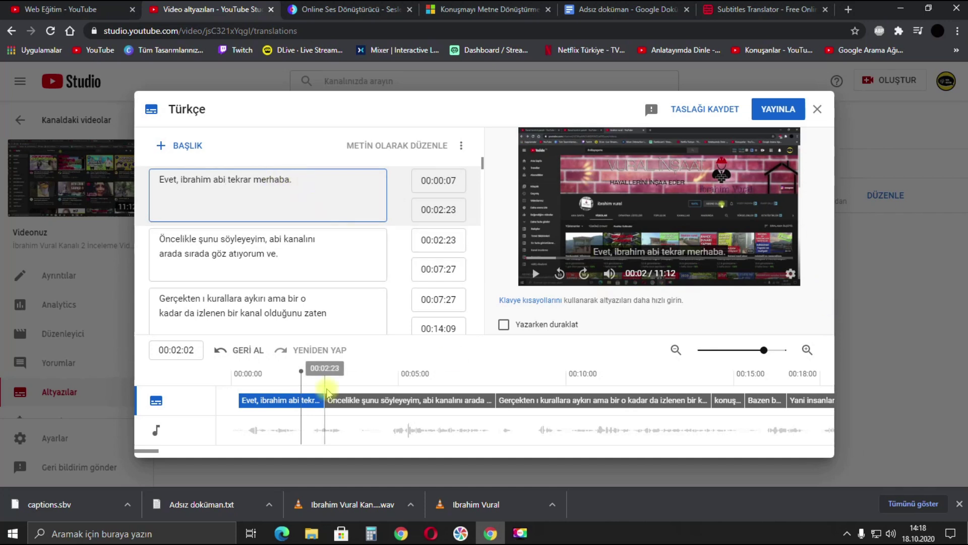
# Move the second caption's start to 00:04:23 on the timeline and play the video to check the timing.
pyautogui.click(536, 274)
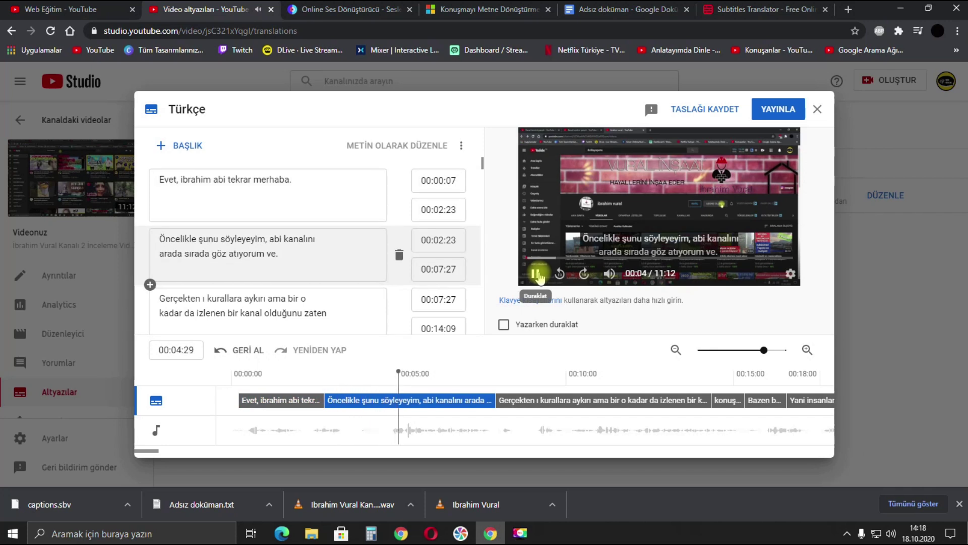
pyautogui.click(538, 275)
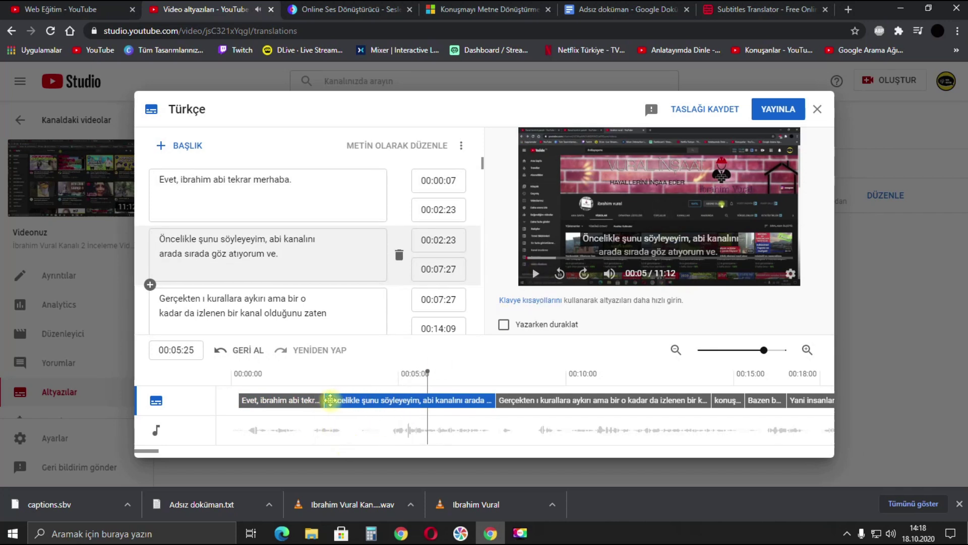
pyautogui.moveTo(325, 400); pyautogui.dragTo(337, 400)
pyautogui.moveTo(346, 401); pyautogui.dragTo(391, 401)
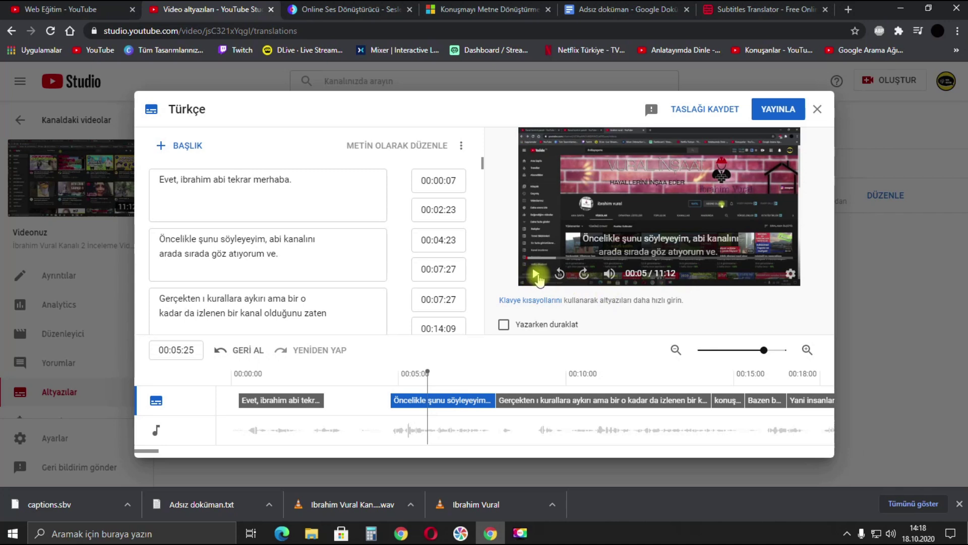
pyautogui.click(536, 274)
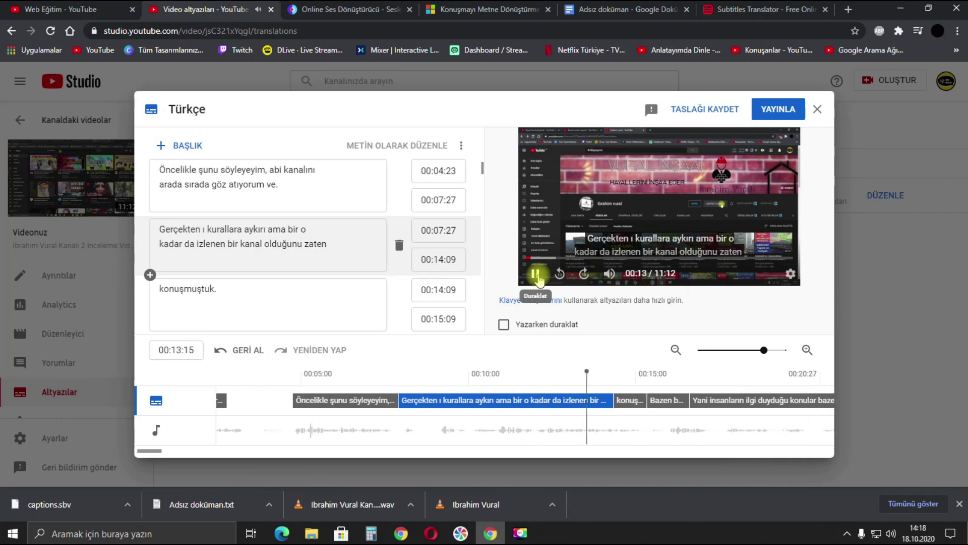
pyautogui.click(536, 275)
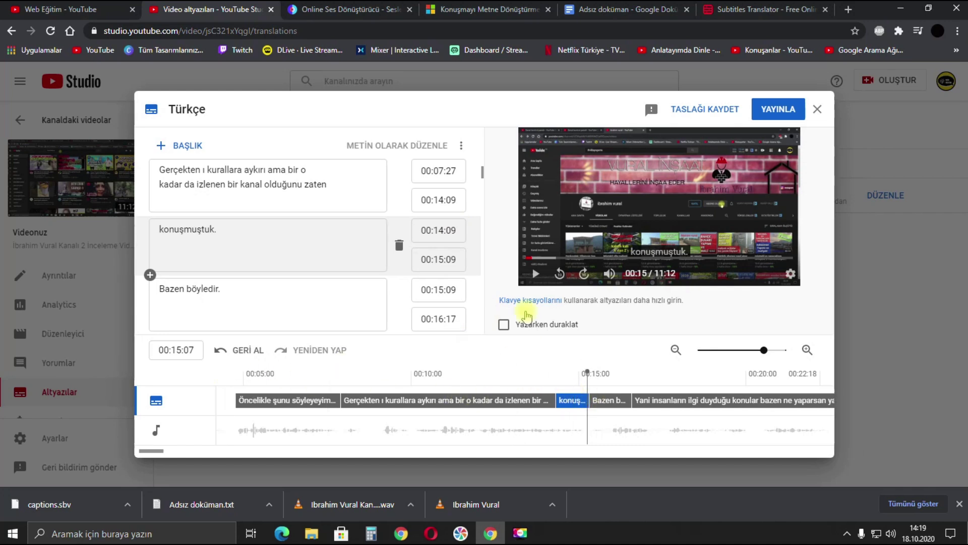
# Close the subtitle editor and publish the edited Turkish subtitles.
pyautogui.click(461, 146)
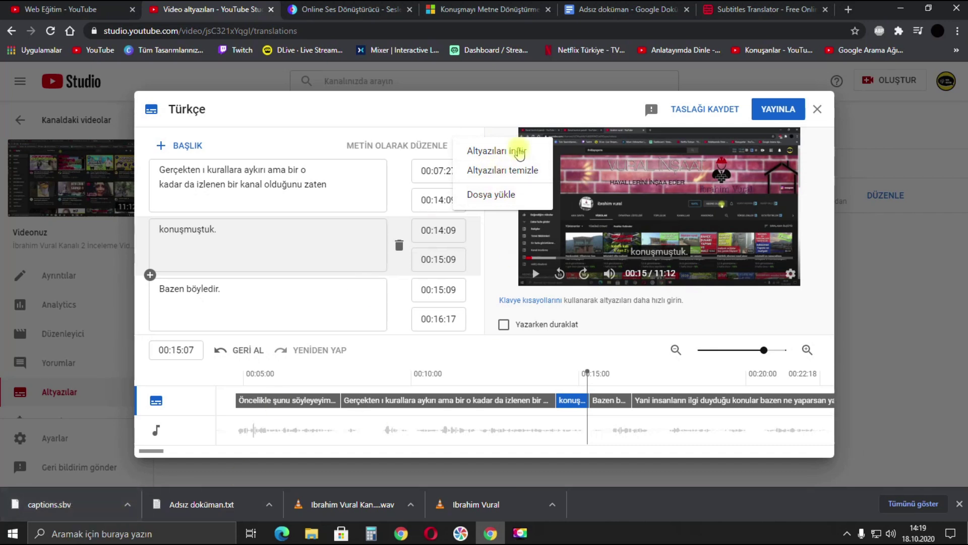
pyautogui.click(515, 104)
pyautogui.click(817, 109)
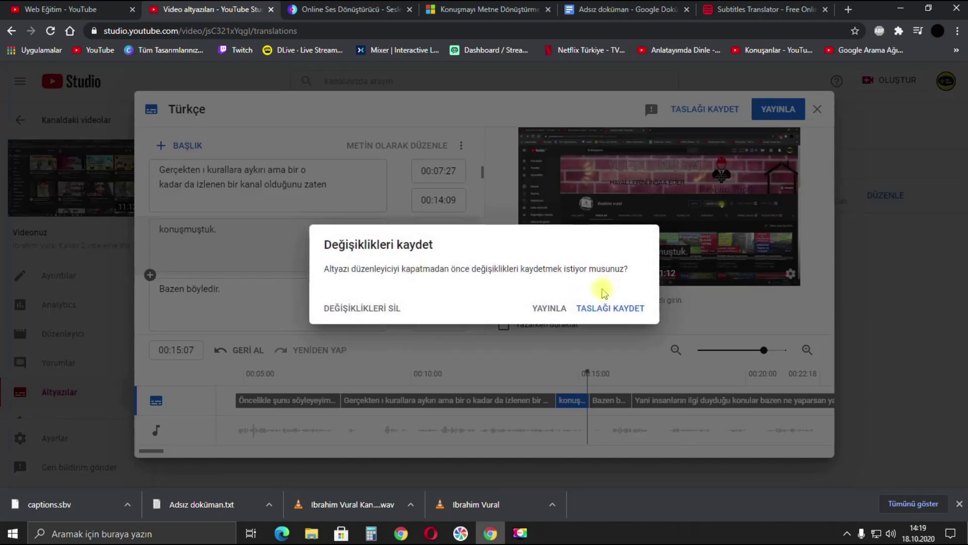
pyautogui.click(549, 311)
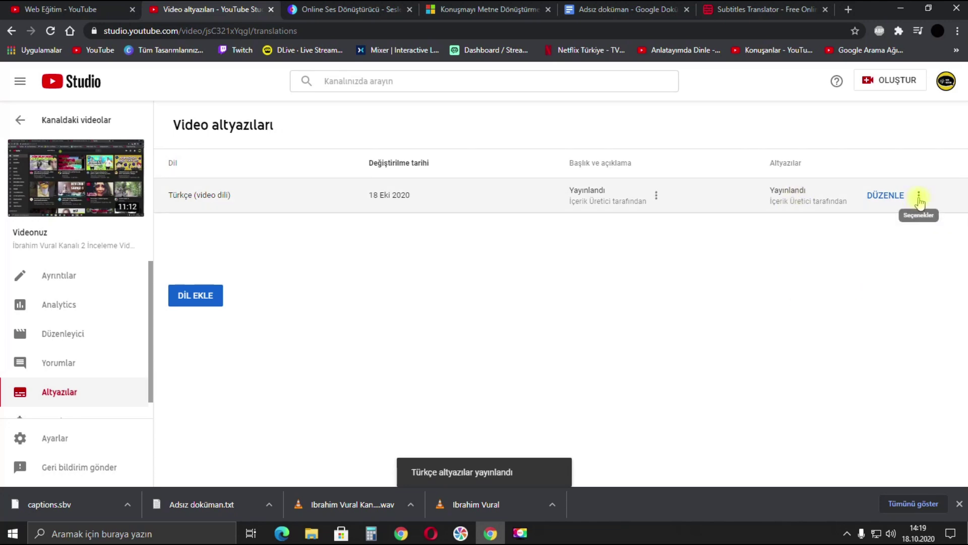
# Download the Turkish subtitles in .srt format and switch to the Subtitles Translator website.
pyautogui.click(920, 197)
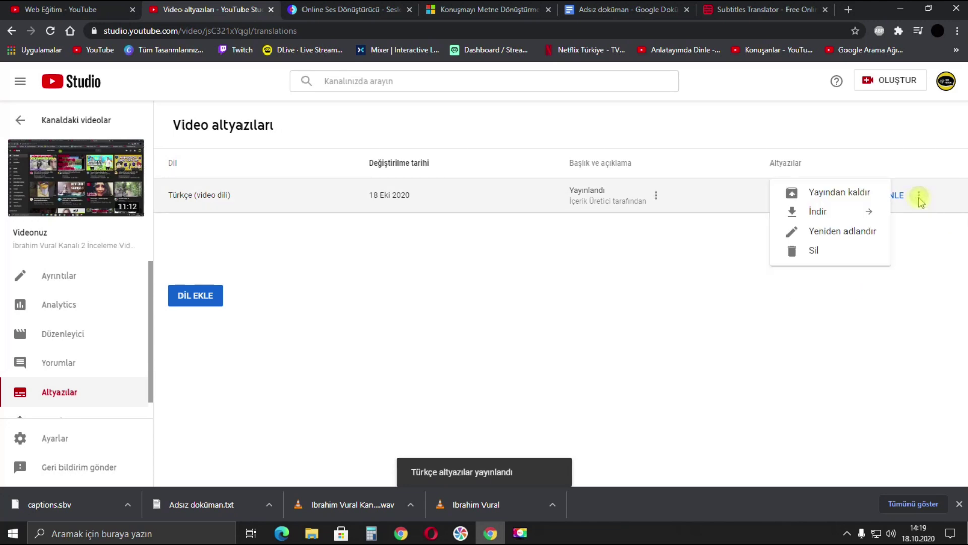
pyautogui.click(854, 216)
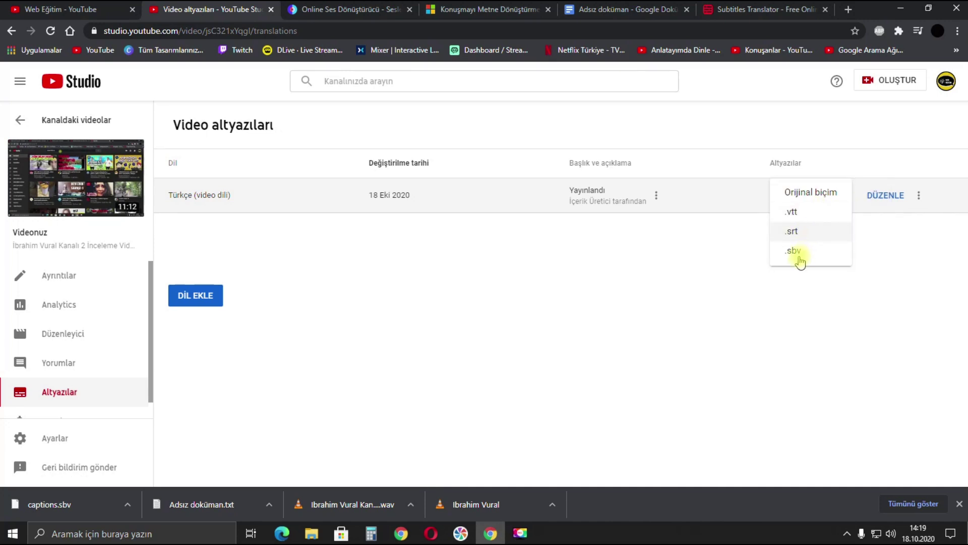
pyautogui.click(798, 233)
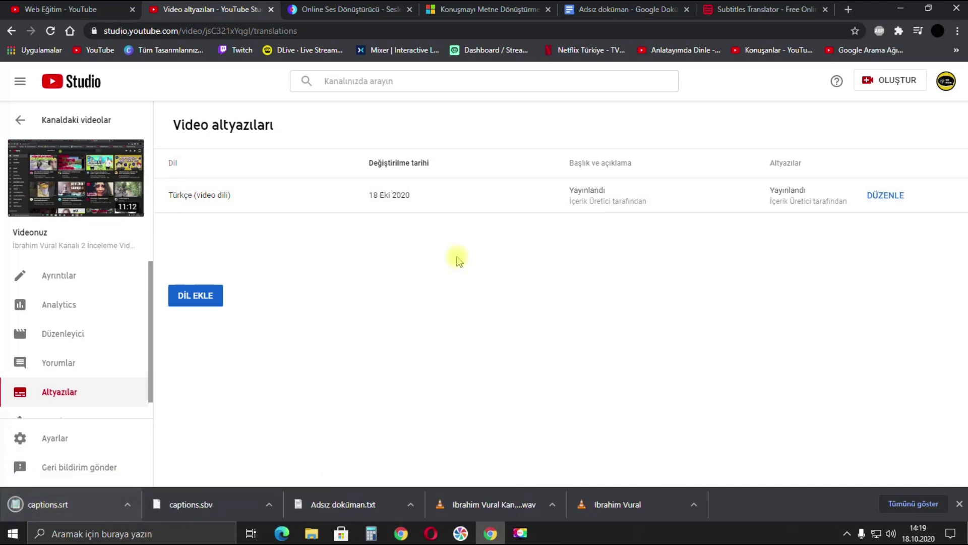
pyautogui.click(751, 15)
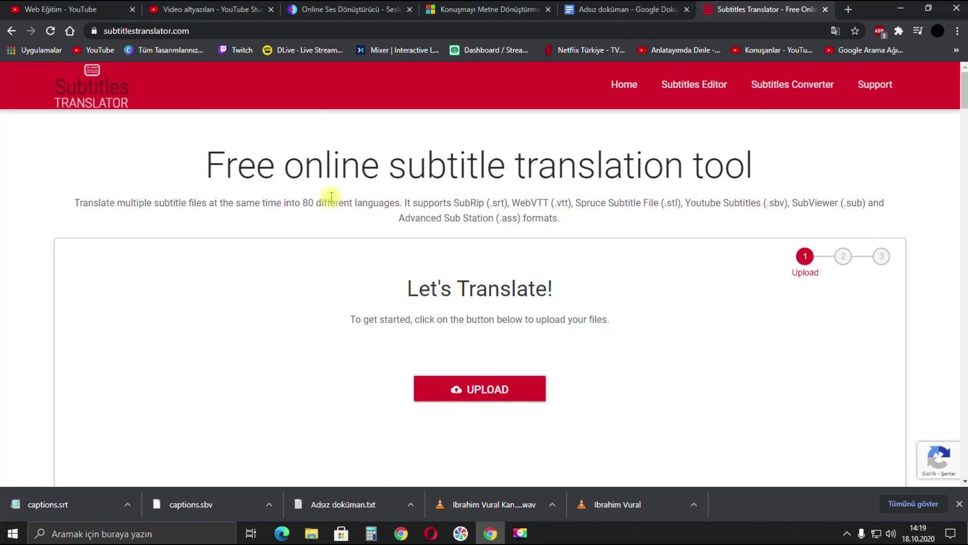
# Upload the captions.srt file from the desktop to the subtitle translation tool.
pyautogui.scroll(-1, 613, 296)
pyautogui.click(493, 337)
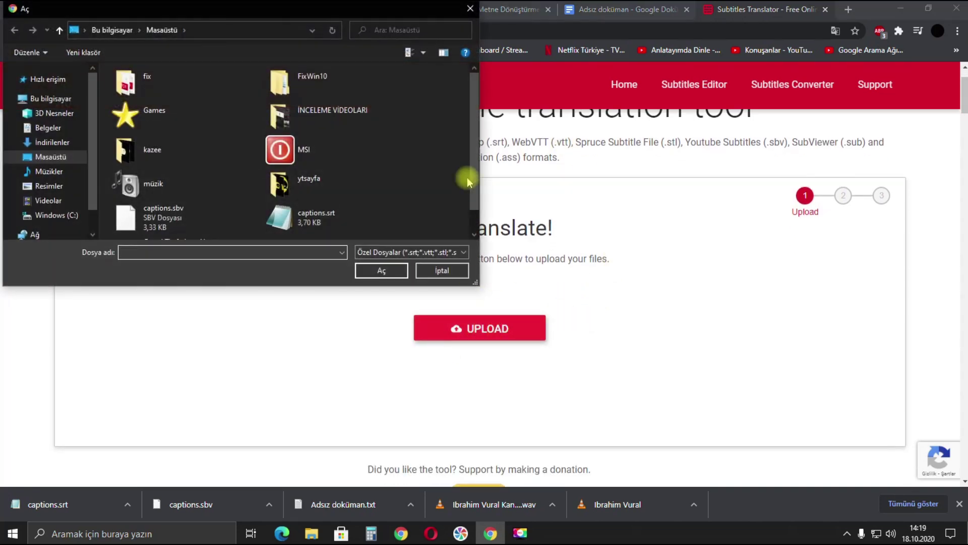
pyautogui.moveTo(475, 134); pyautogui.dragTo(480, 168)
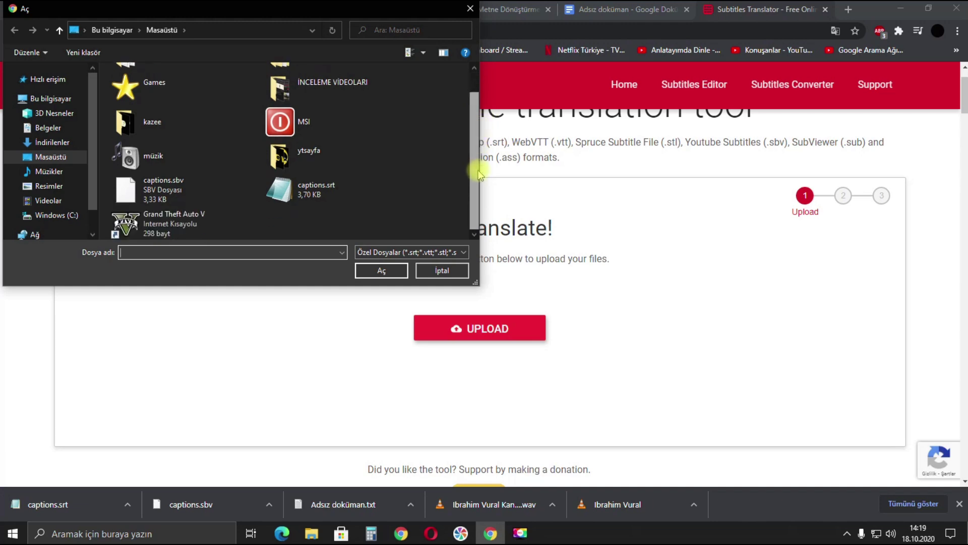
pyautogui.click(342, 194)
pyautogui.click(396, 273)
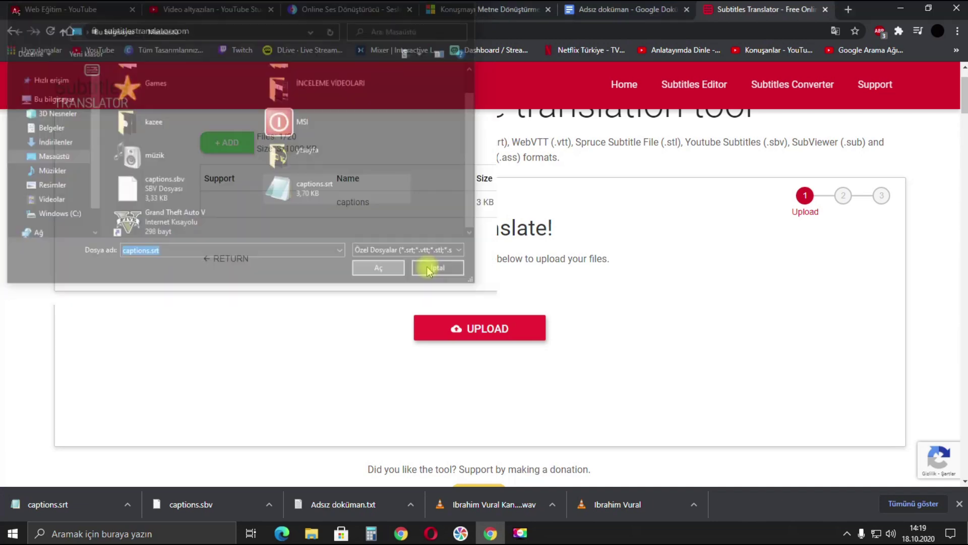
# Continue with the uploaded file and complete the image verification by selecting the squares containing the traffic light.
pyautogui.click(729, 254)
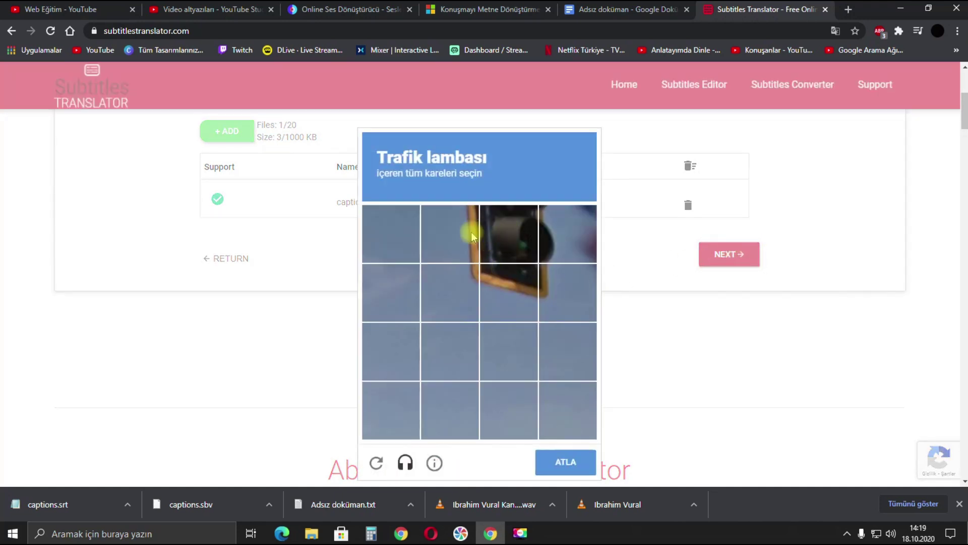
pyautogui.click(471, 234)
pyautogui.click(507, 233)
pyautogui.click(554, 242)
pyautogui.click(504, 298)
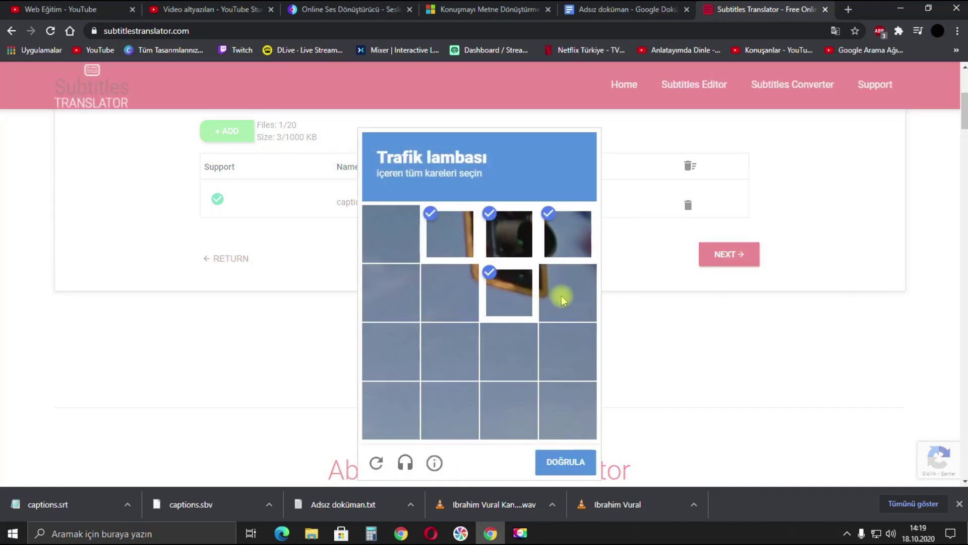
pyautogui.click(557, 461)
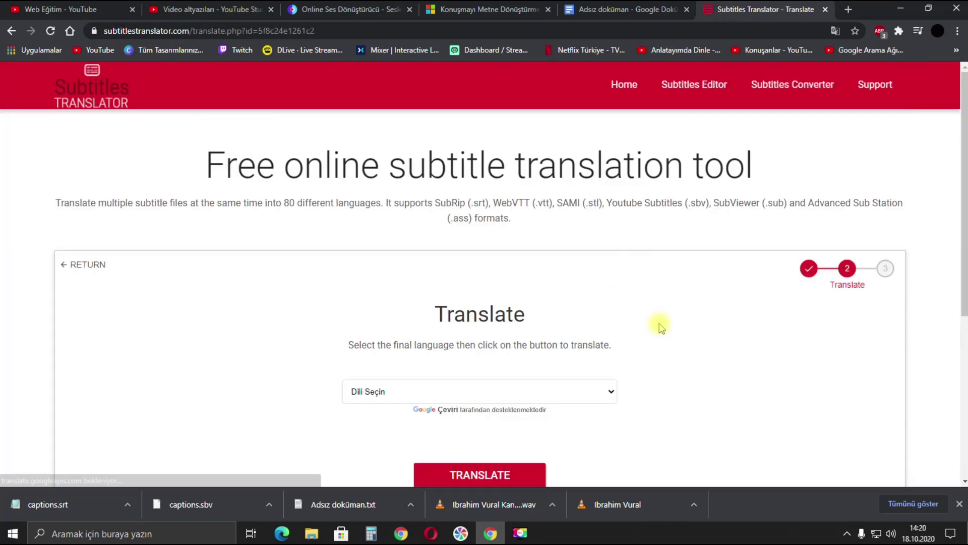
# Choose Russian (Rusça) as the final language and translate the subtitles.
pyautogui.scroll(-2, 658, 326)
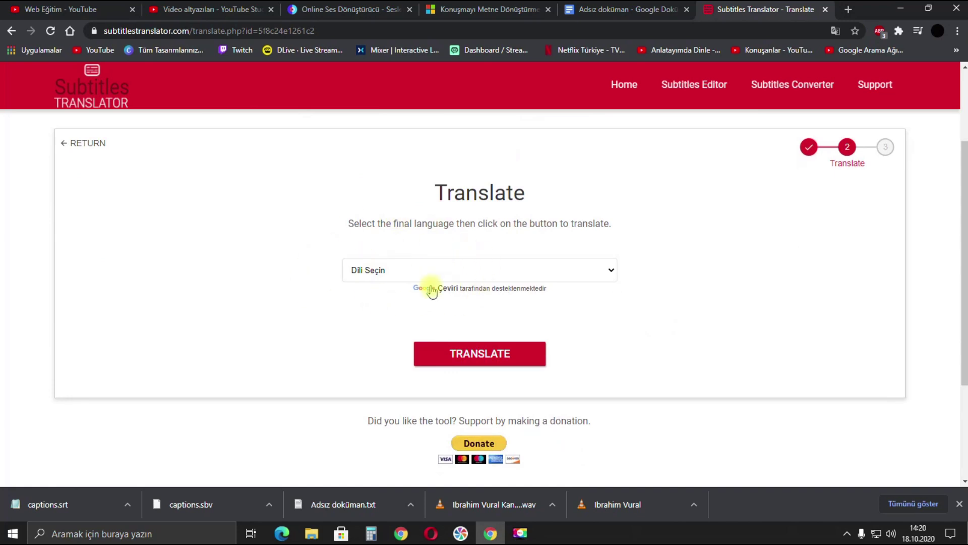
pyautogui.click(553, 268)
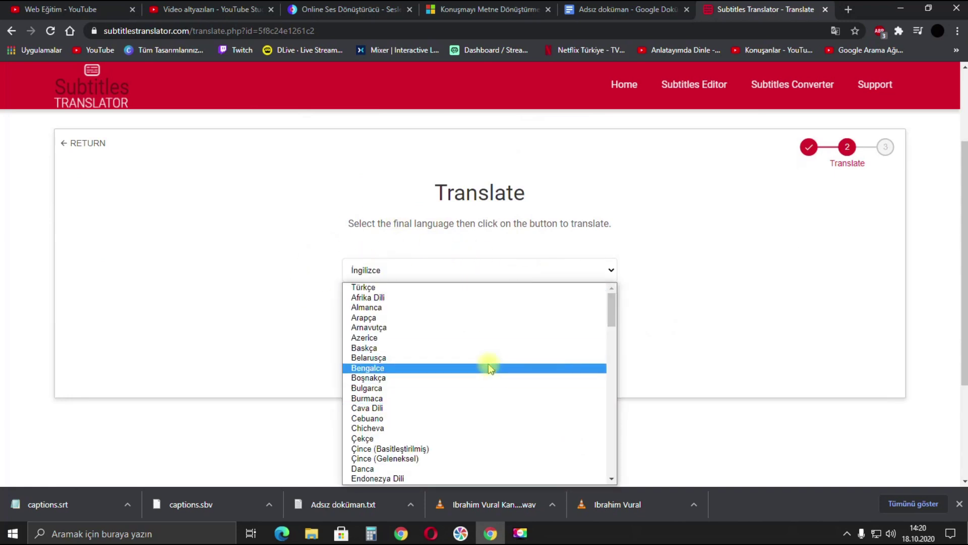
pyautogui.scroll(-2, 488, 364)
pyautogui.scroll(-5, 459, 395)
pyautogui.scroll(6, 462, 398)
pyautogui.scroll(3, 463, 398)
pyautogui.press('r')
pyautogui.scroll(-2, 426, 371)
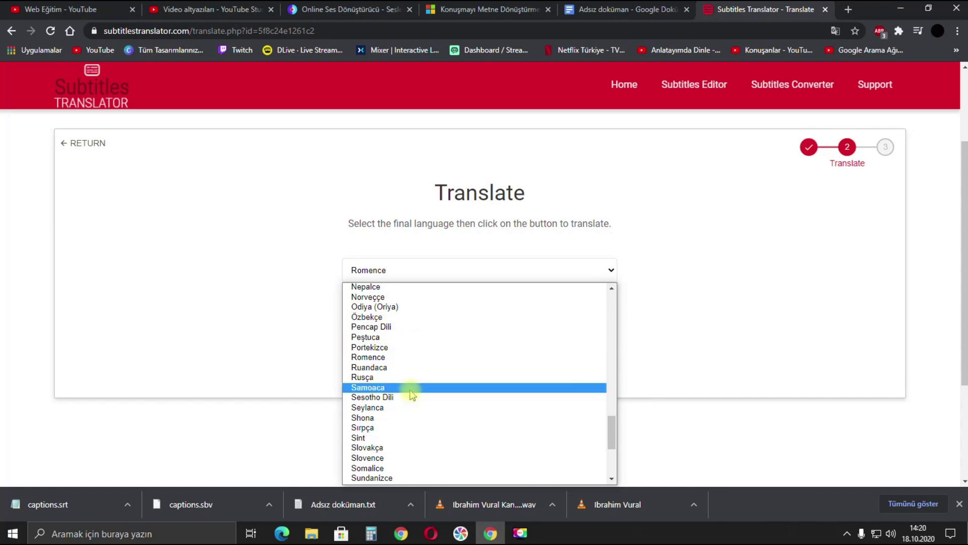
pyautogui.click(390, 384)
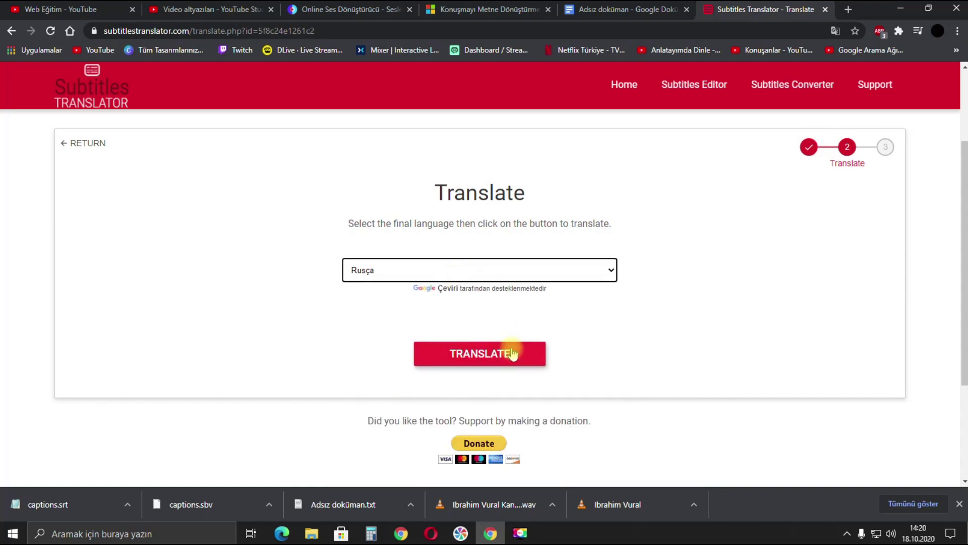
pyautogui.click(512, 355)
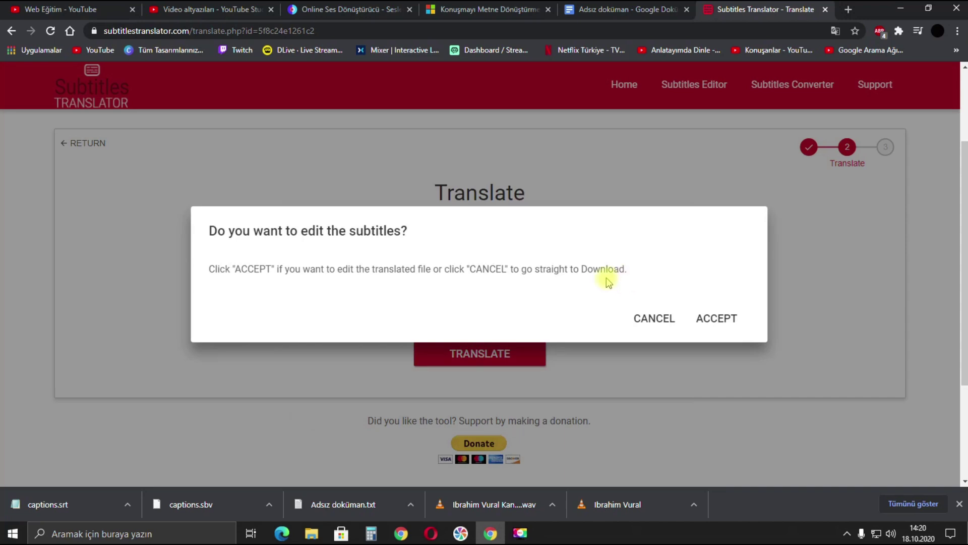
# Accept editing the translated subtitles, load the captions file in the editor and review its Russian lines.
pyautogui.click(714, 323)
pyautogui.click(718, 321)
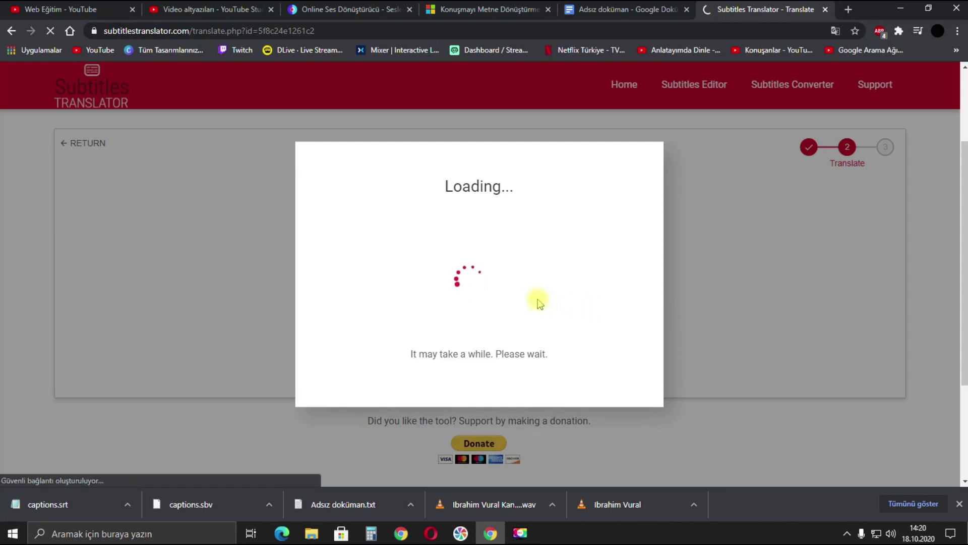
pyautogui.scroll(-4, 539, 315)
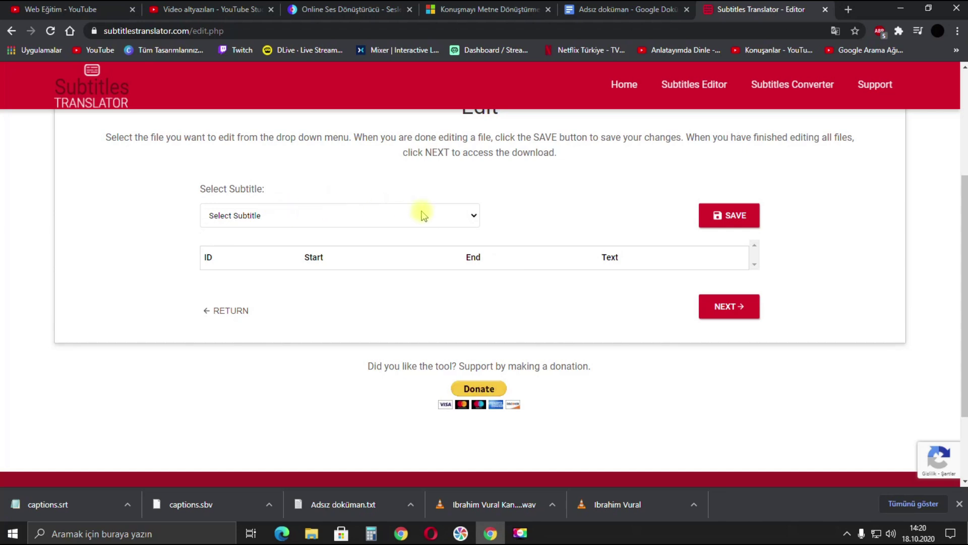
pyautogui.click(336, 217)
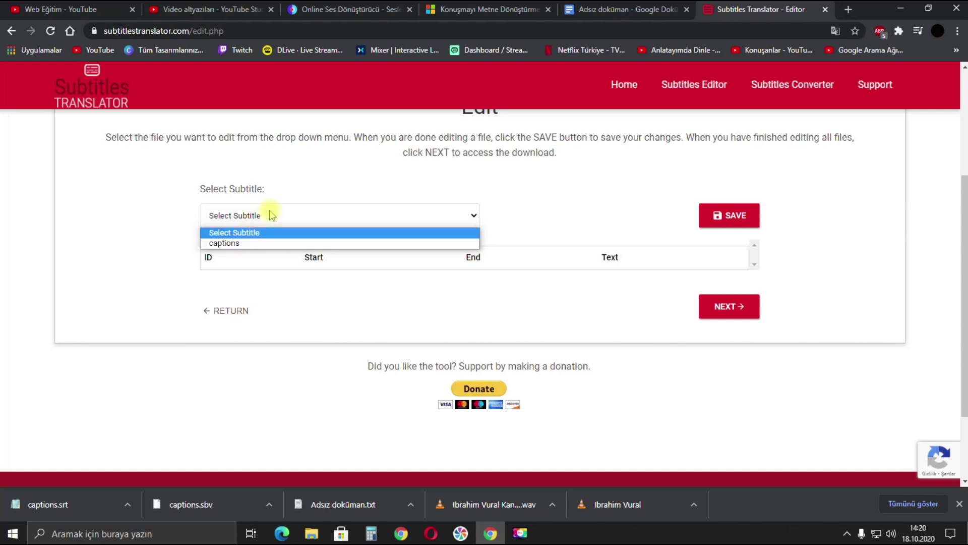
pyautogui.click(245, 244)
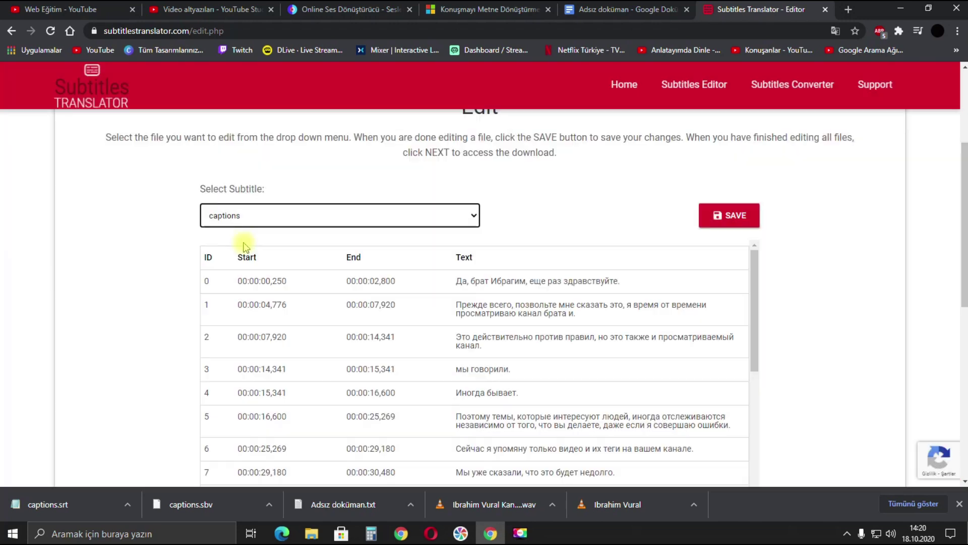
pyautogui.scroll(-12, 483, 311)
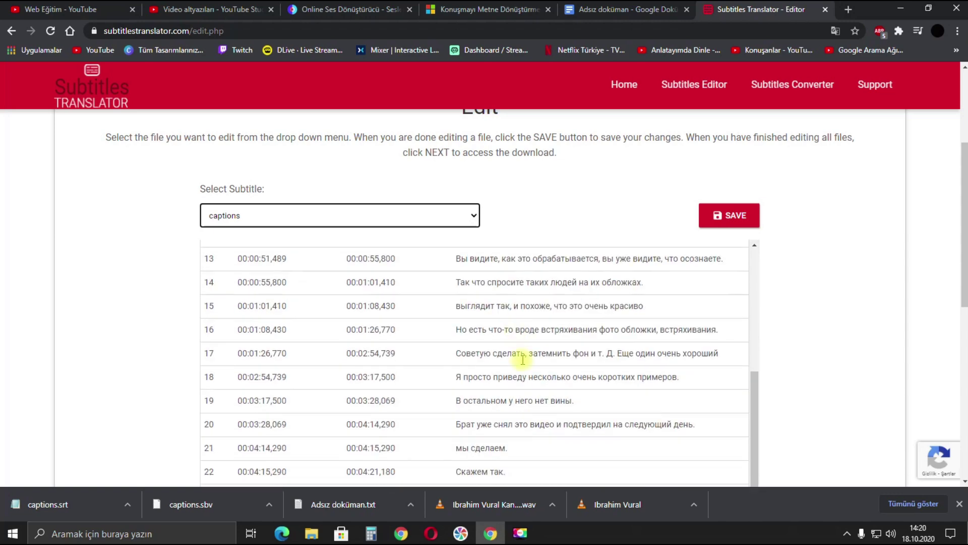
pyautogui.scroll(-3, 533, 349)
pyautogui.scroll(9, 532, 348)
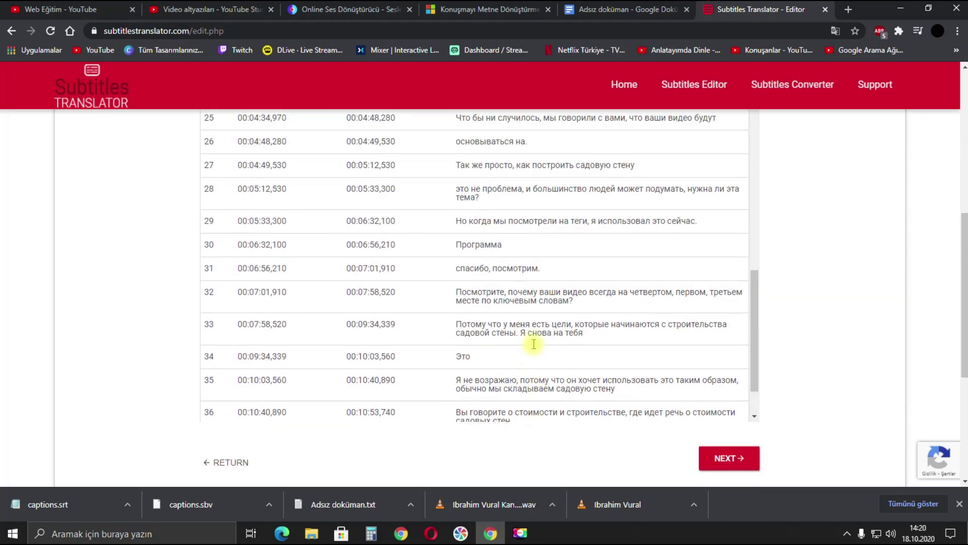
pyautogui.scroll(6, 536, 341)
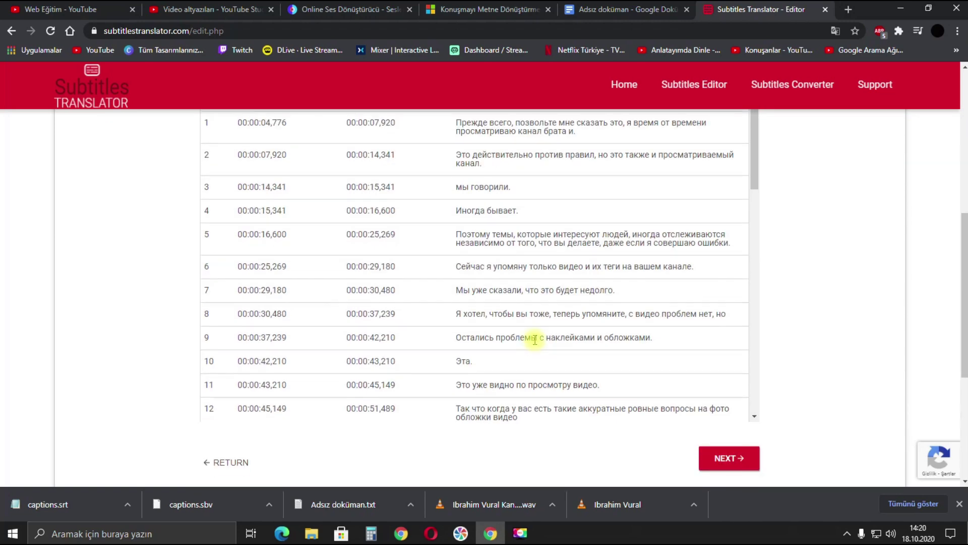
pyautogui.scroll(-8, 536, 337)
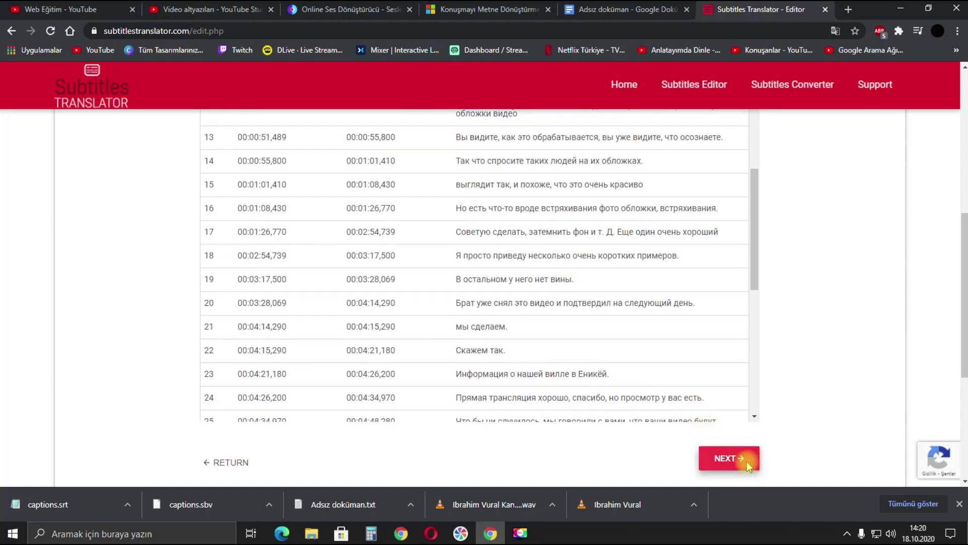
# Proceed to the download stage and download the translated subtitles without making a donation.
pyautogui.click(729, 458)
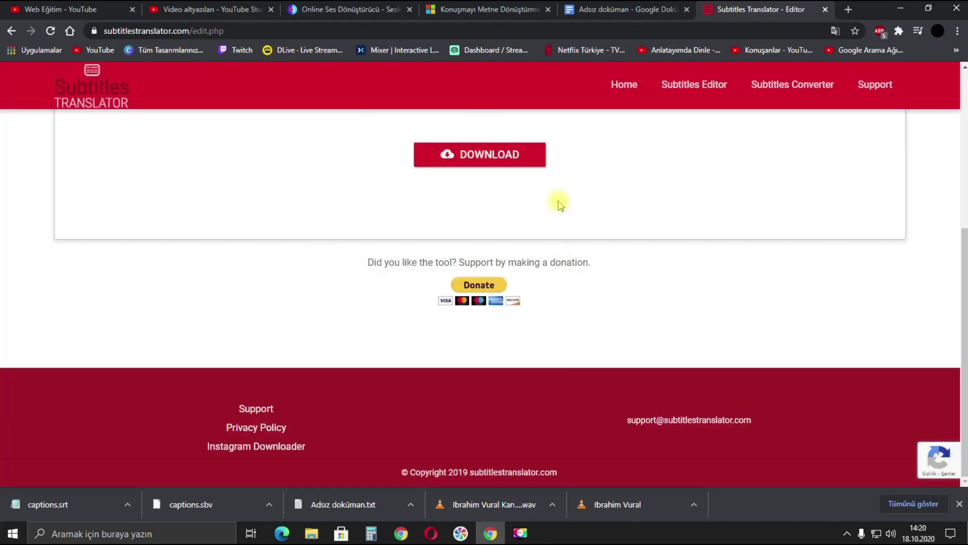
pyautogui.click(461, 155)
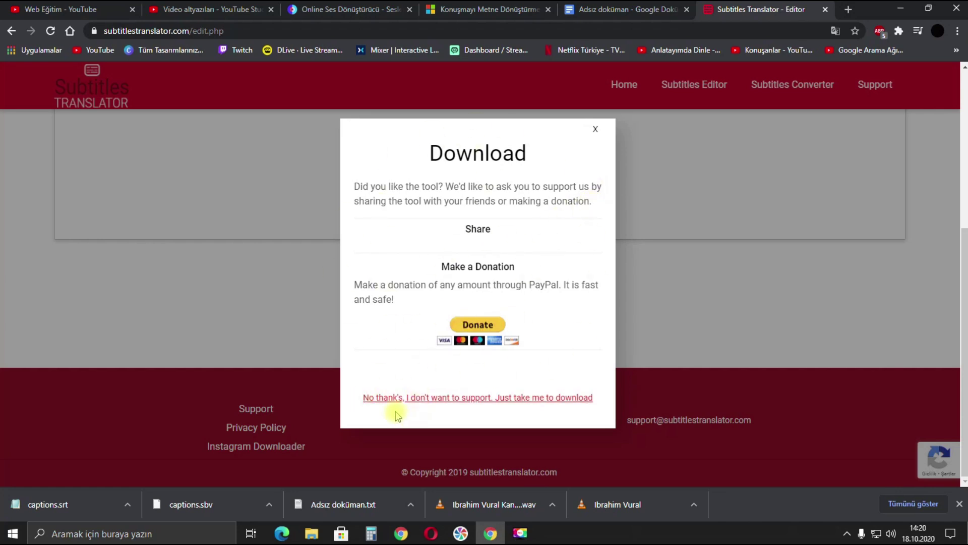
pyautogui.click(513, 399)
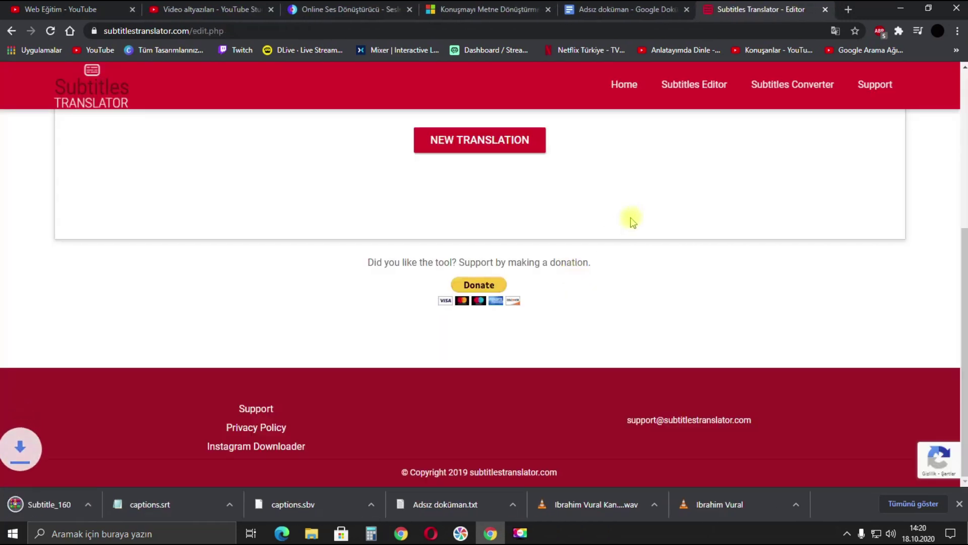
# Extract captions.srt from the downloaded Subtitle_1603020056.zip archive to the desktop, replacing the existing file.
pyautogui.click(901, 9)
pyautogui.moveTo(114, 145); pyautogui.dragTo(594, 130)
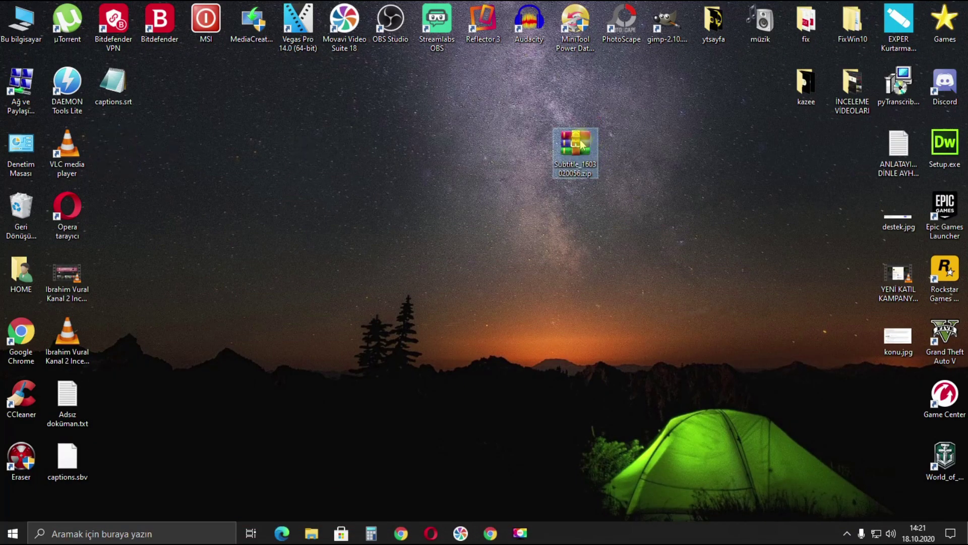
pyautogui.doubleClick(566, 132)
pyautogui.click(273, 174)
pyautogui.moveTo(272, 179); pyautogui.dragTo(178, 203)
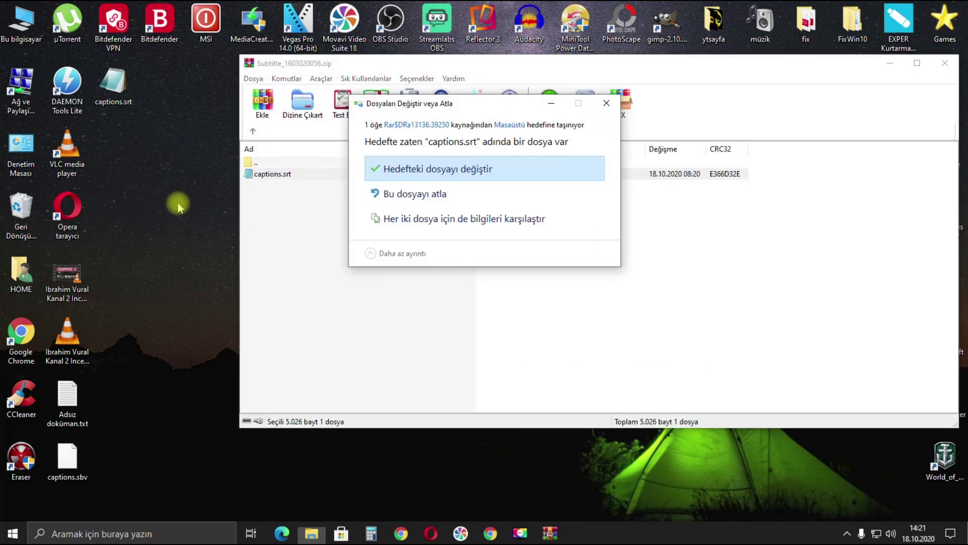
pyautogui.click(466, 172)
pyautogui.click(945, 63)
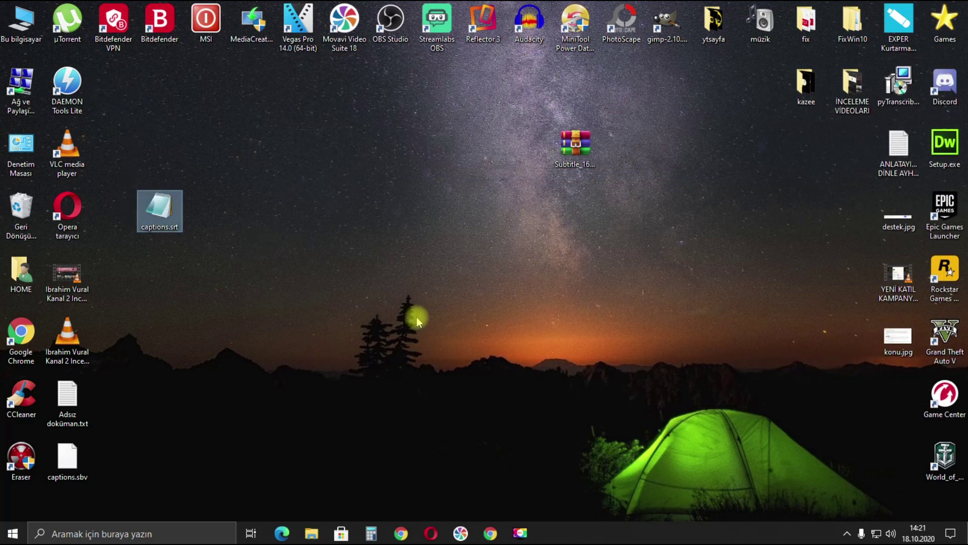
# Switch back to YouTube Studio and add Russian (Rusça) as a subtitle language for the video.
pyautogui.click(490, 533)
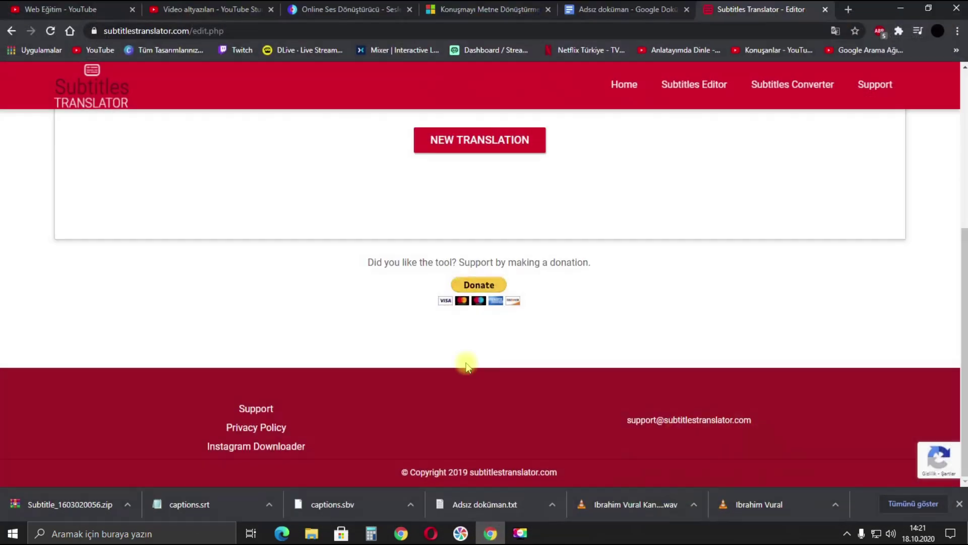
pyautogui.click(201, 10)
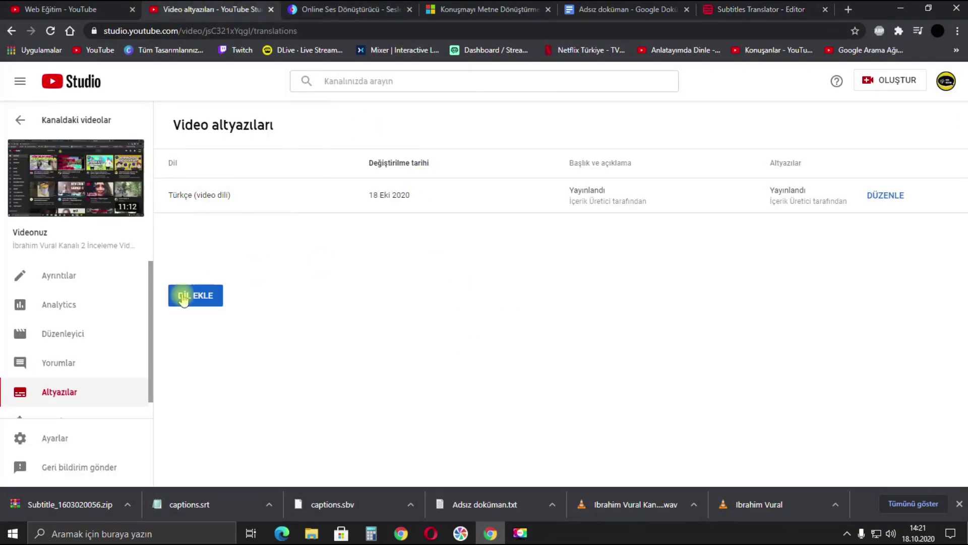
pyautogui.click(199, 299)
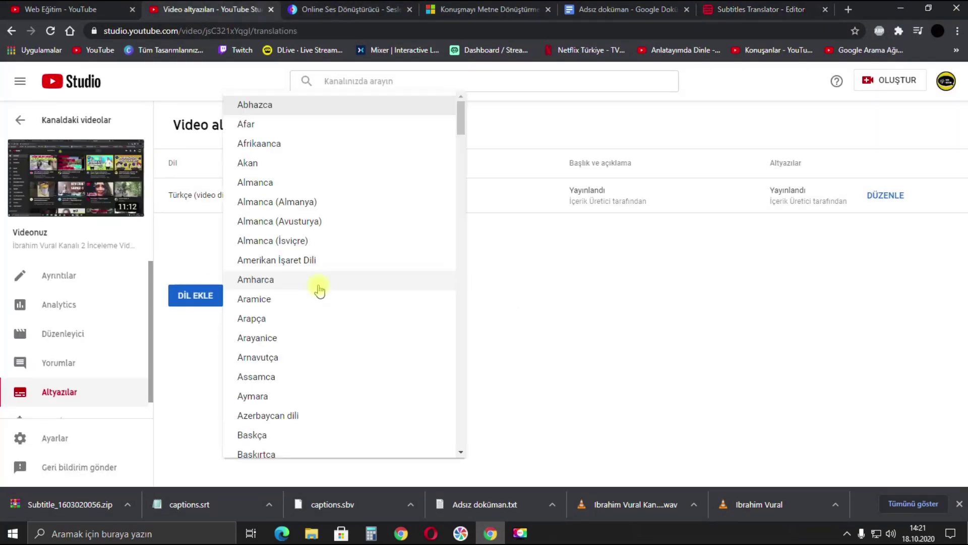
pyautogui.scroll(-10, 354, 321)
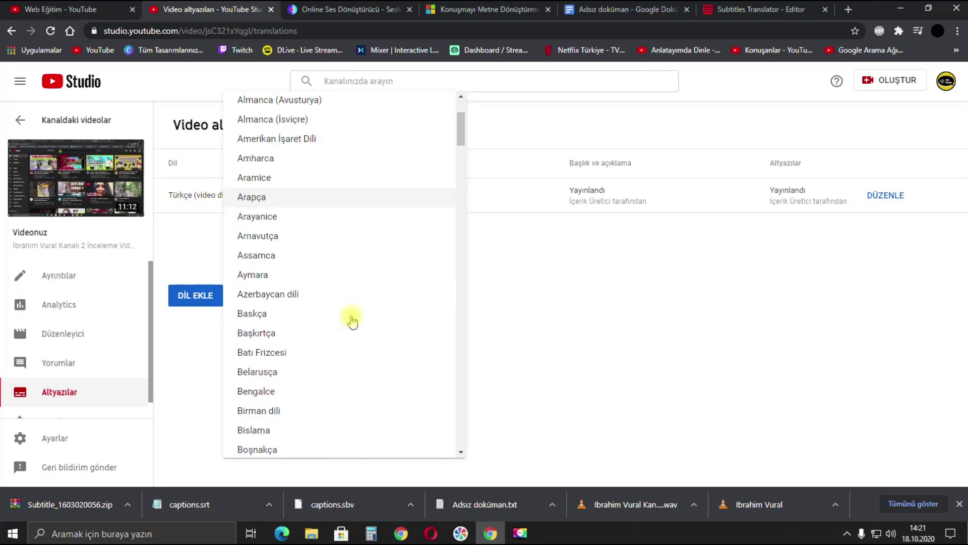
pyautogui.scroll(-20, 343, 318)
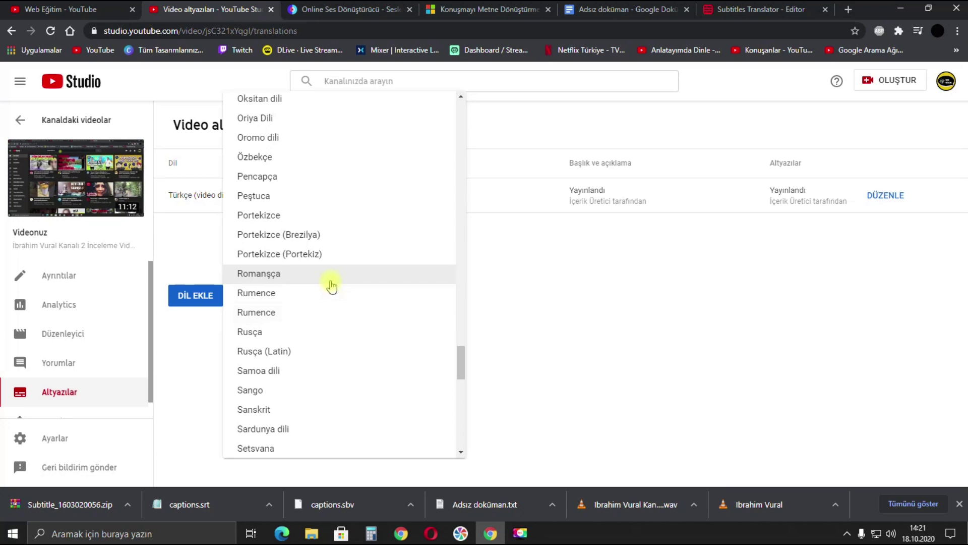
pyautogui.click(264, 331)
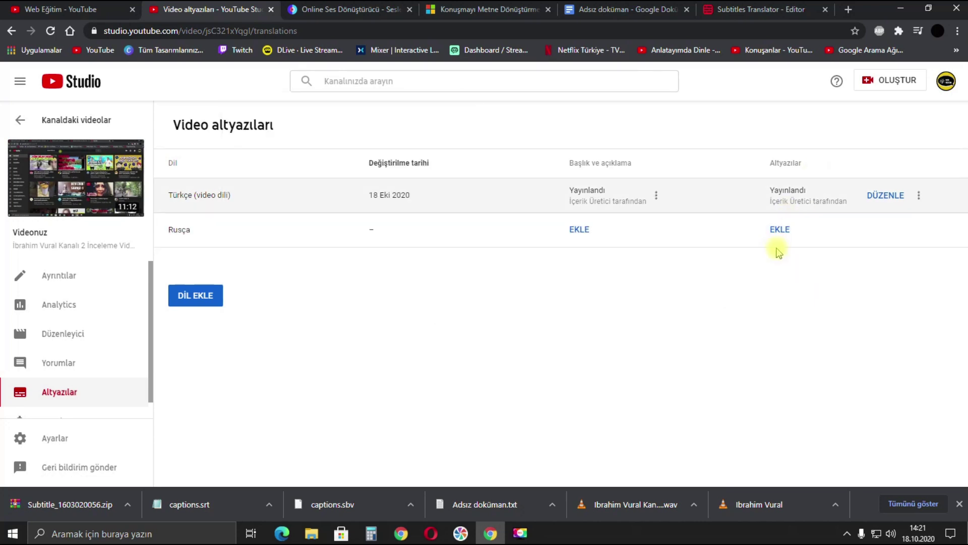
pyautogui.doubleClick(575, 163)
pyautogui.click(644, 304)
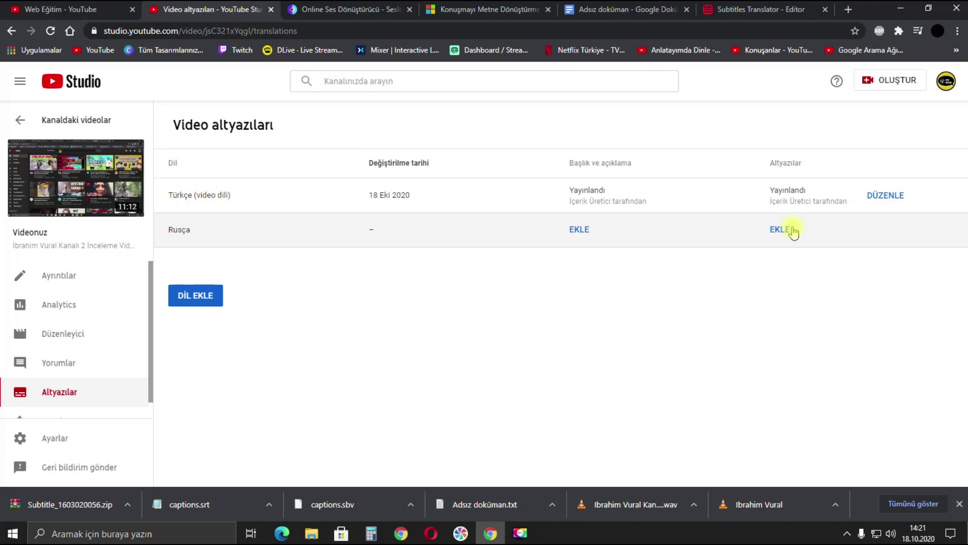
# Start adding the Russian title and description, and copy the original Turkish title.
pyautogui.click(579, 230)
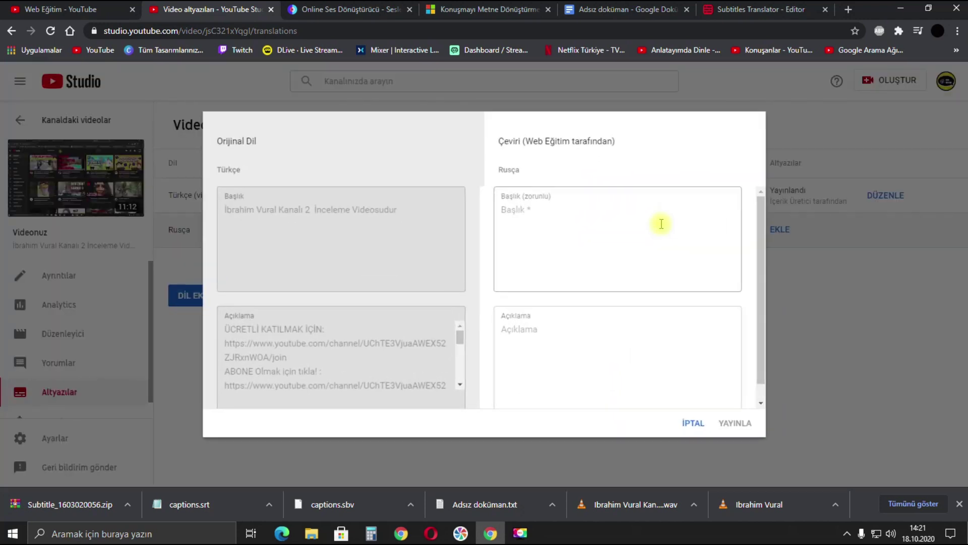
pyautogui.tripleClick(385, 210)
pyautogui.rightClick(384, 210)
pyautogui.click(403, 212)
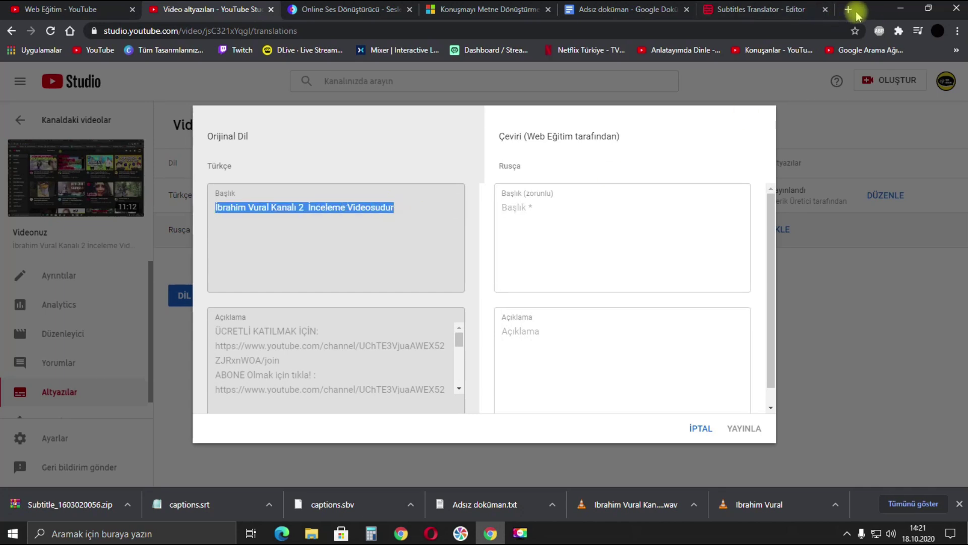
# Open Google Translate in a new tab, translate the copied Turkish video title into Russian, and copy the translation.
pyautogui.click(849, 10)
pyautogui.click(921, 84)
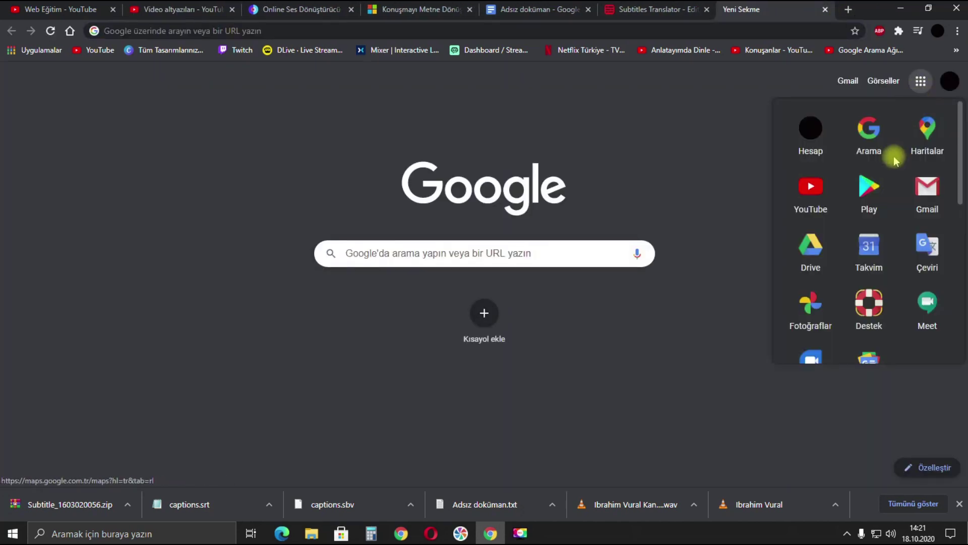
pyautogui.click(924, 248)
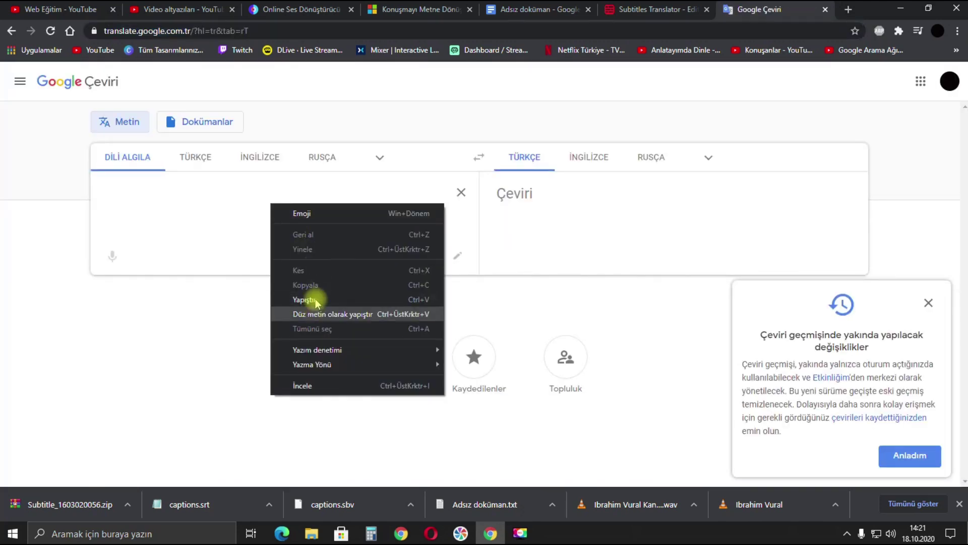
pyautogui.click(313, 303)
pyautogui.click(656, 160)
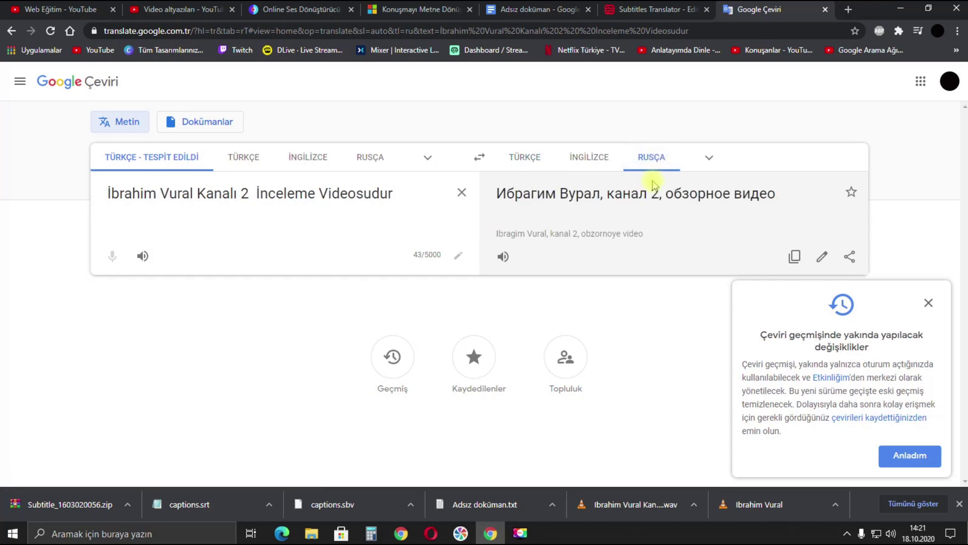
pyautogui.click(797, 258)
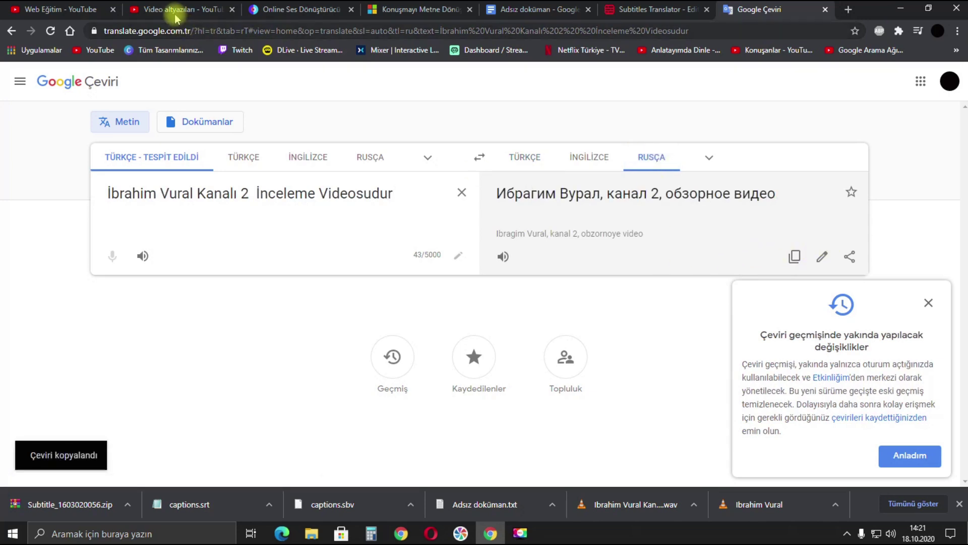
# Return to YouTube Studio and paste the translated title into the Russian title field.
pyautogui.click(174, 10)
pyautogui.click(539, 209)
pyautogui.rightClick(536, 201)
pyautogui.click(549, 300)
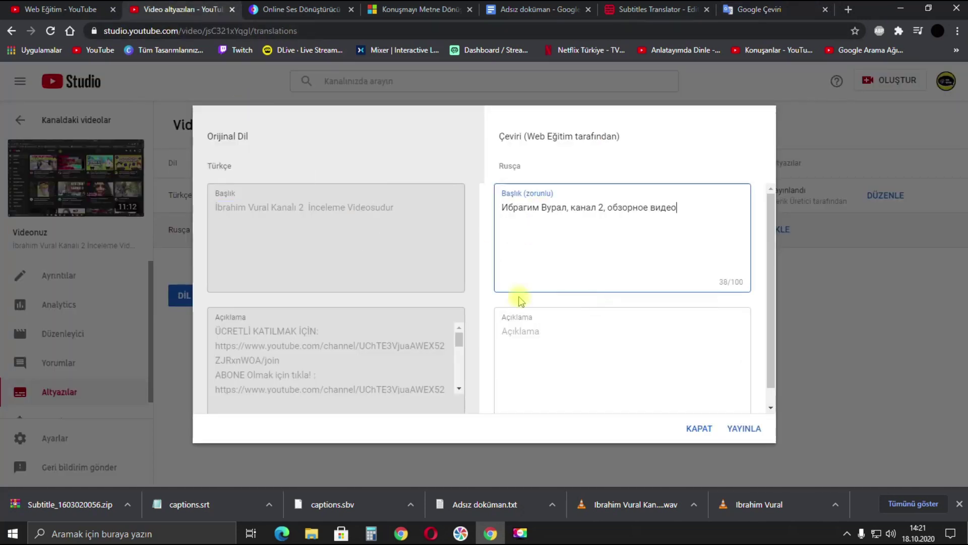
# Copy the full original Turkish description, translate it into Russian in Google Translate in place of the title, and copy the translation.
pyautogui.tripleClick(249, 348)
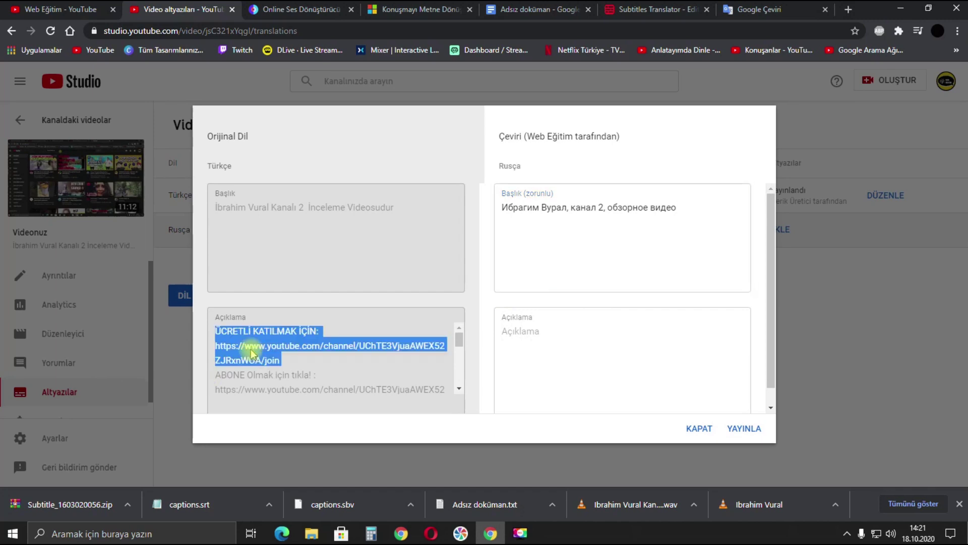
pyautogui.hotkey('ctrl', 'a')
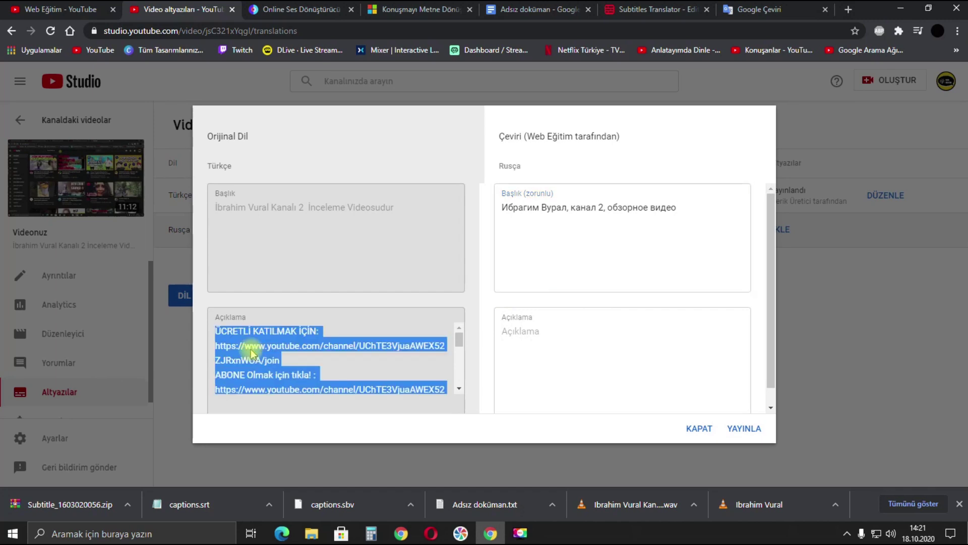
pyautogui.scroll(-3, 385, 349)
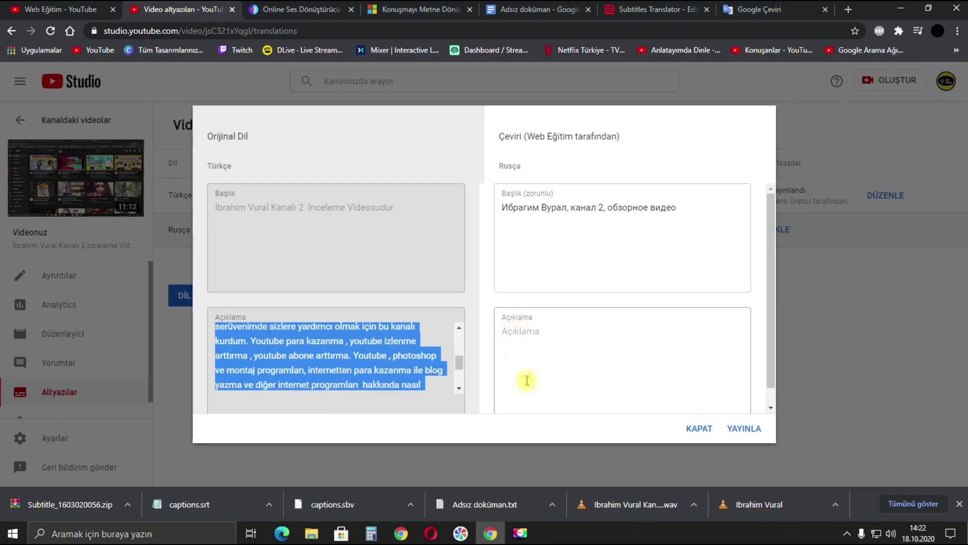
pyautogui.click(755, 17)
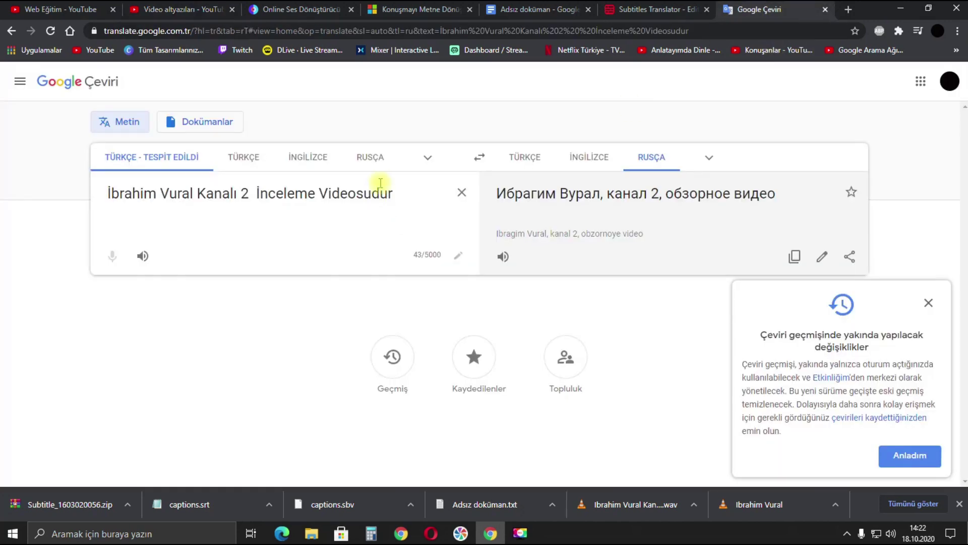
pyautogui.click(461, 194)
pyautogui.rightClick(309, 199)
pyautogui.click(357, 298)
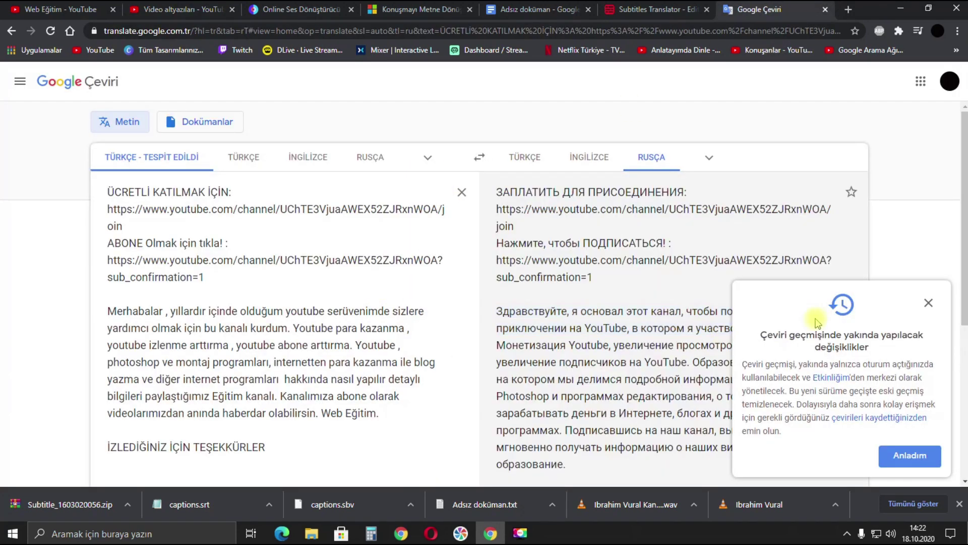
pyautogui.click(928, 303)
pyautogui.scroll(-4, 928, 344)
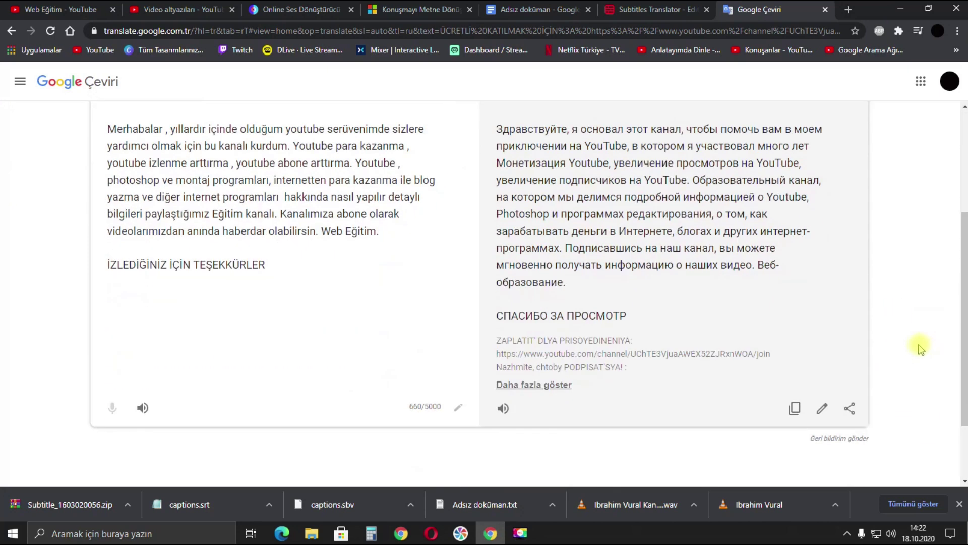
pyautogui.click(796, 408)
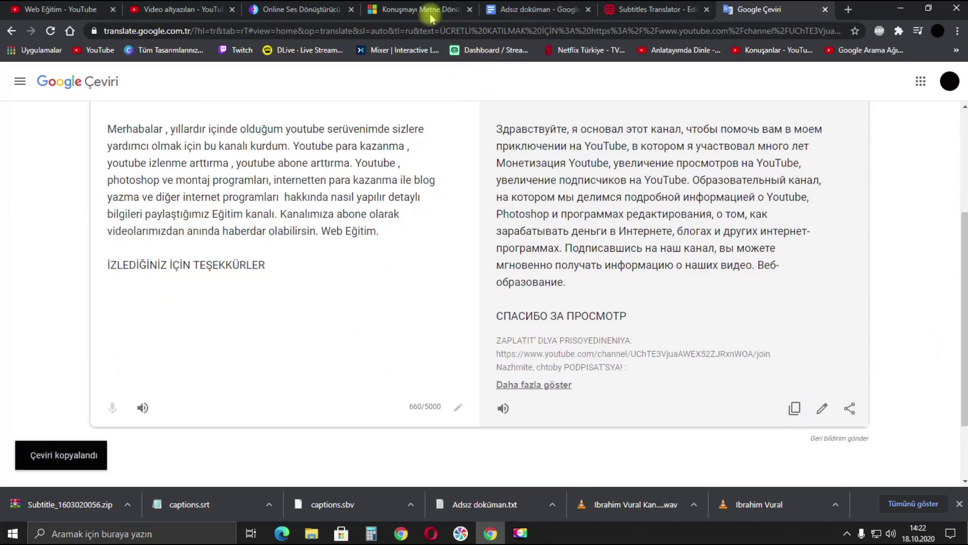
# Paste the translated text into the Russian description in YouTube Studio and publish the Russian title and description.
pyautogui.click(201, 15)
pyautogui.click(547, 339)
pyautogui.rightClick(544, 339)
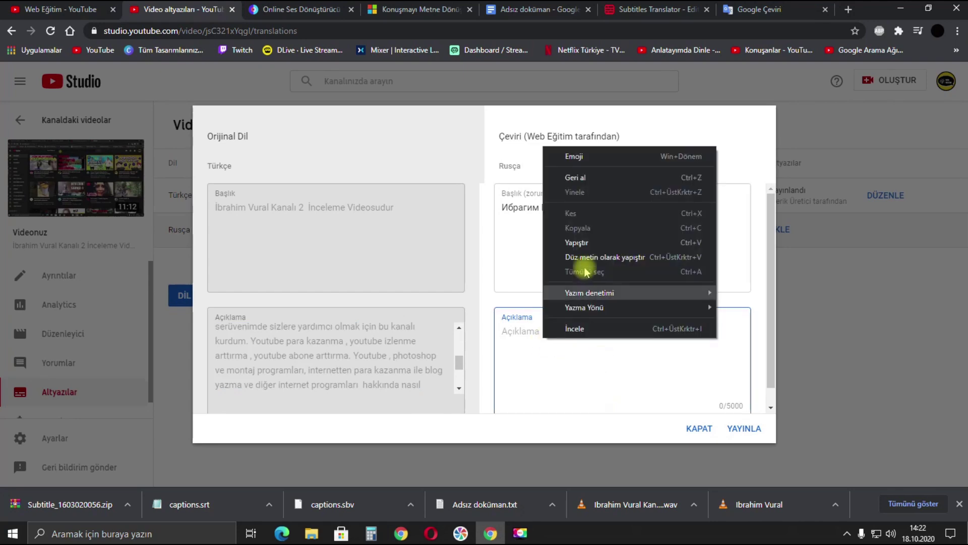
pyautogui.click(577, 242)
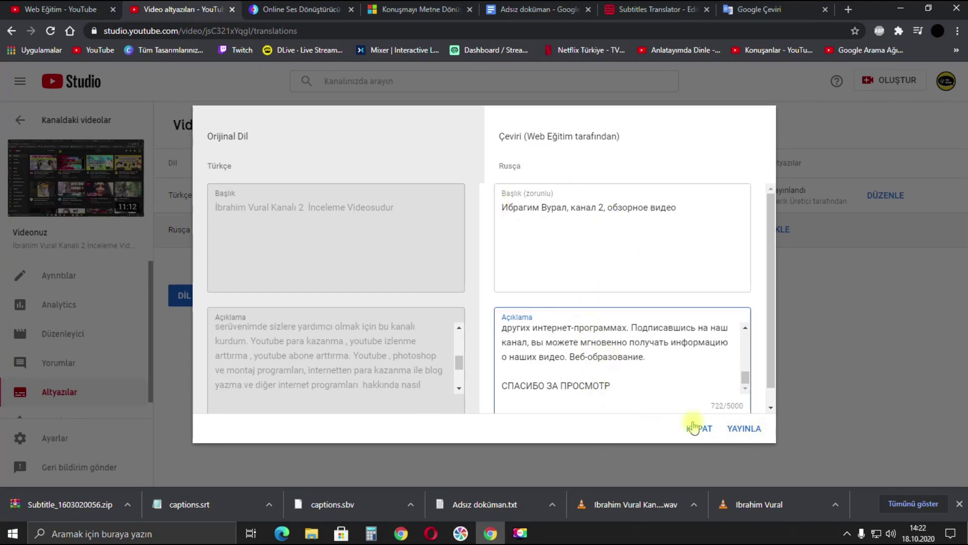
pyautogui.click(740, 429)
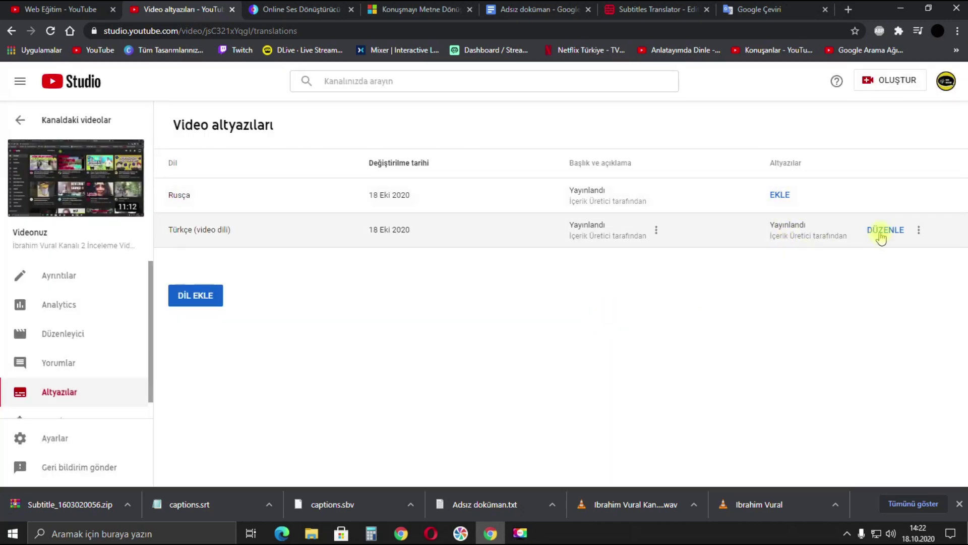
# Look over the published Turkish subtitles in the subtitle editor and close it without making changes.
pyautogui.click(881, 235)
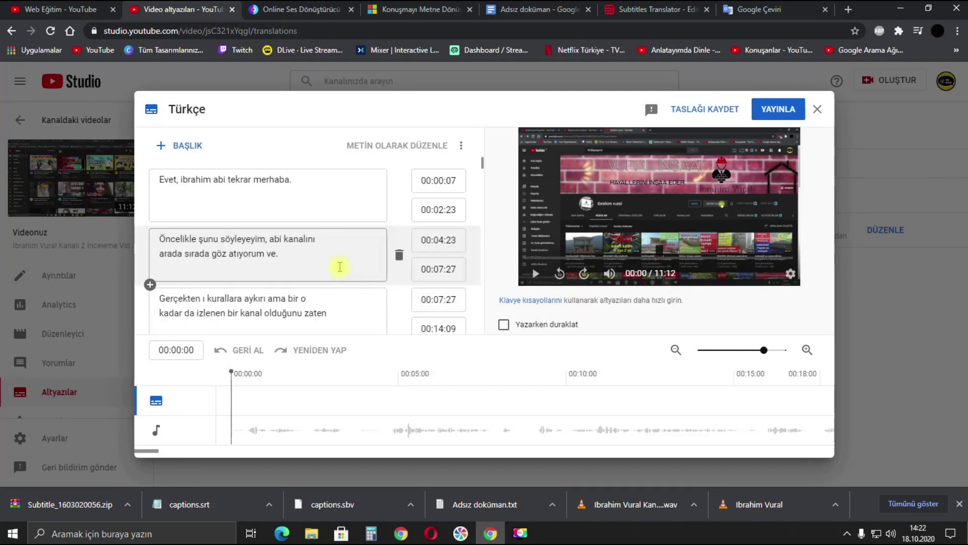
pyautogui.scroll(-1, 295, 293)
pyautogui.scroll(1, 292, 288)
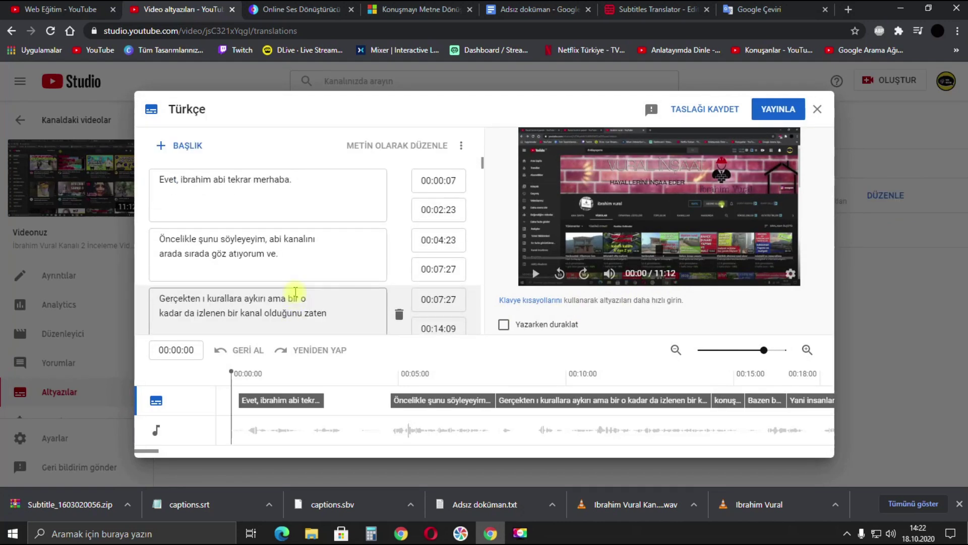
pyautogui.click(817, 110)
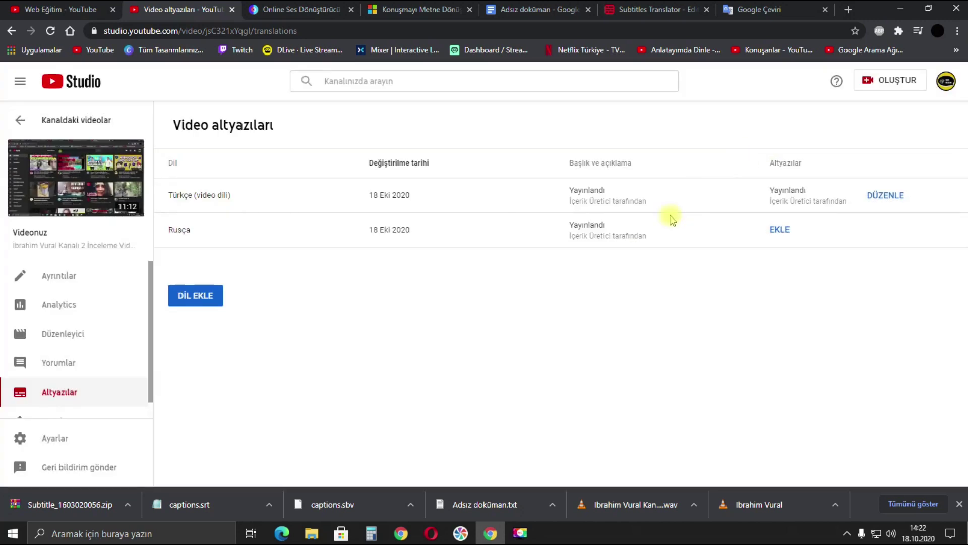
# Add Russian subtitles by uploading captions.srt from the desktop as a file with timing (Zamanlama ile).
pyautogui.click(779, 230)
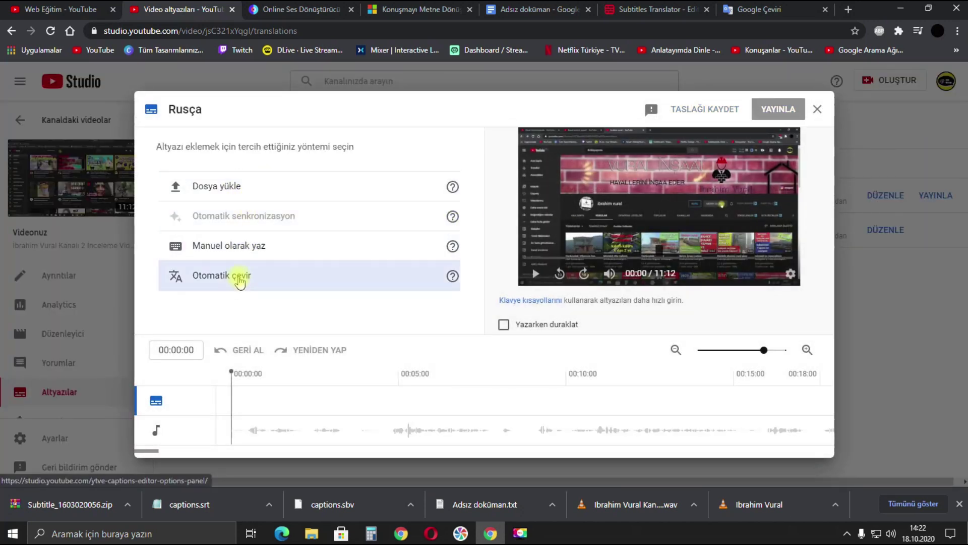
pyautogui.click(362, 191)
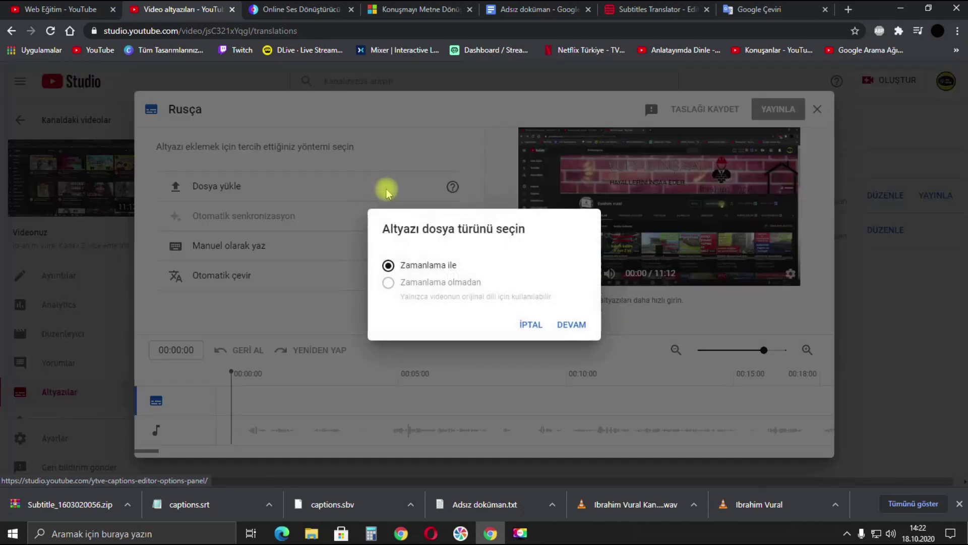
pyautogui.click(572, 325)
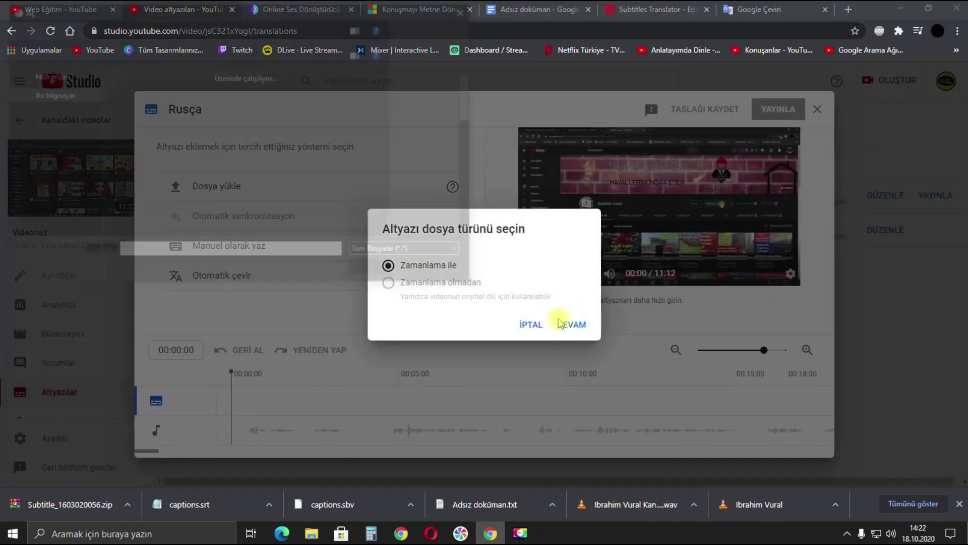
pyautogui.moveTo(470, 104); pyautogui.dragTo(479, 134)
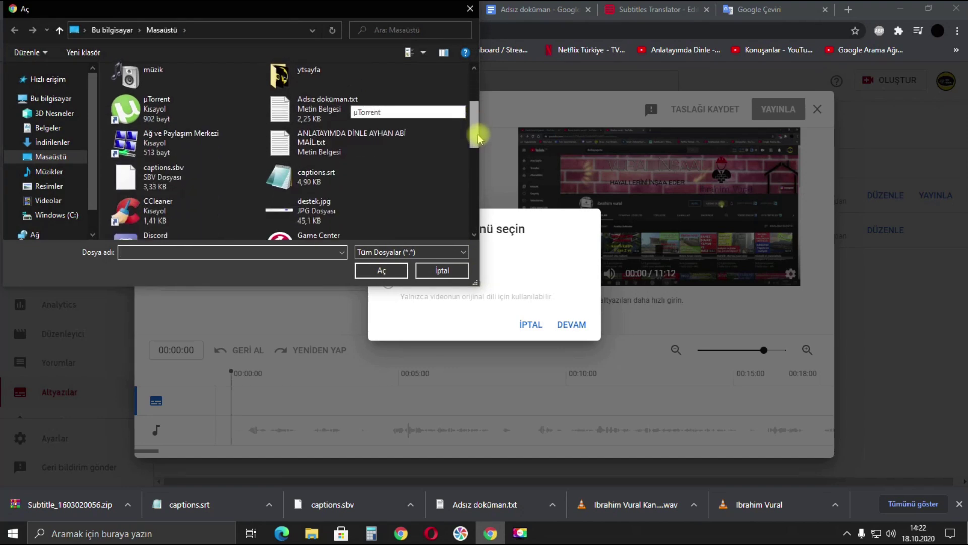
pyautogui.click(346, 177)
pyautogui.click(381, 270)
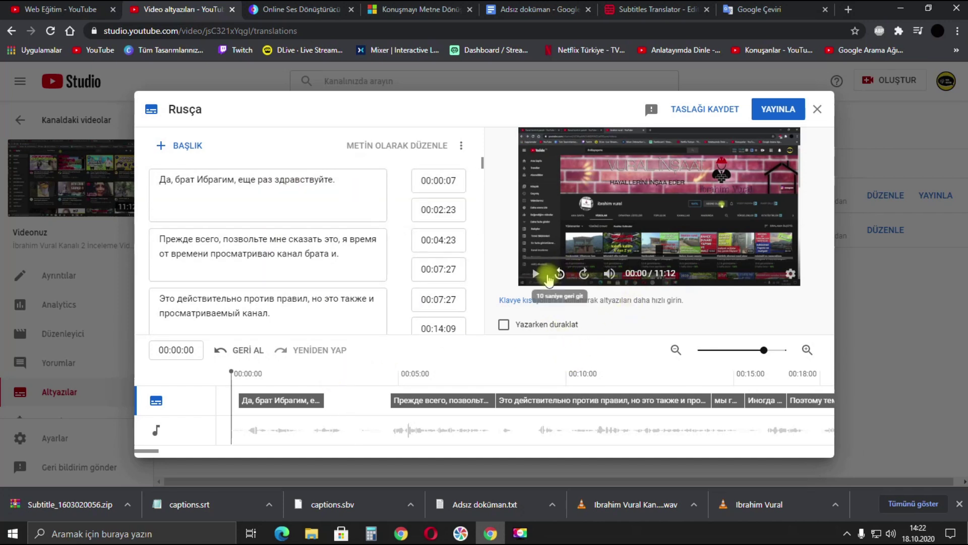
# Preview the first seconds of the video with the Russian subtitles and publish them.
pyautogui.click(537, 275)
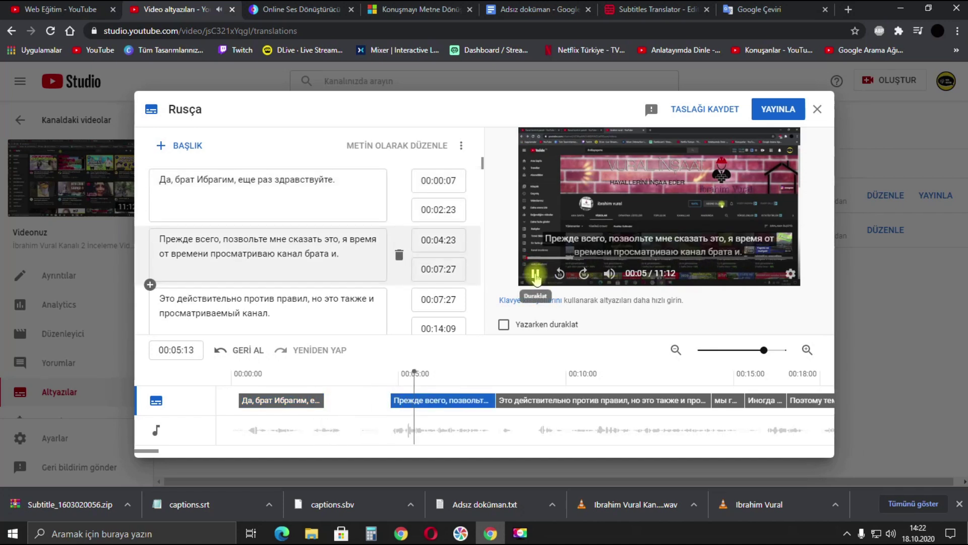
pyautogui.click(536, 274)
pyautogui.click(778, 109)
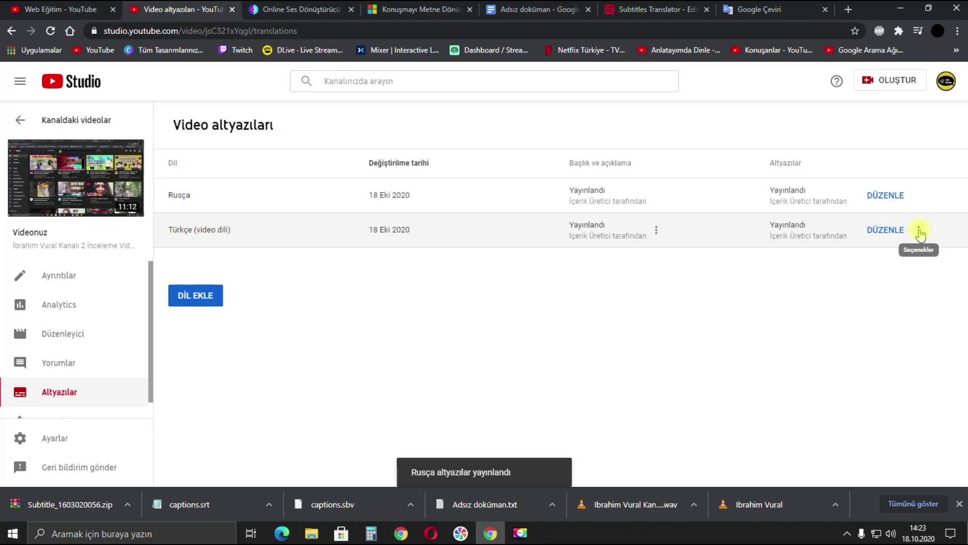
pyautogui.click(920, 232)
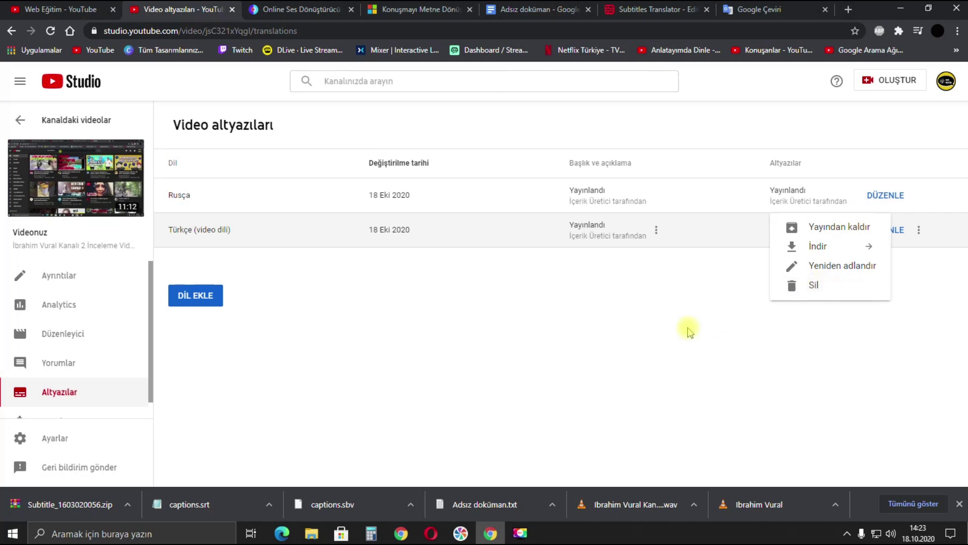
pyautogui.click(671, 322)
# Open the video's watch page on YouTube, pause playback, and turn on the Turkish subtitles.
pyautogui.click(77, 186)
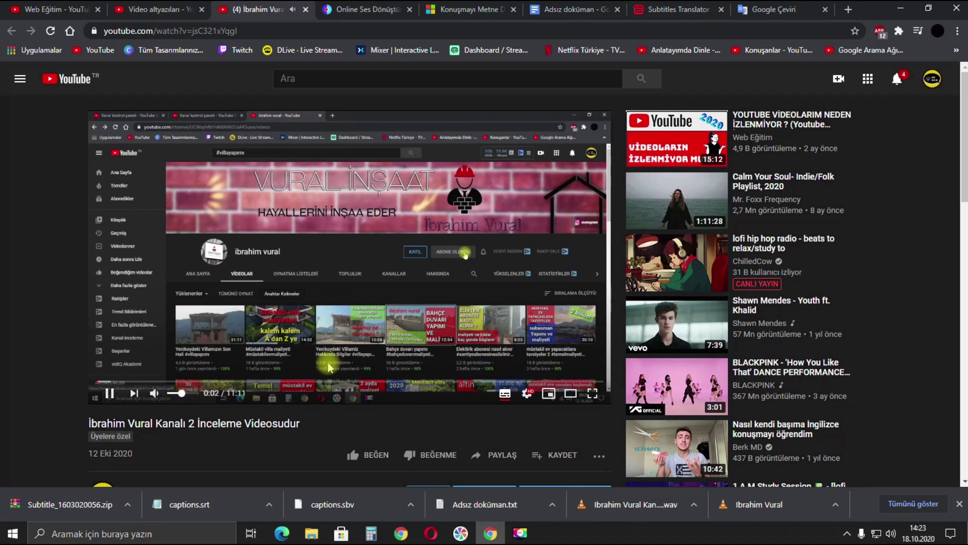
pyautogui.click(538, 363)
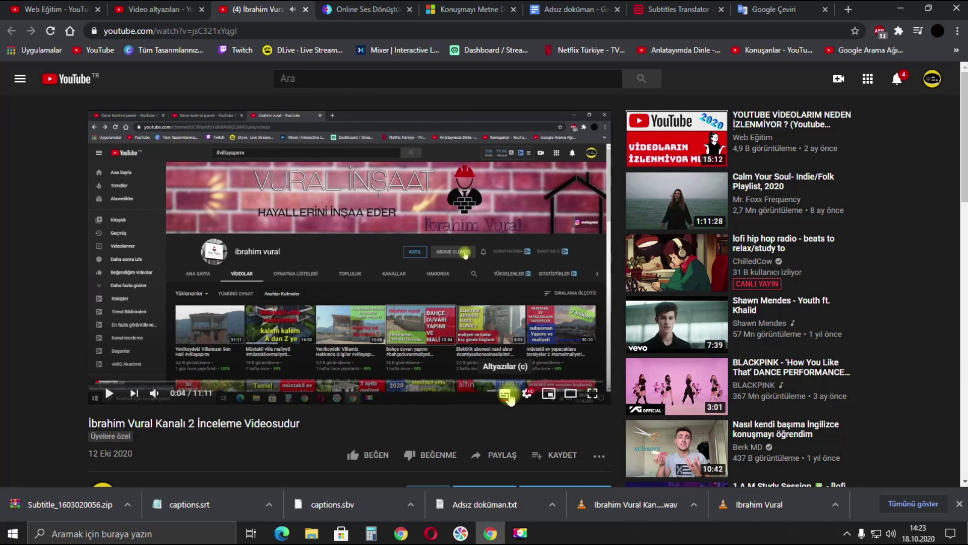
pyautogui.click(510, 394)
pyautogui.click(517, 373)
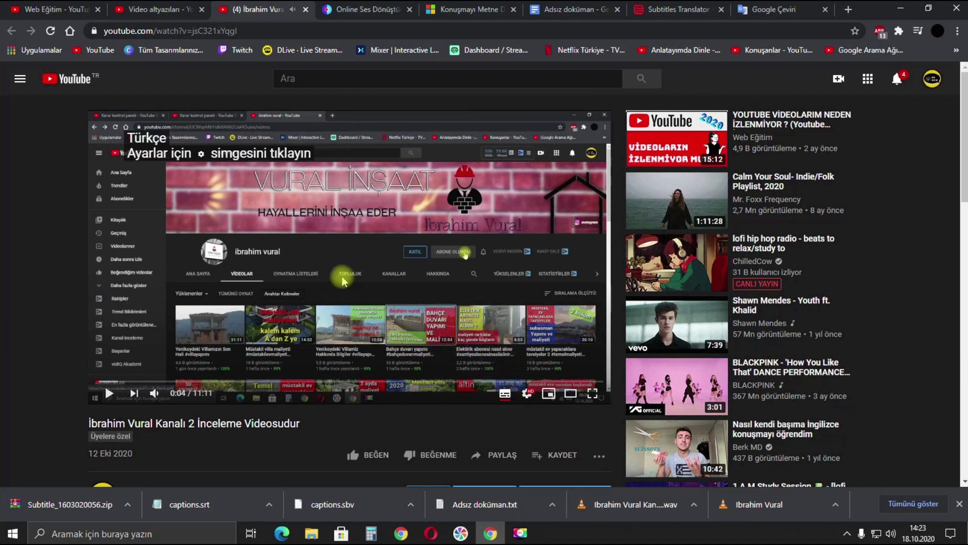
# Auto-translate the video's Turkish subtitles into French (Fransızca) in the player and check the selected subtitle setting.
pyautogui.click(527, 395)
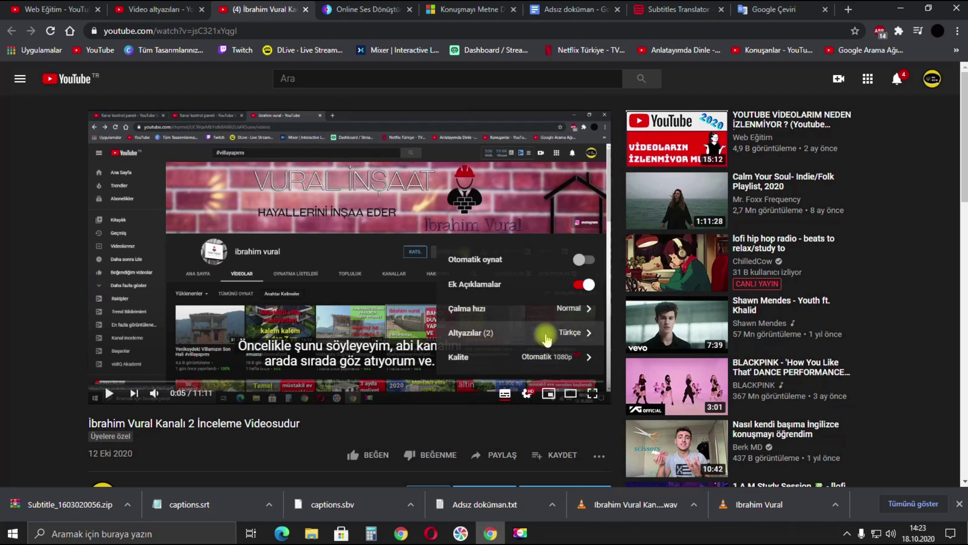
pyautogui.click(563, 337)
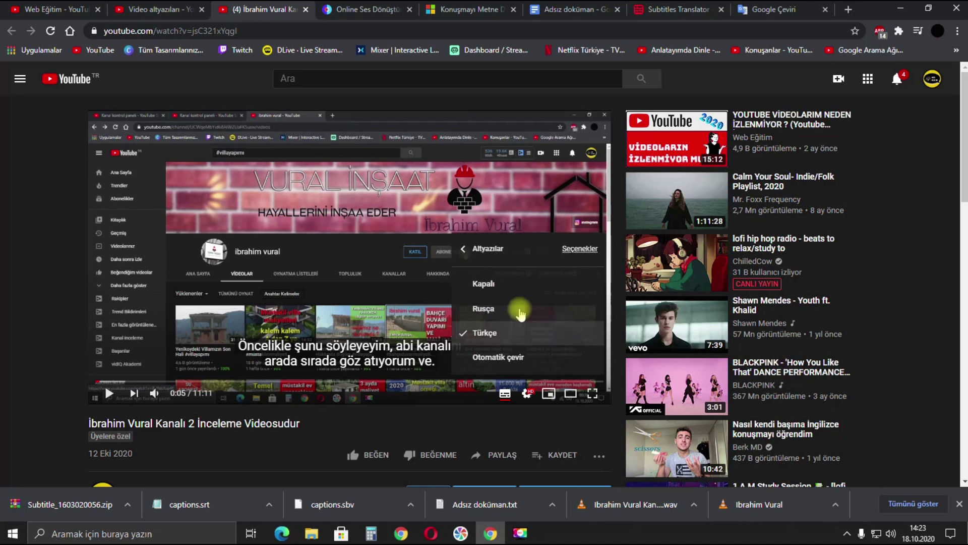
pyautogui.click(511, 358)
pyautogui.scroll(-5, 535, 313)
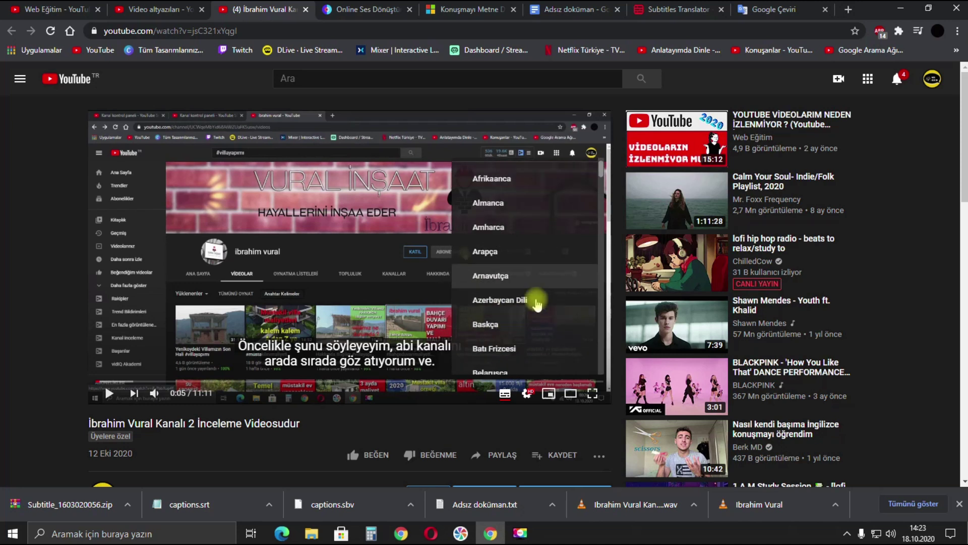
pyautogui.scroll(-5, 534, 303)
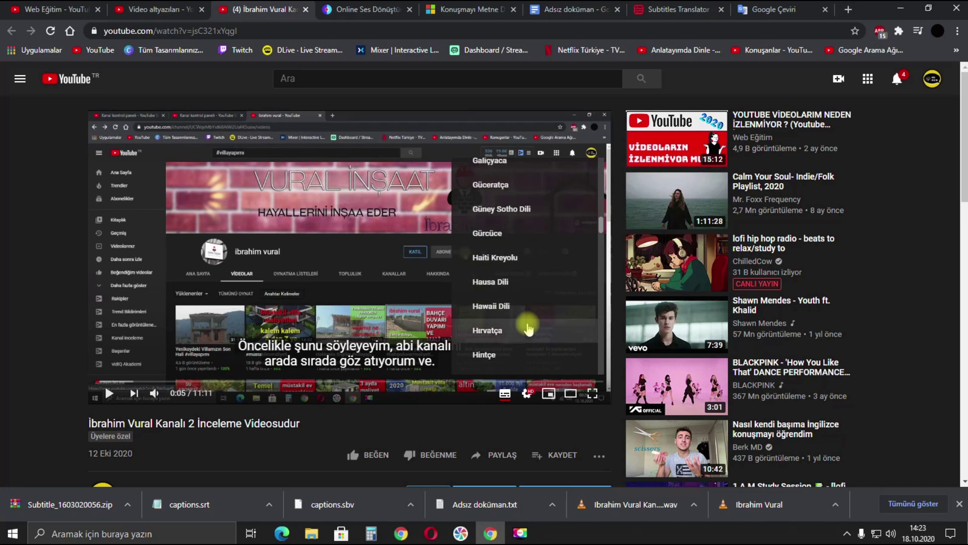
pyautogui.click(524, 234)
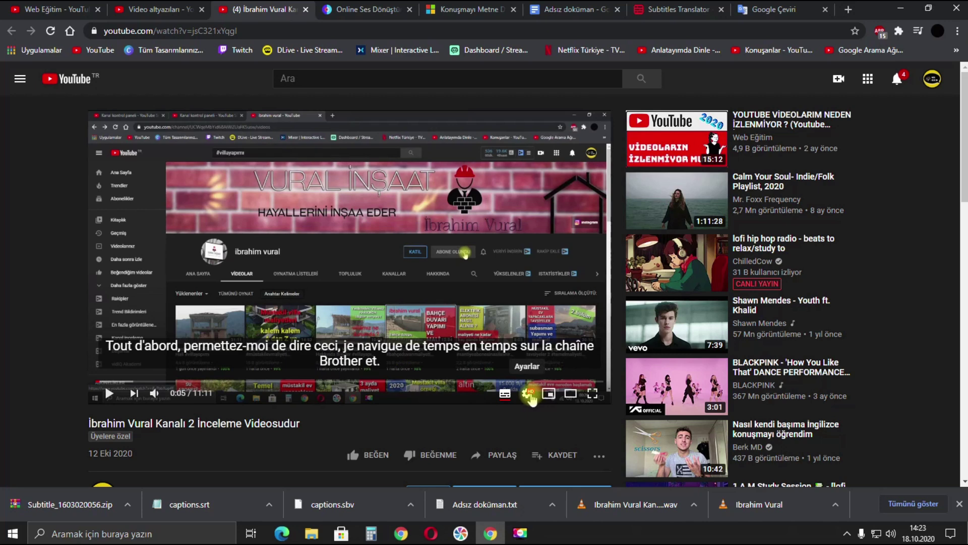
pyautogui.click(528, 394)
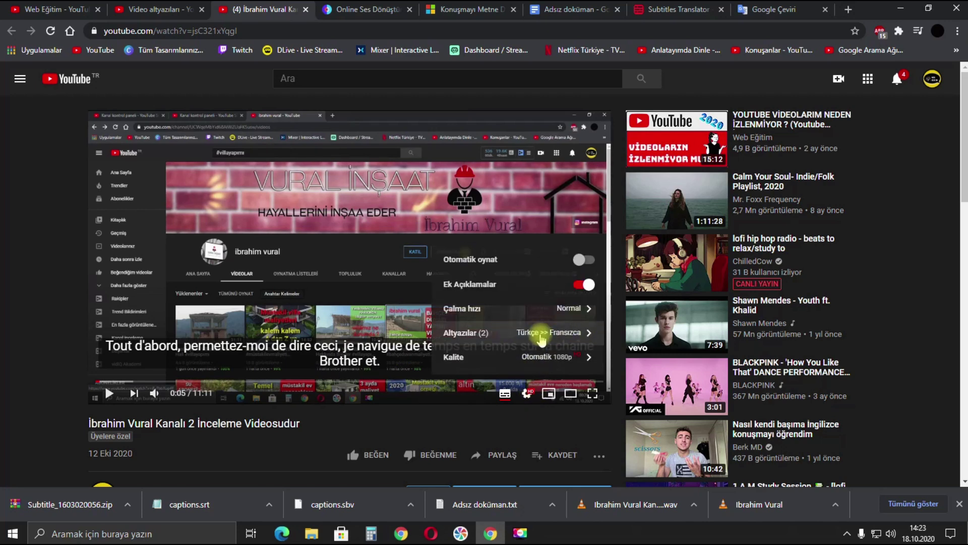
pyautogui.click(10, 351)
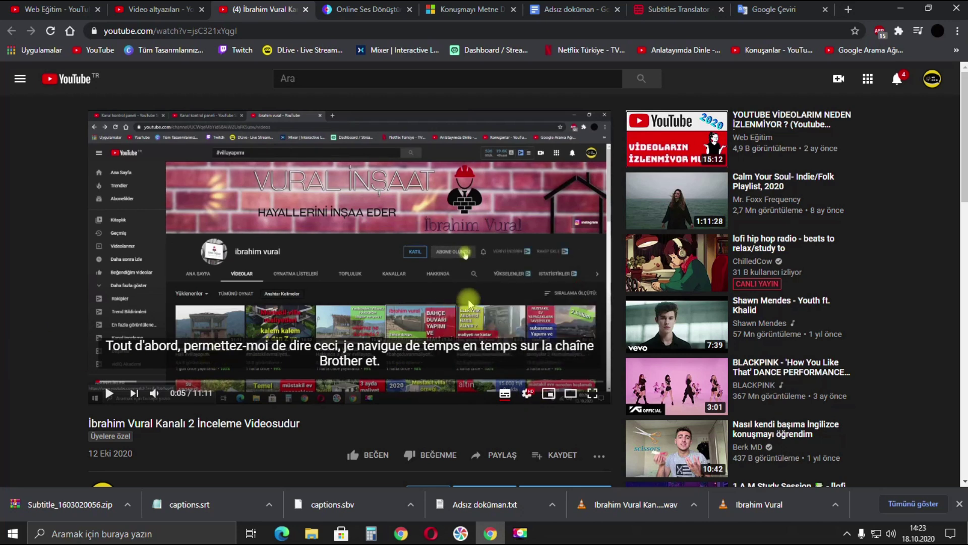
# Look back through the open audio converter, speech-to-text, Google Docs and Subtitles Translator pages.
pyautogui.click(371, 9)
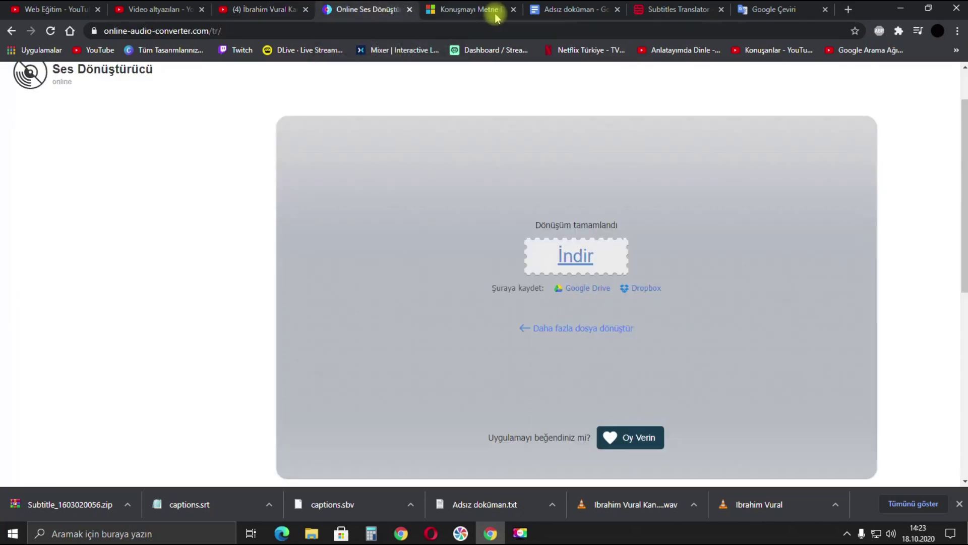
pyautogui.click(476, 15)
pyautogui.click(600, 13)
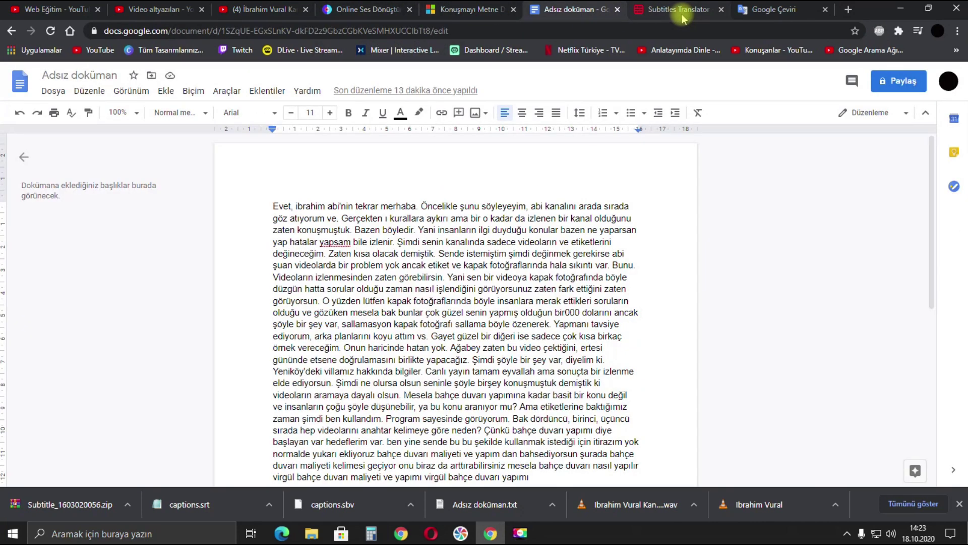
pyautogui.click(682, 14)
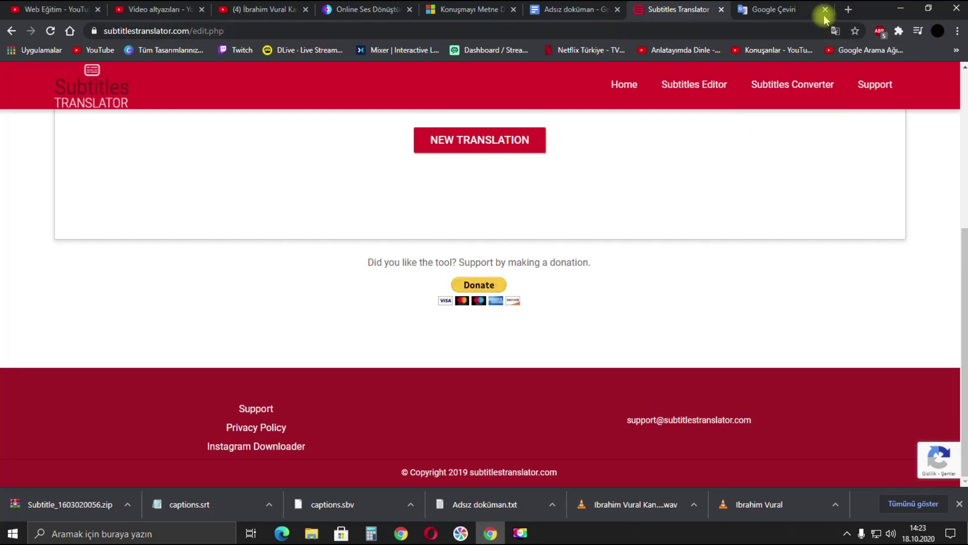